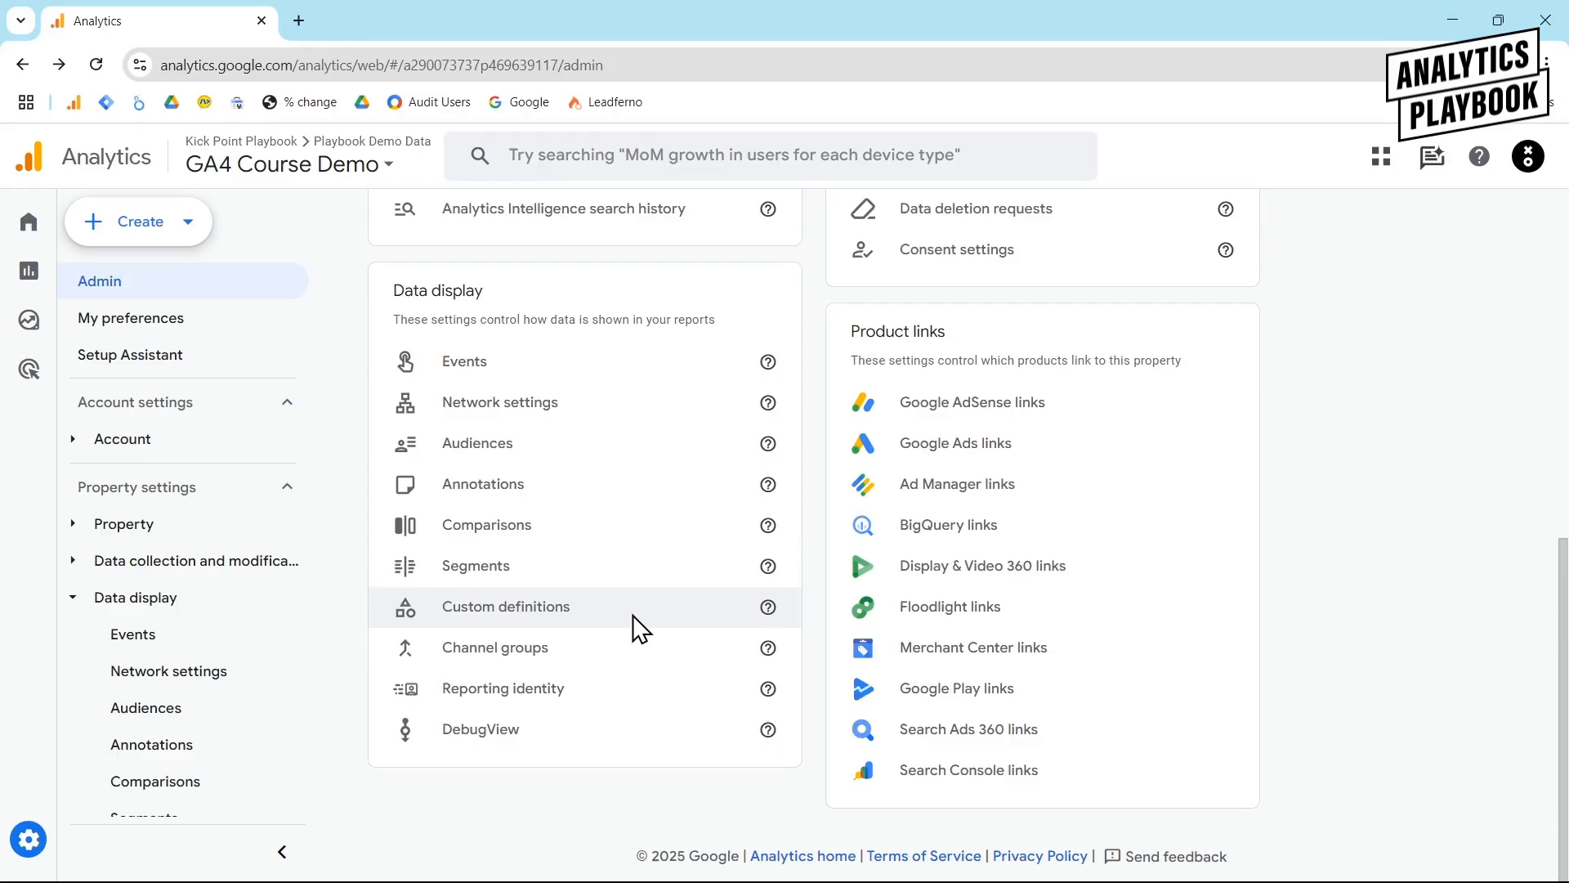
Step: Start a new channel group in the property's channel group settings and name it "Social Media Channels"
left_click(617, 647)
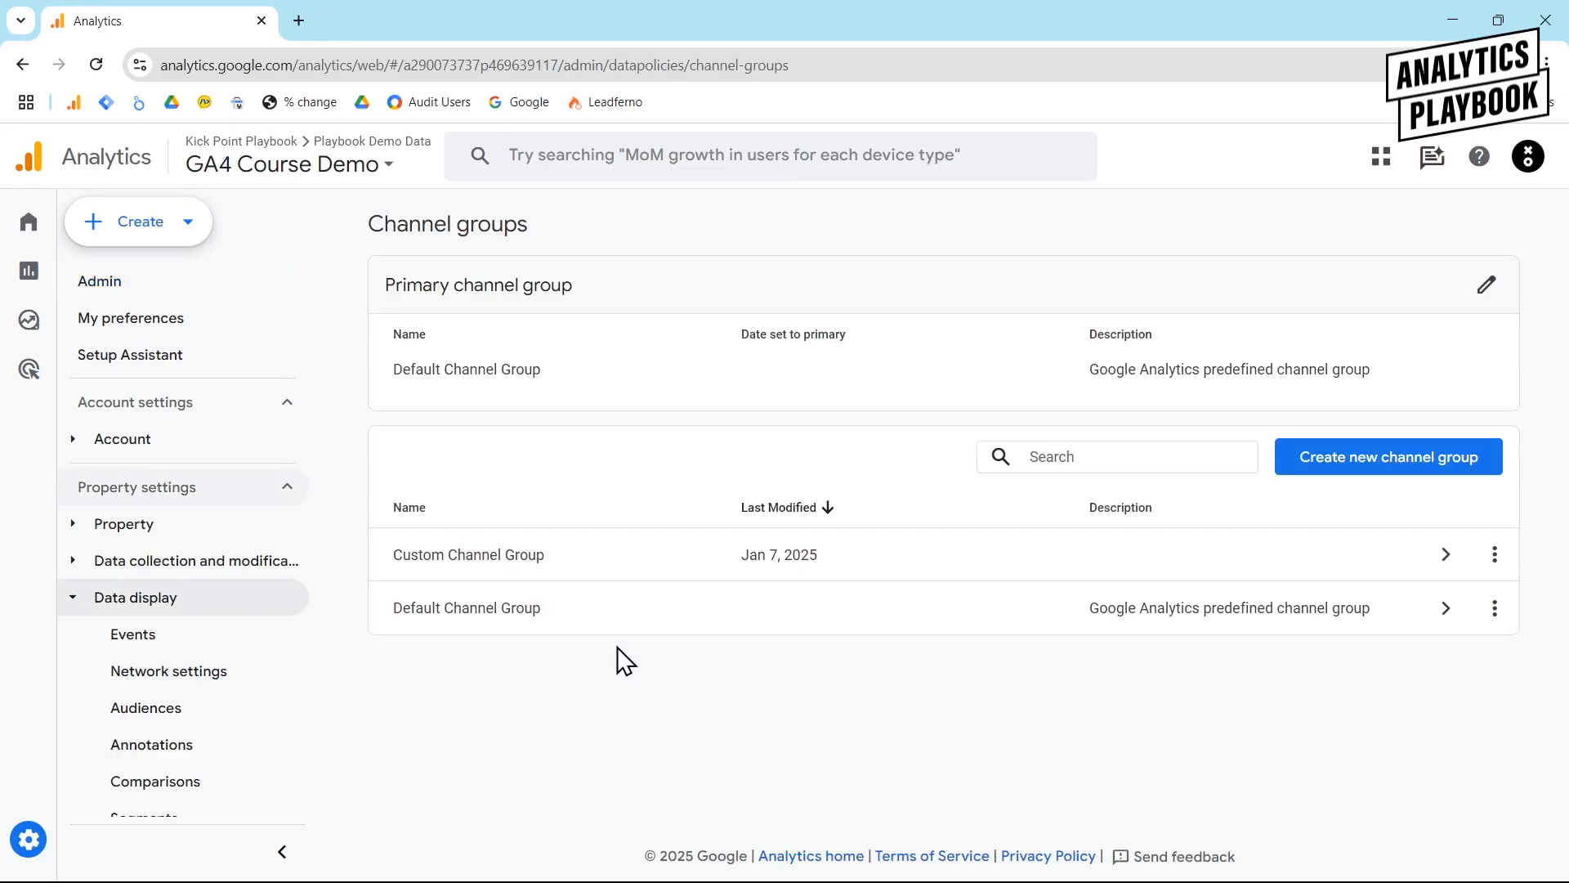
left_click(1414, 478)
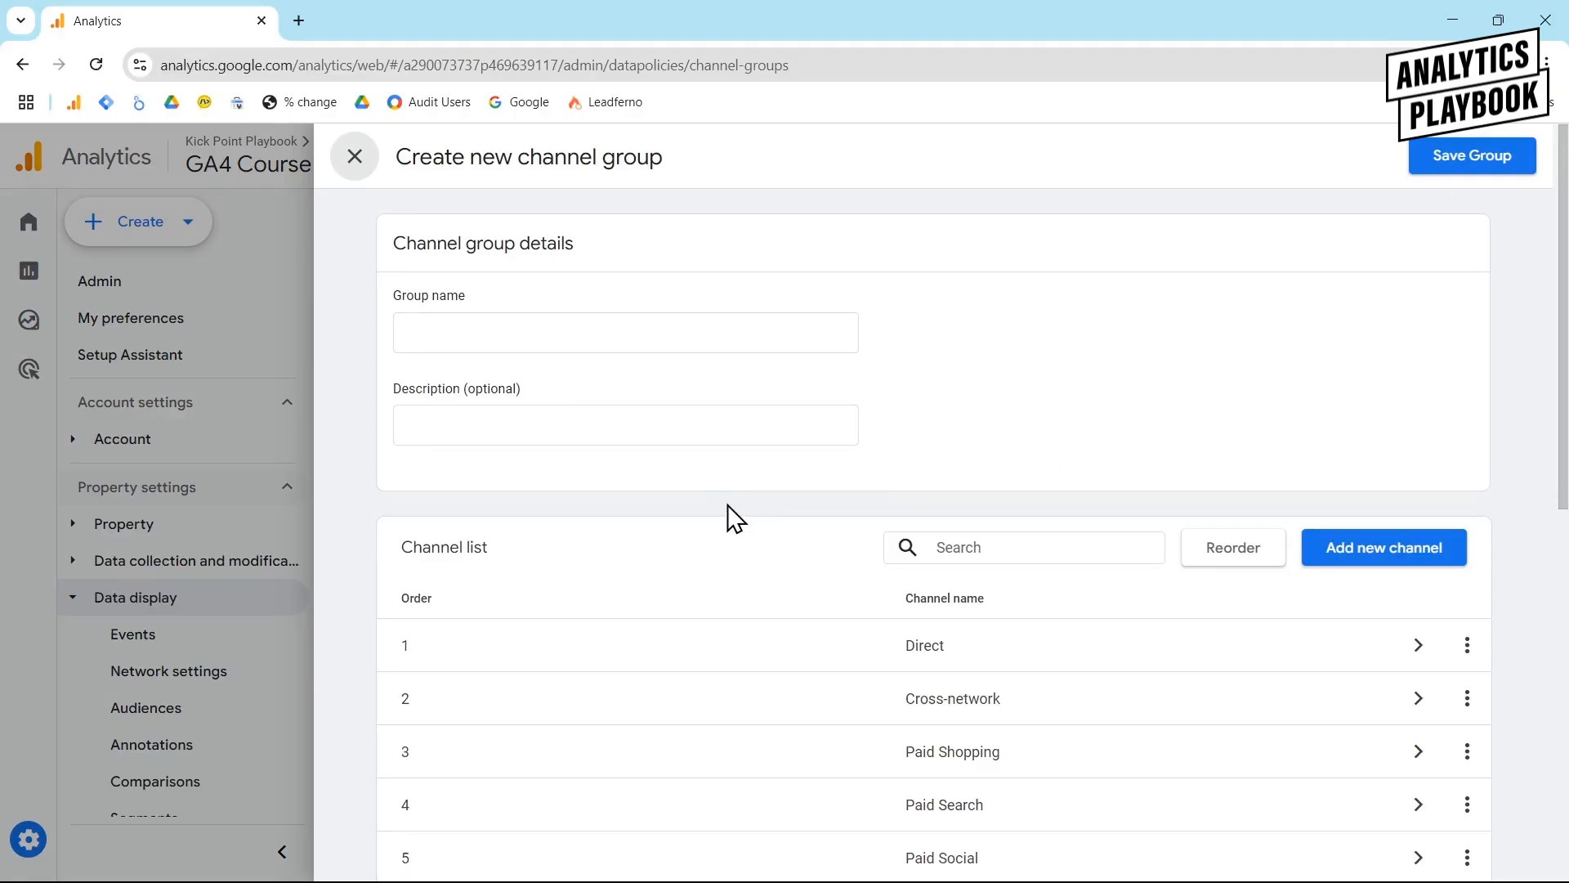
scroll(727, 515, "down", 8)
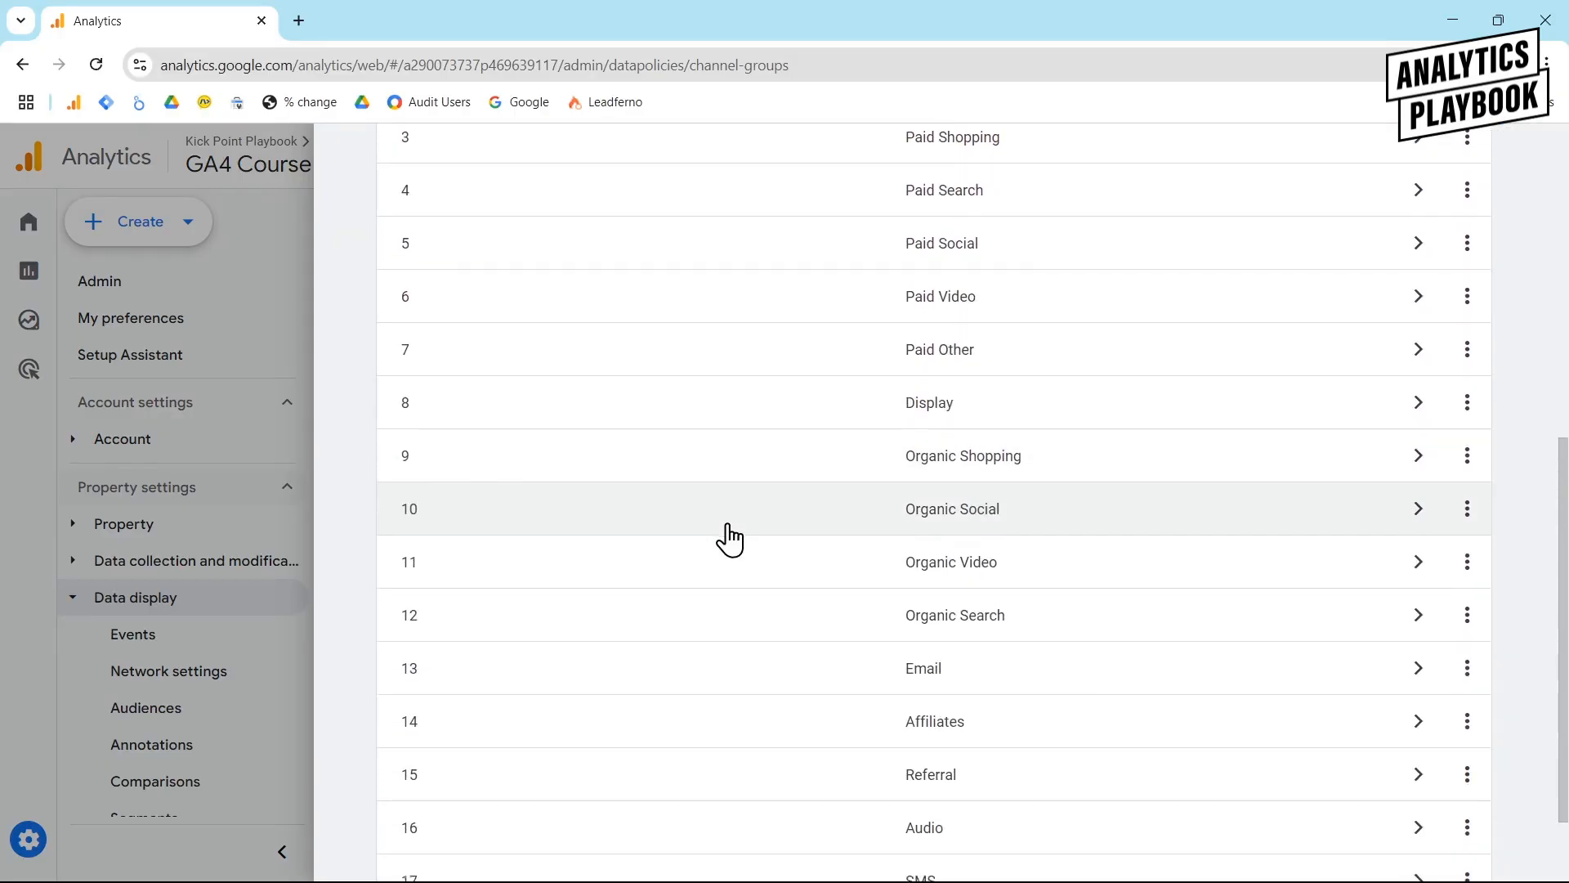
scroll(730, 538, "down", 2)
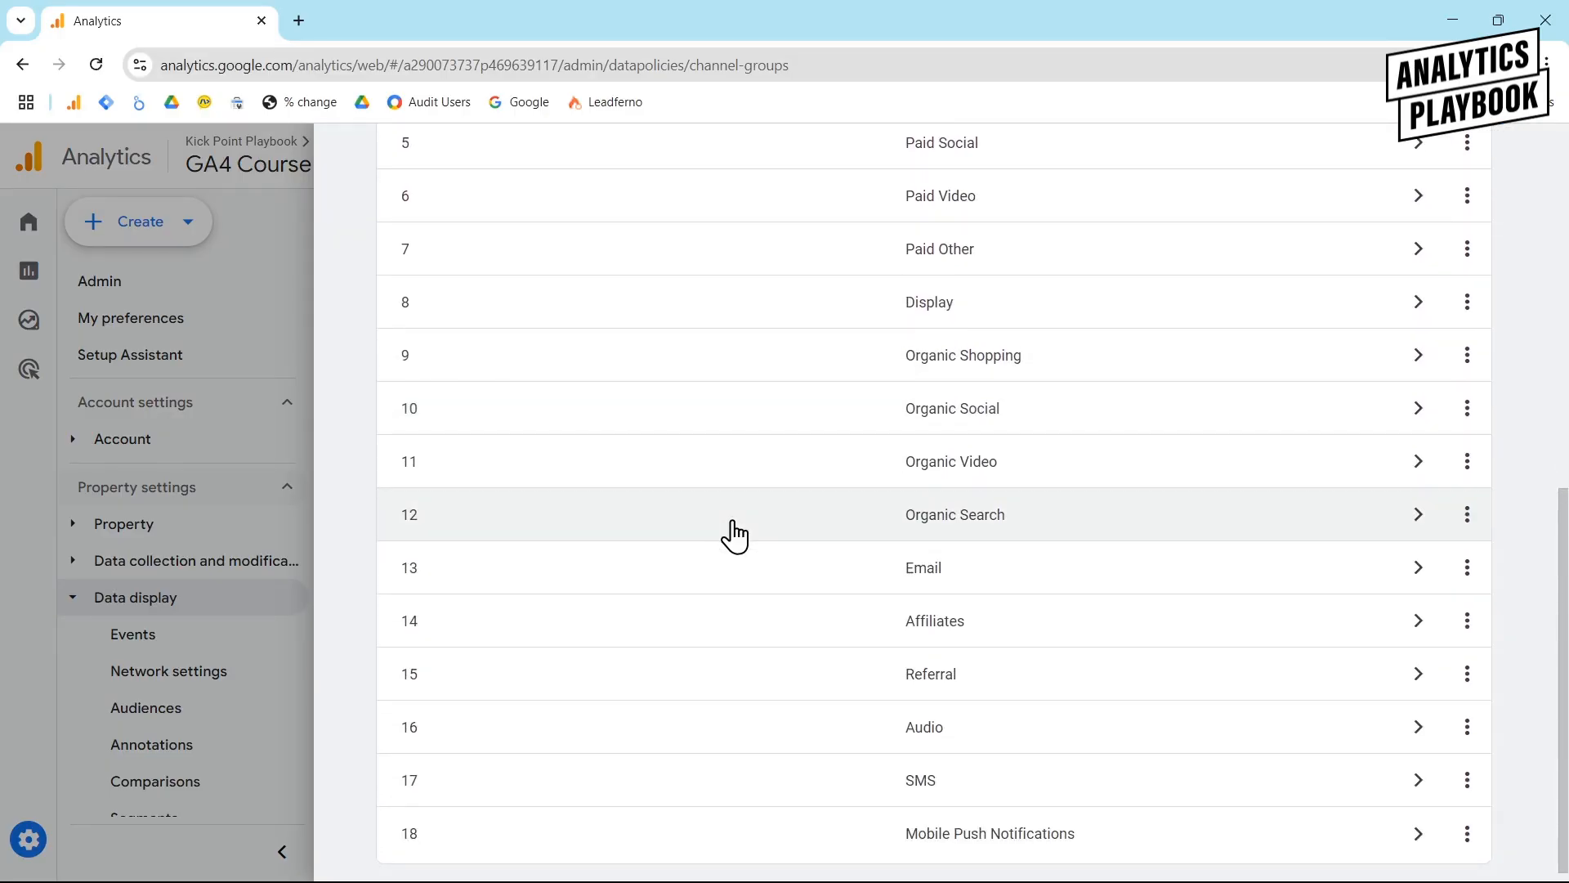
scroll(734, 535, "up", 9)
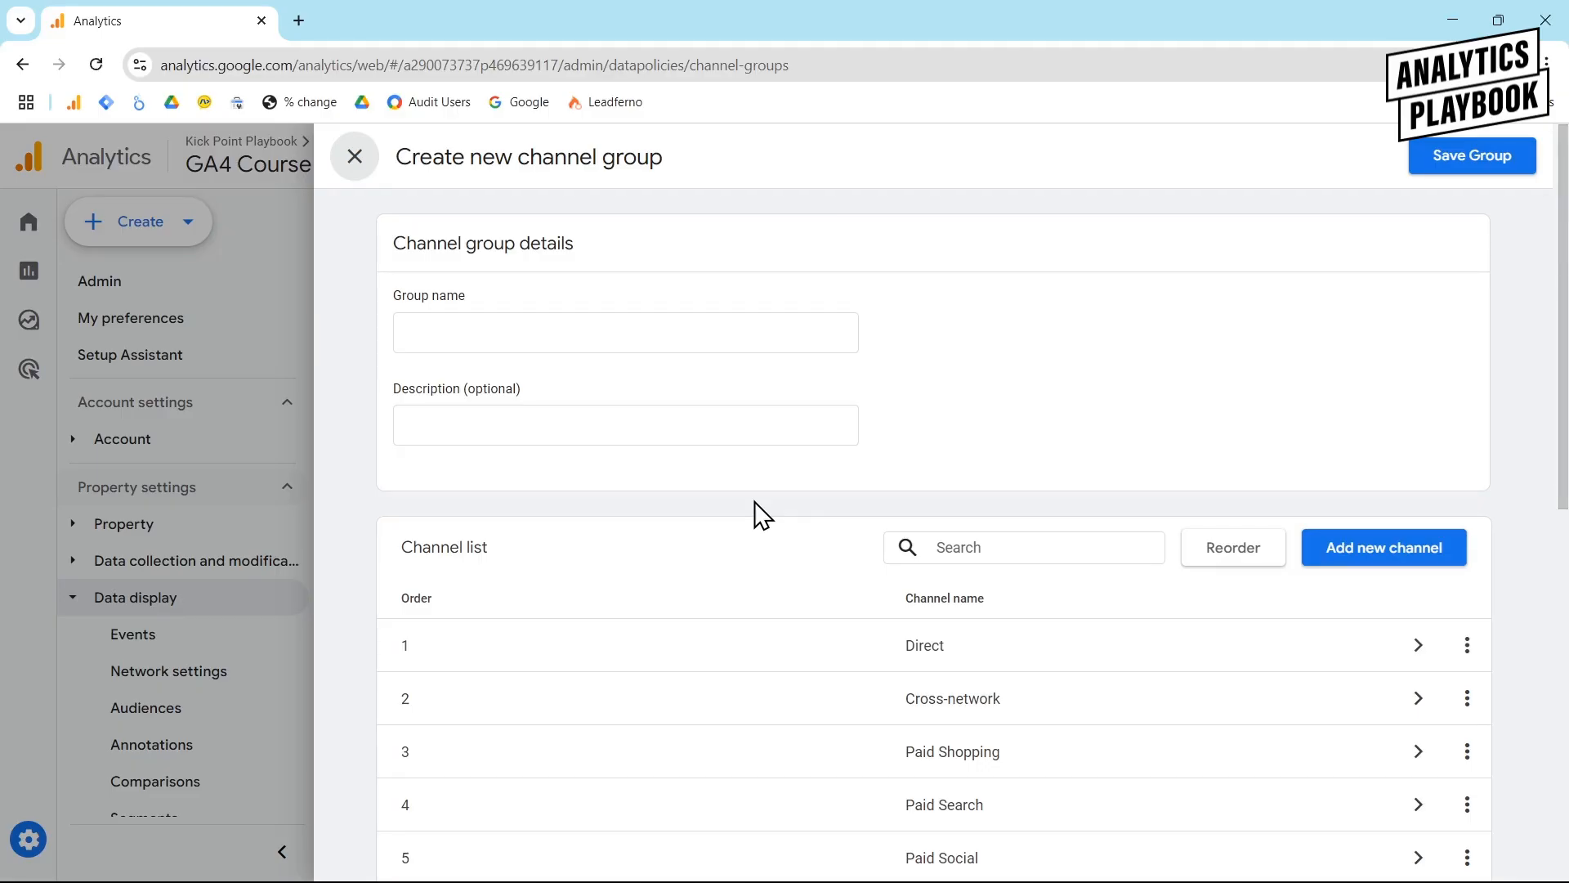
left_click(680, 335)
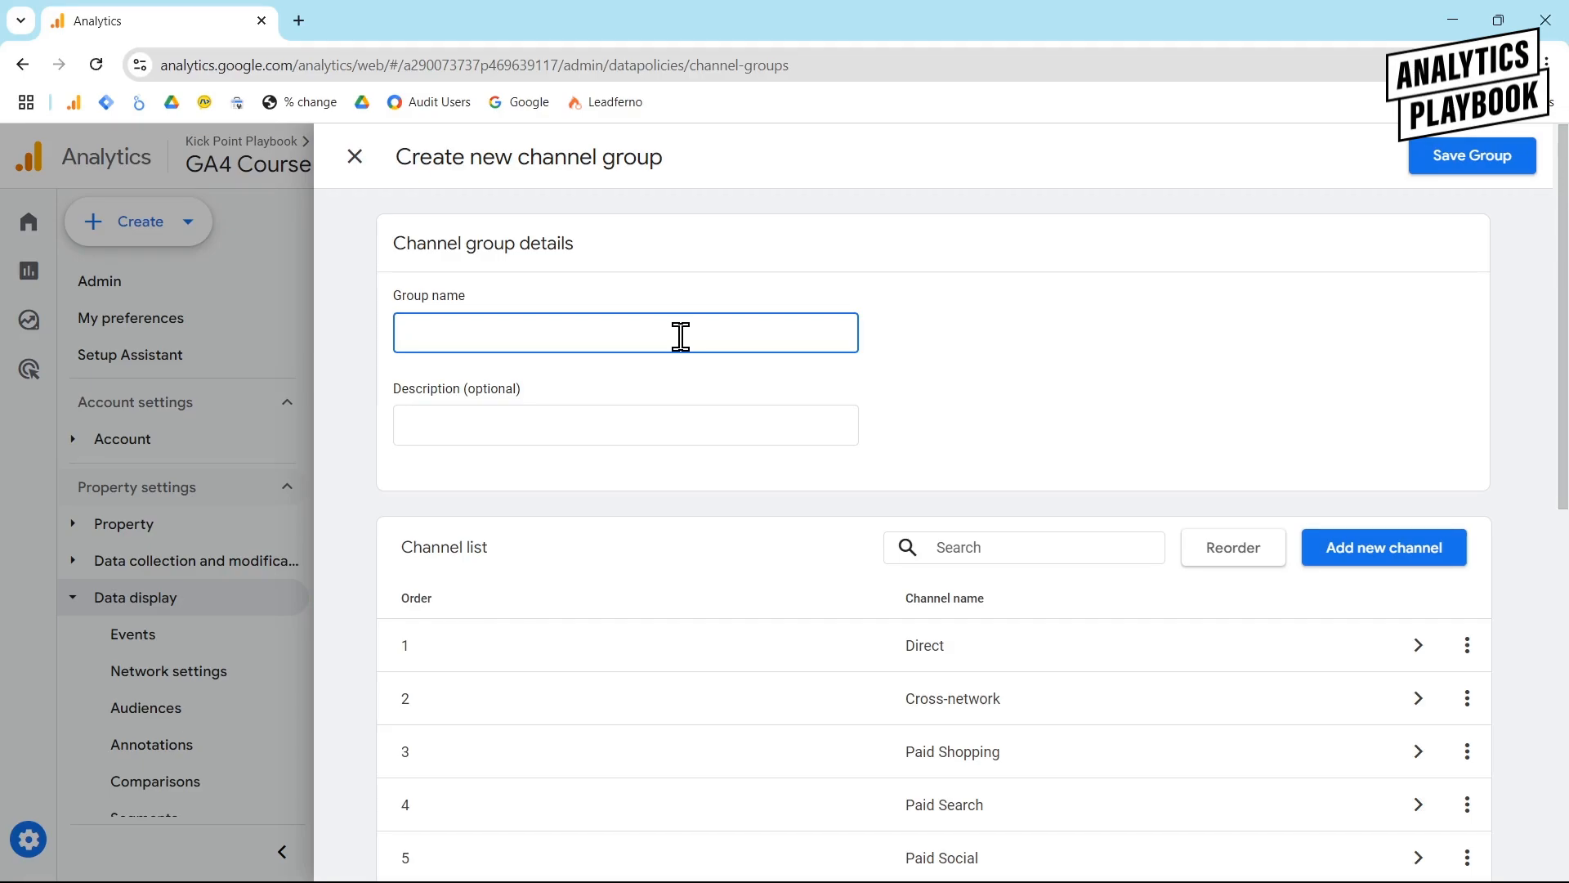
type("Social Media Channels")
Step: Add a new channel named "Facebook" to the group with a condition group based on the Source dimension
left_click(1402, 562)
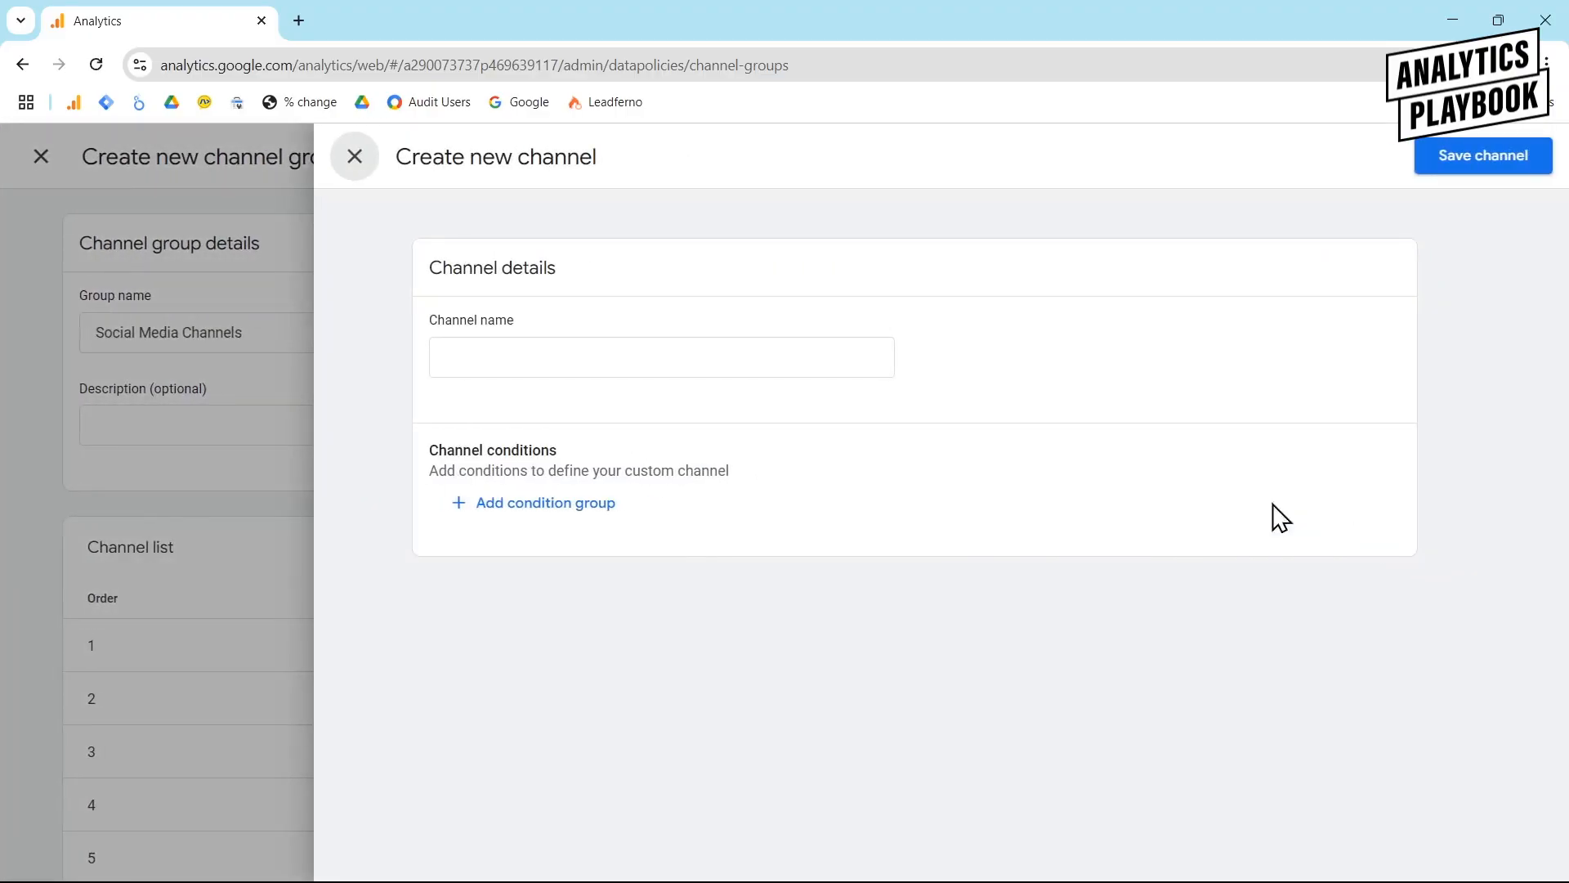
left_click(764, 362)
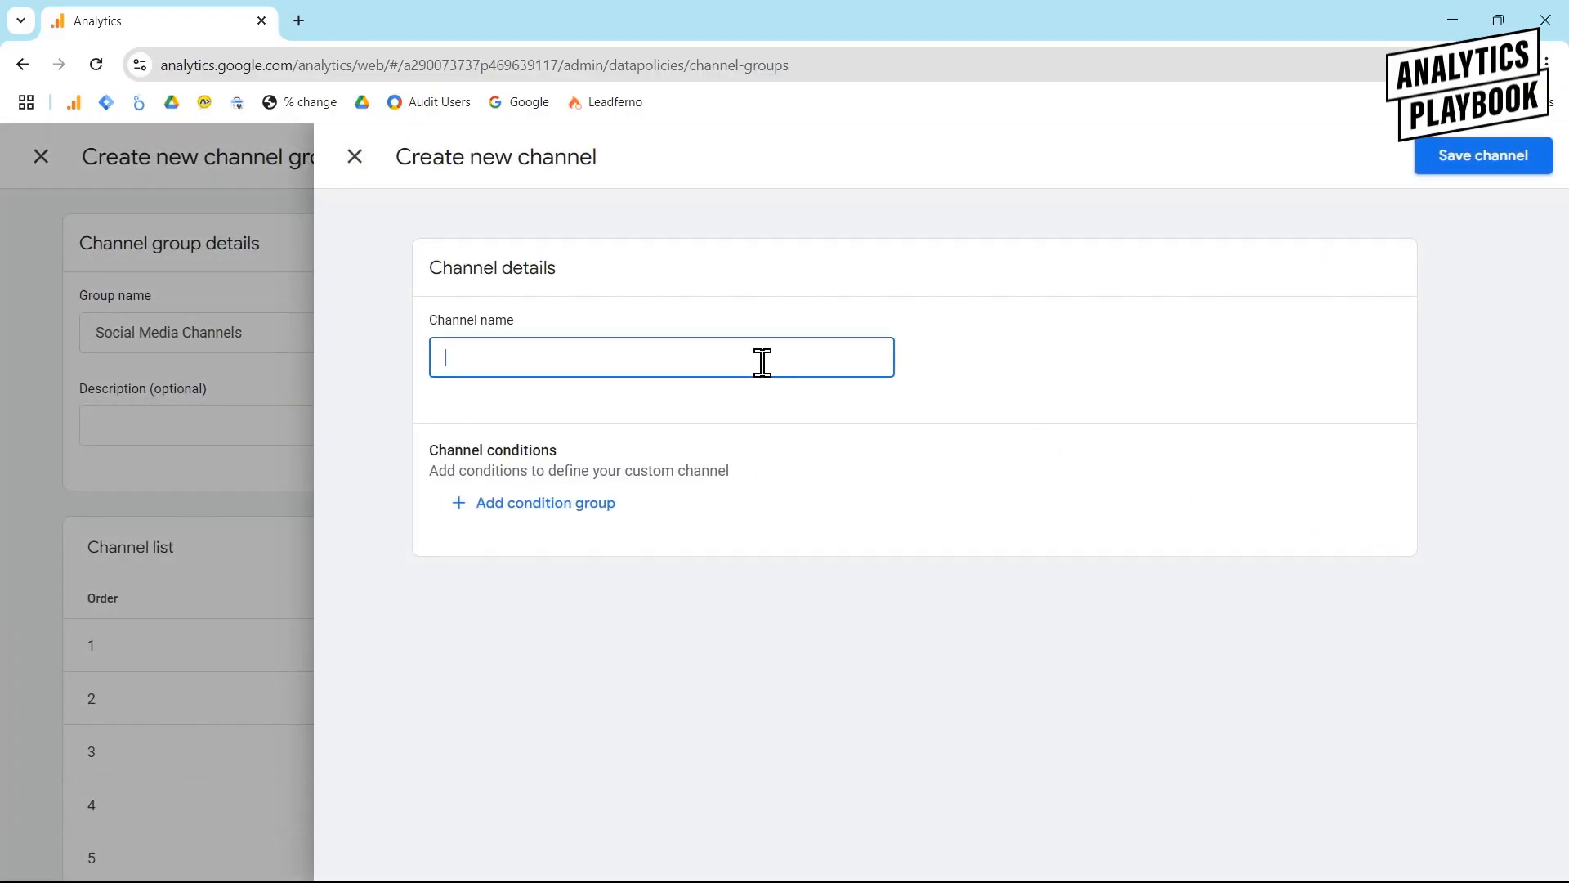
type("Facebook")
left_click(555, 512)
left_click(583, 660)
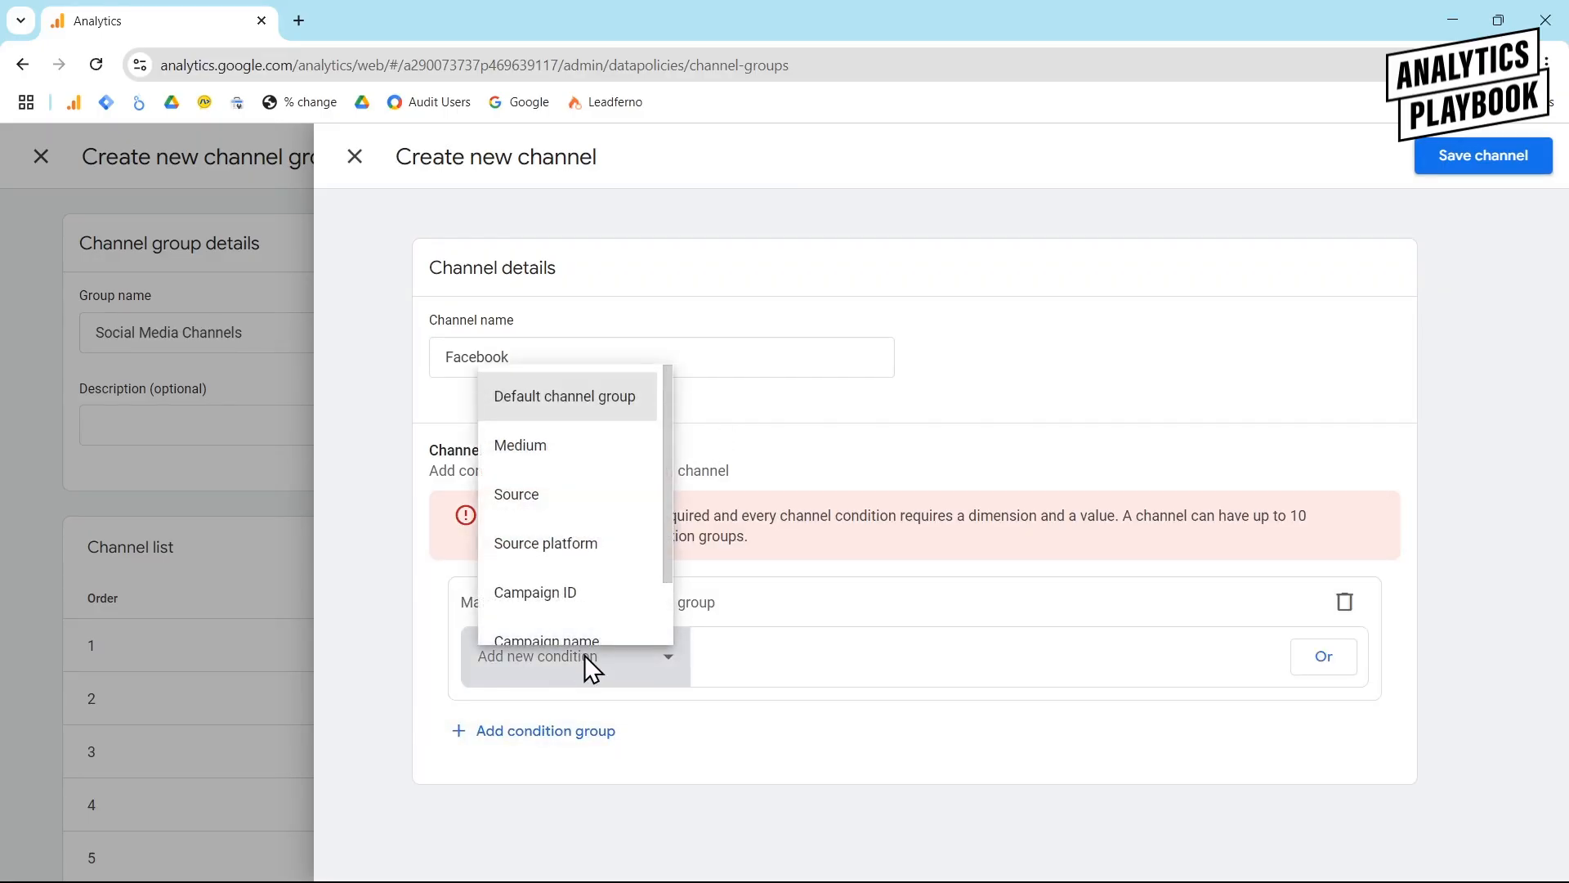
left_click(567, 499)
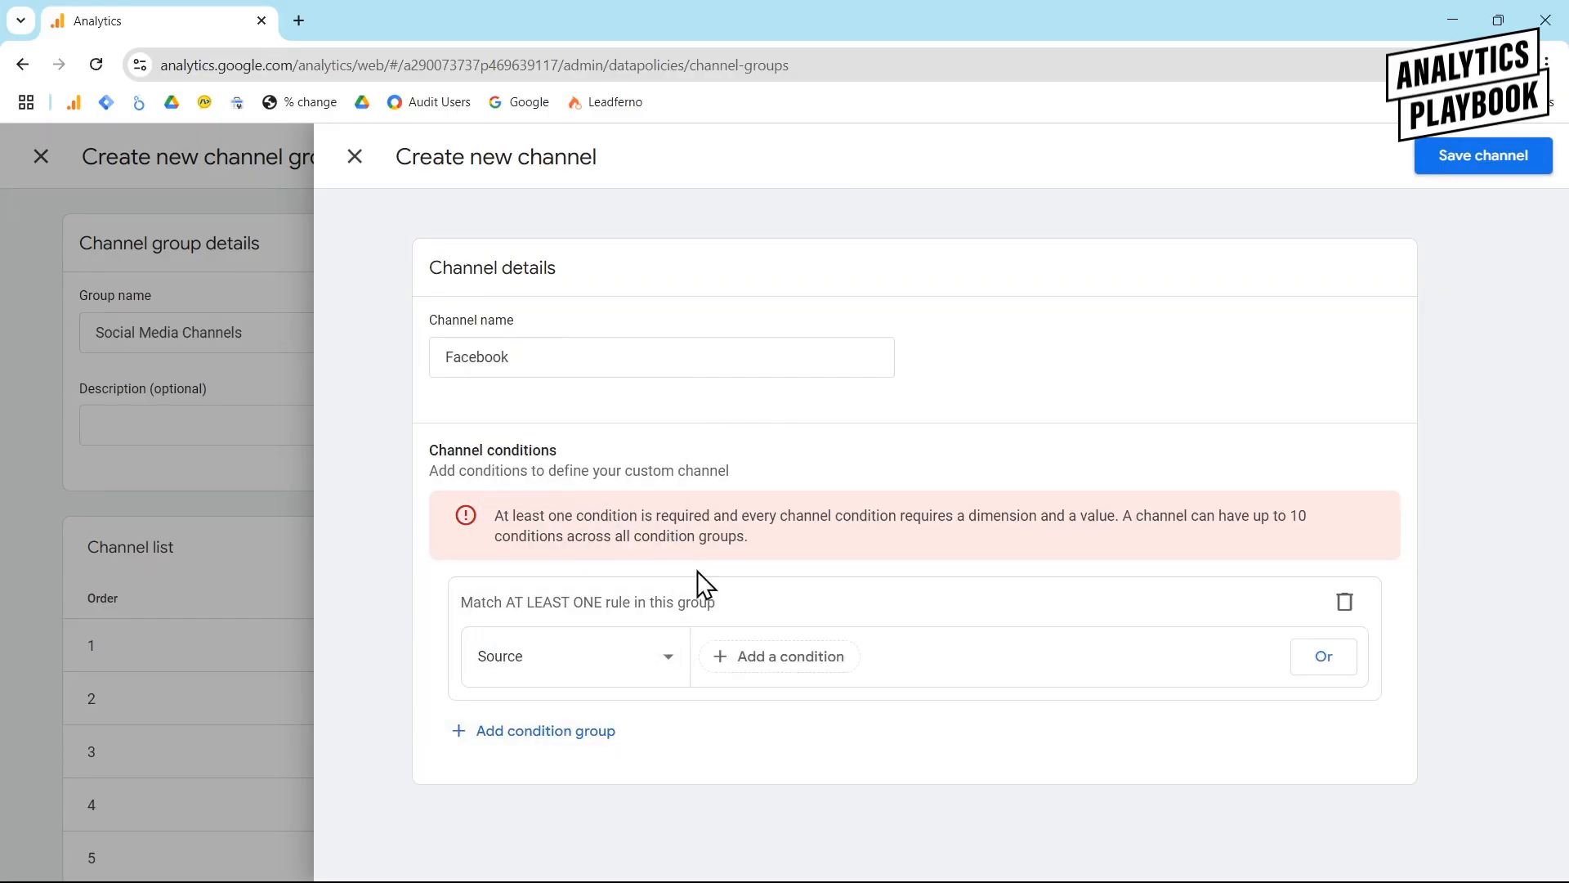
Step: Set the Facebook channel's Source condition to partially match the regex "facebook|fb" and save the channel
left_click(730, 658)
left_click(802, 500)
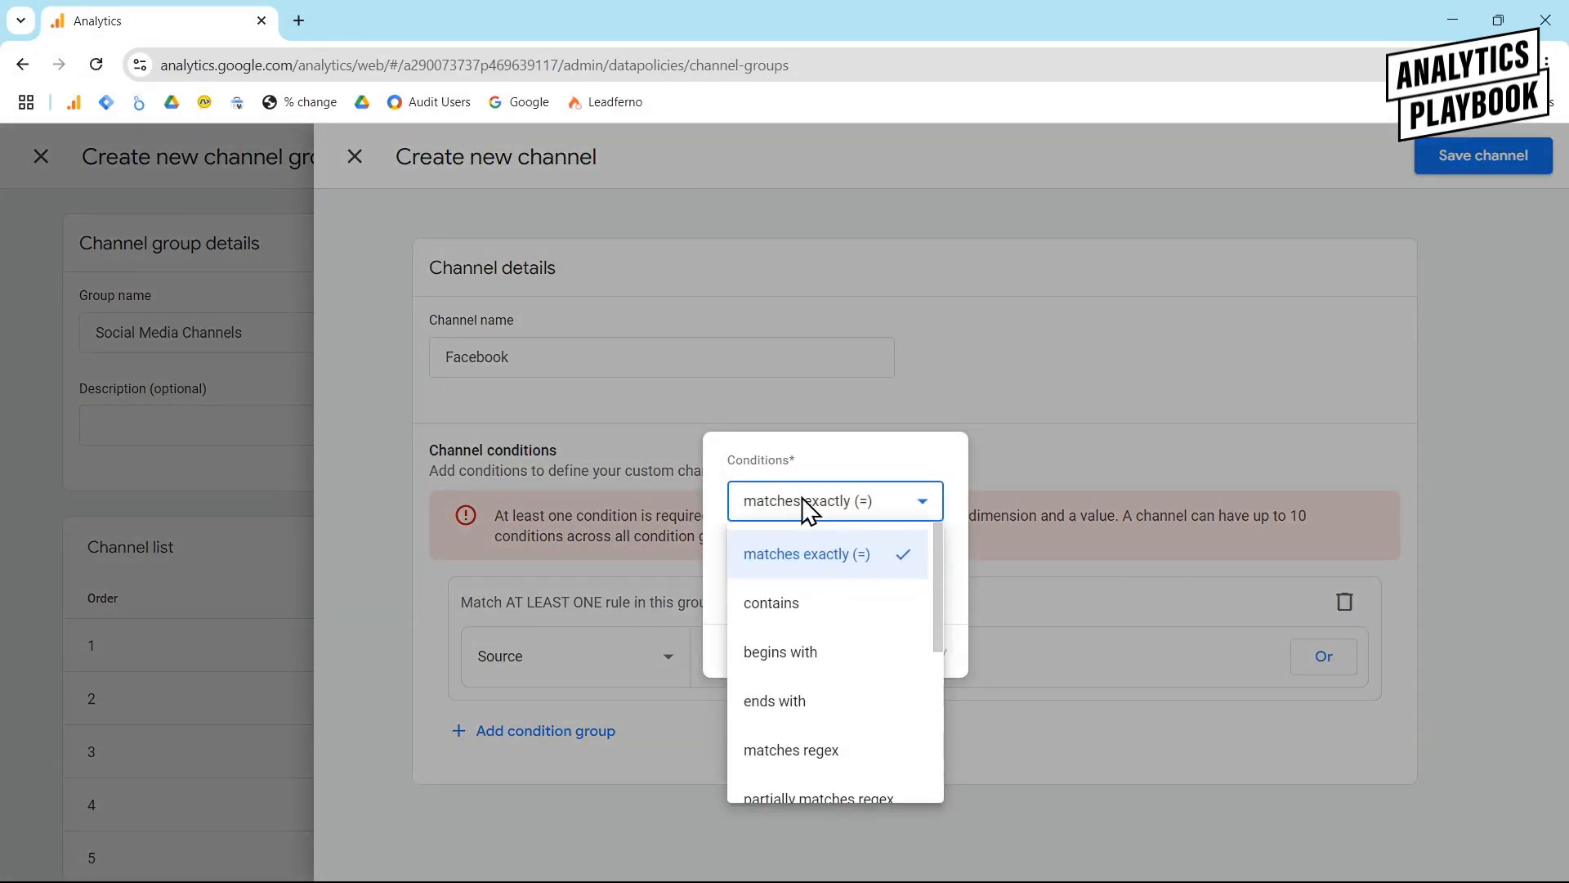
scroll(842, 636, "down", 2)
left_click(837, 595)
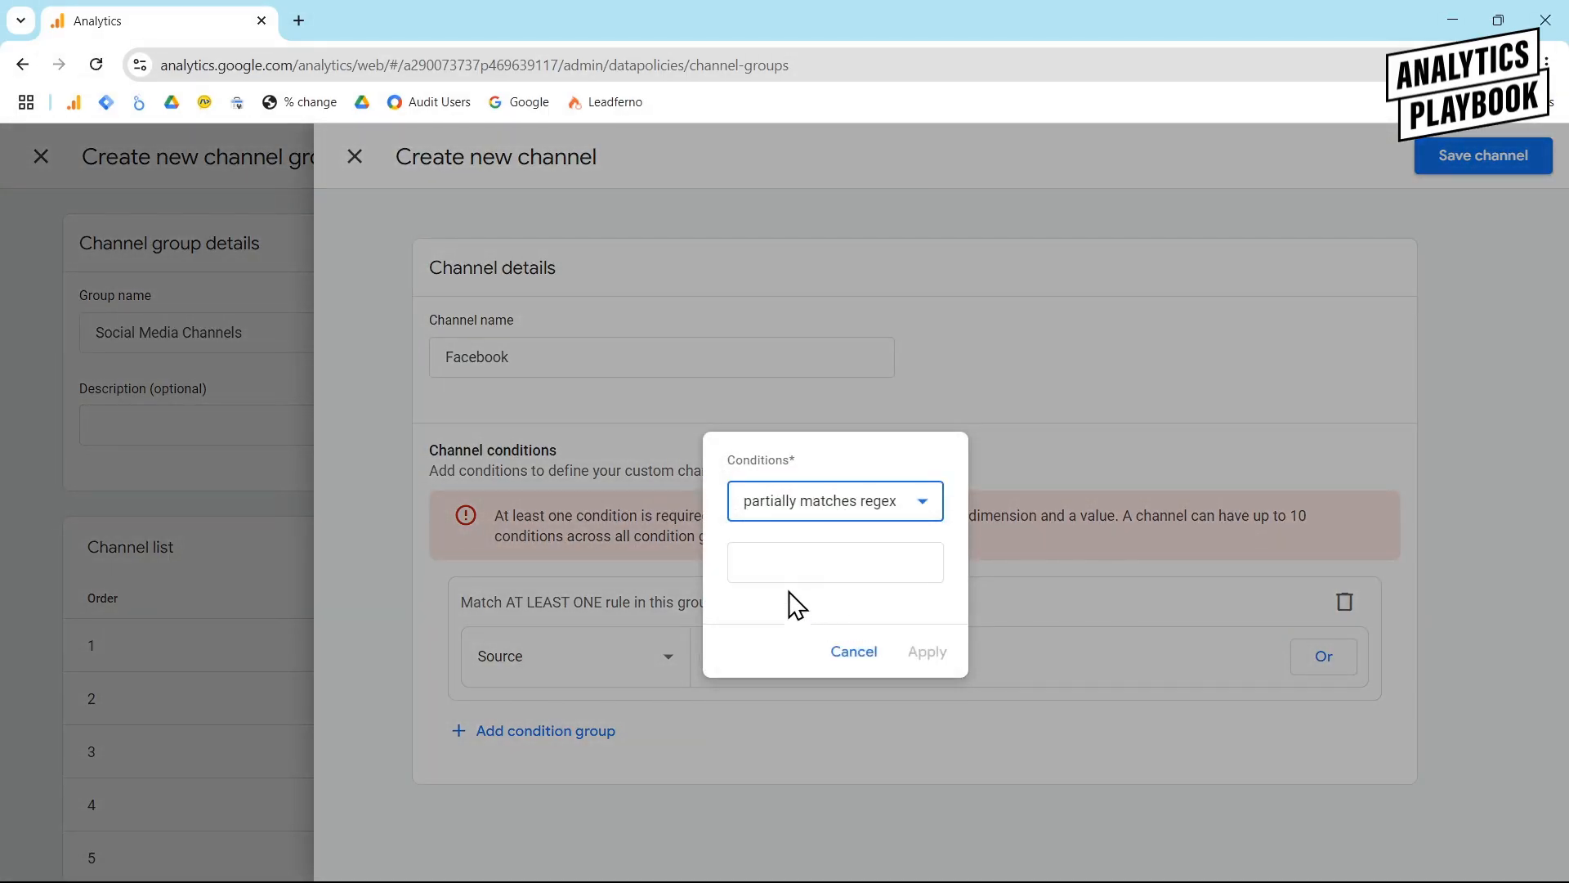
left_click(776, 567)
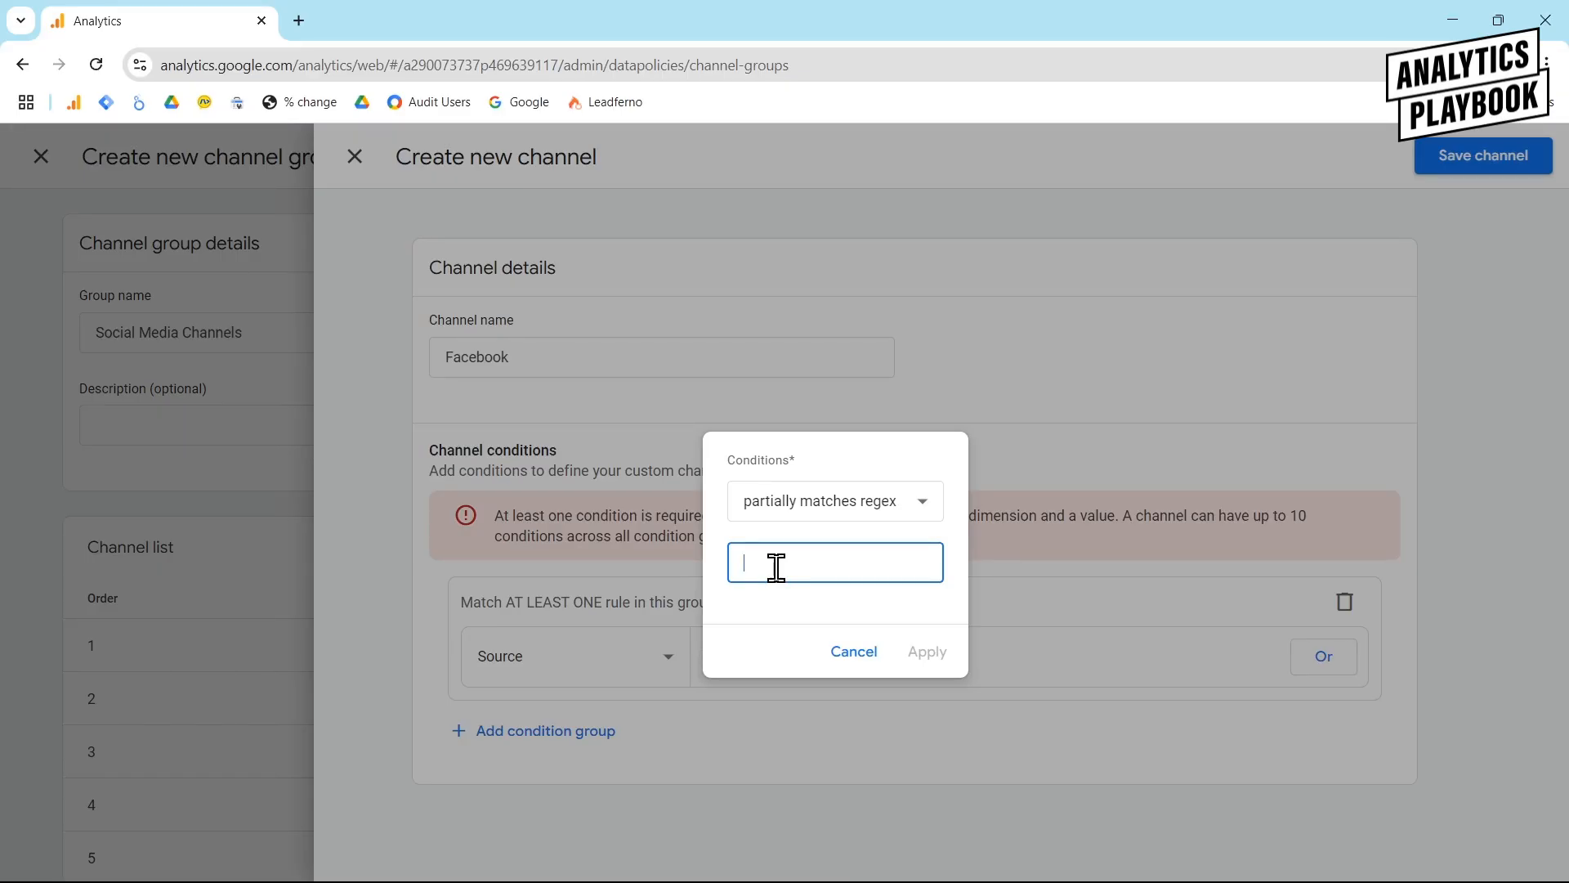
type("facebook|fb")
left_click(926, 654)
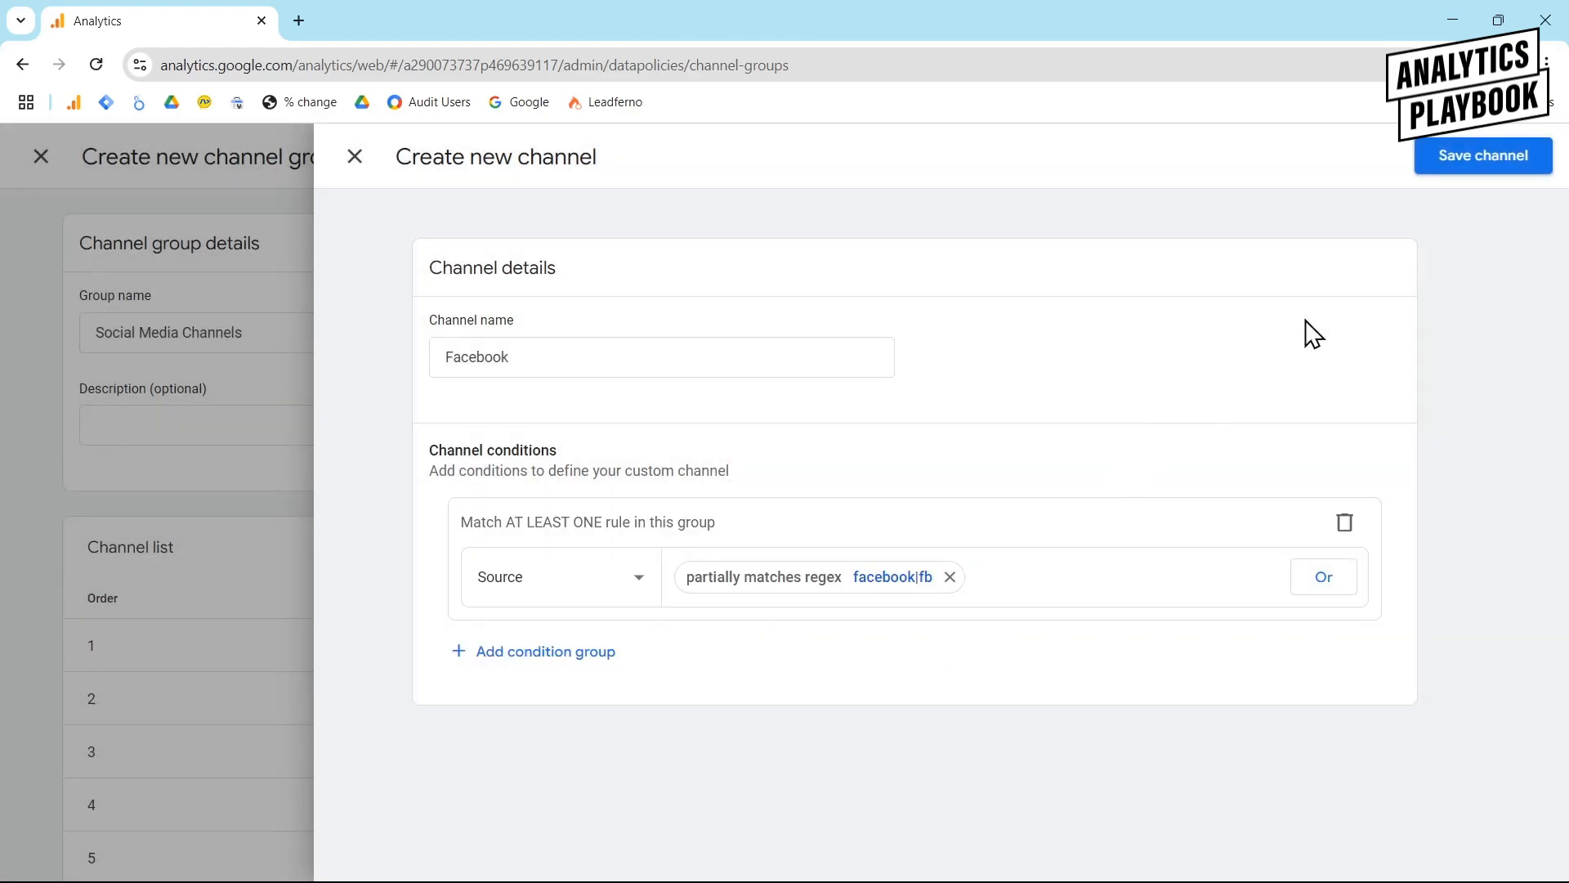
left_click(1498, 162)
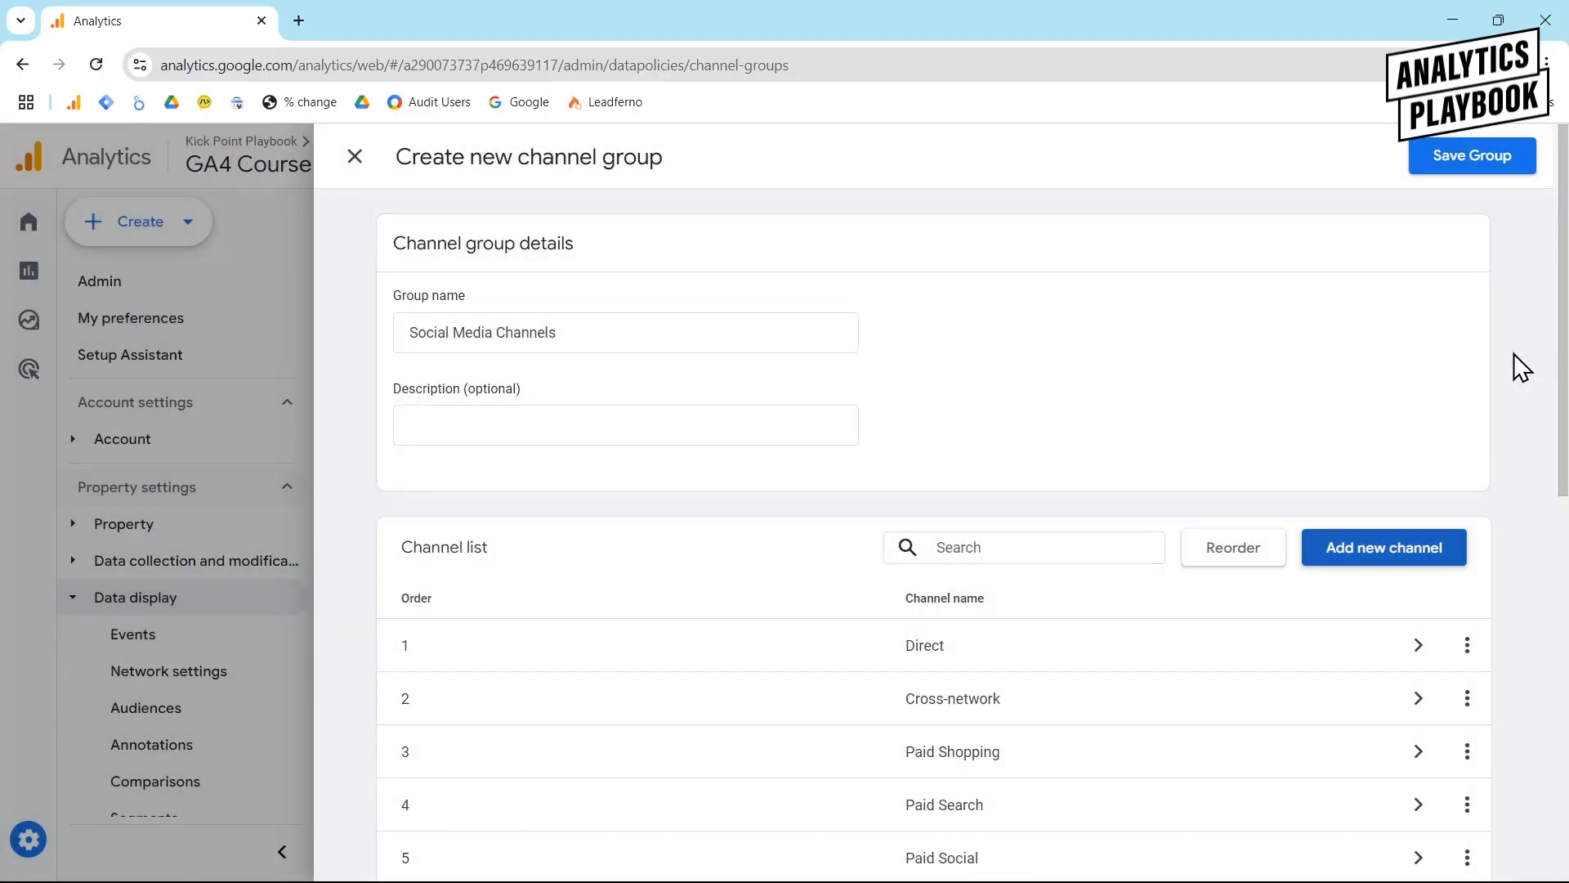
Step: Add a new channel named "X/Twitter" to the group with a condition group based on the Source dimension
left_click(1388, 549)
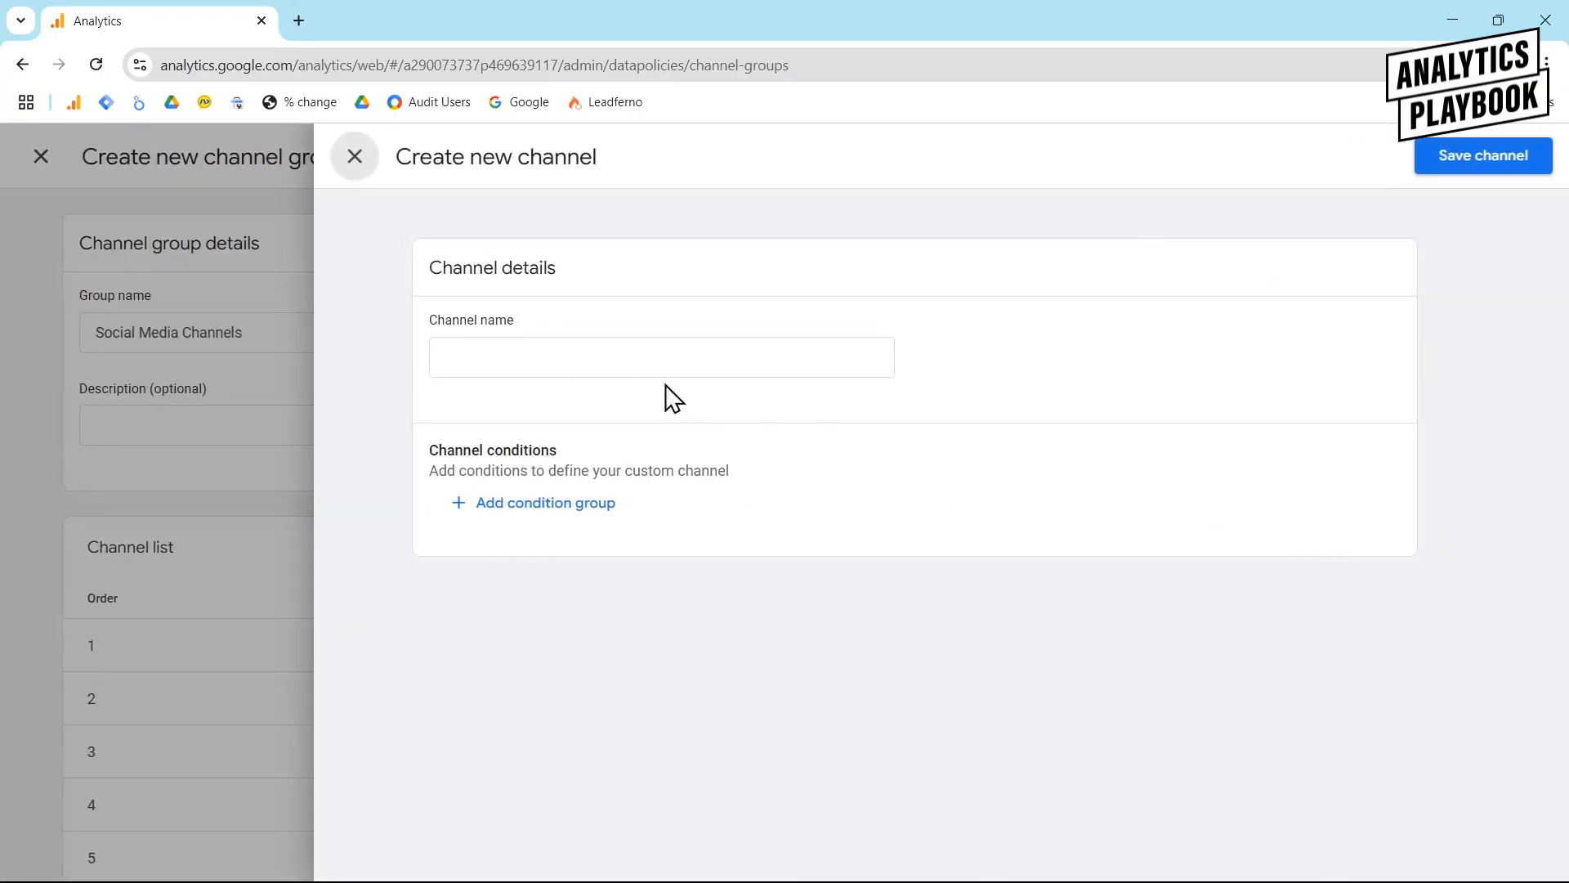
left_click(582, 357)
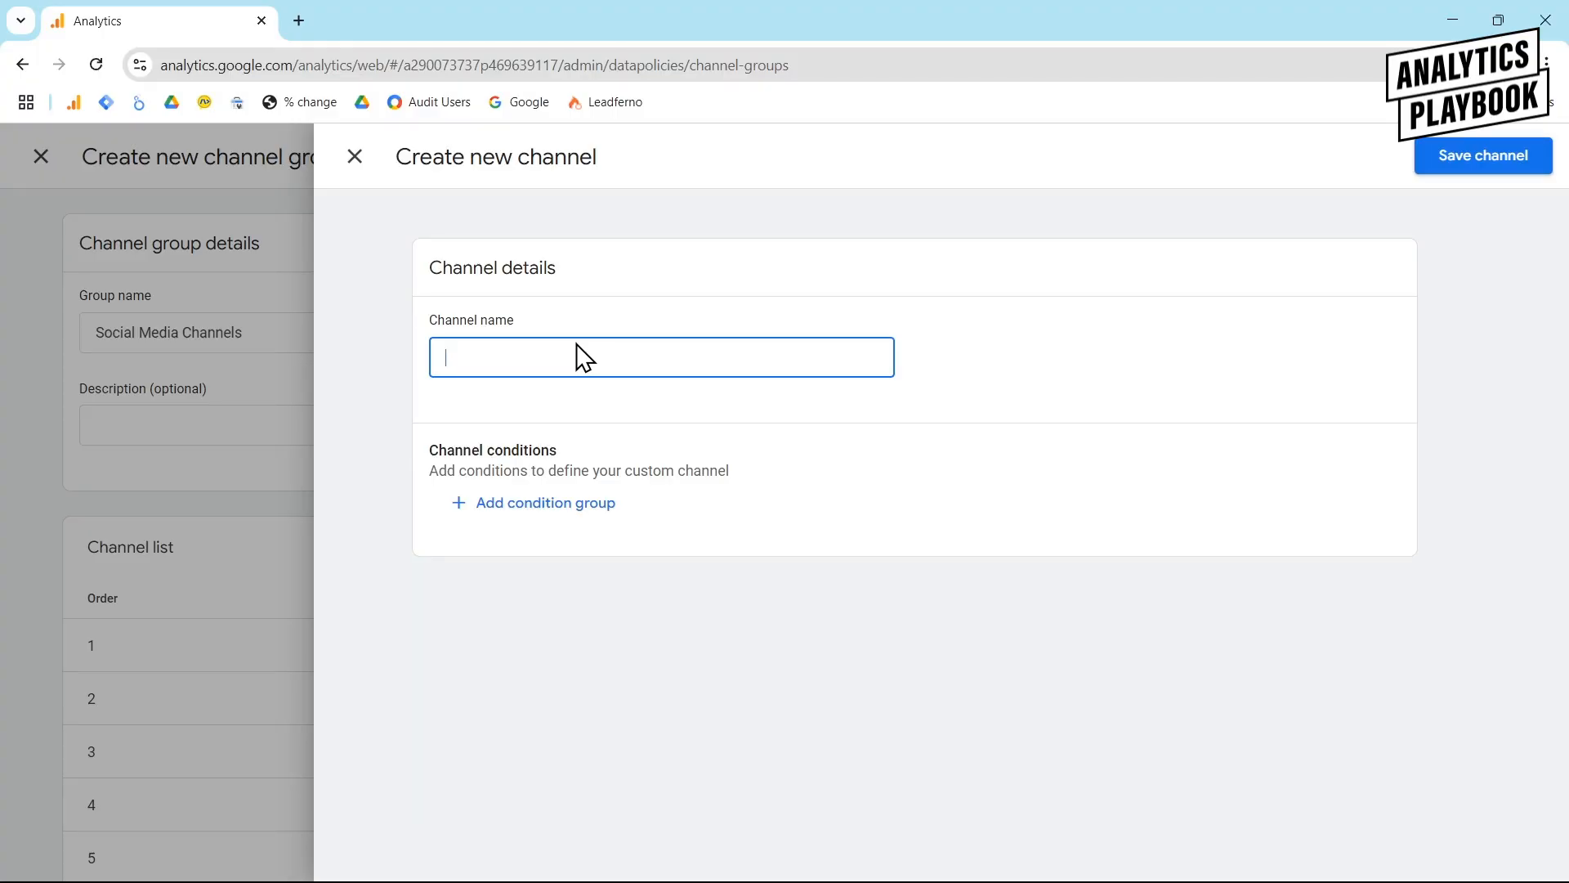
type("X/Twitter")
left_click(546, 504)
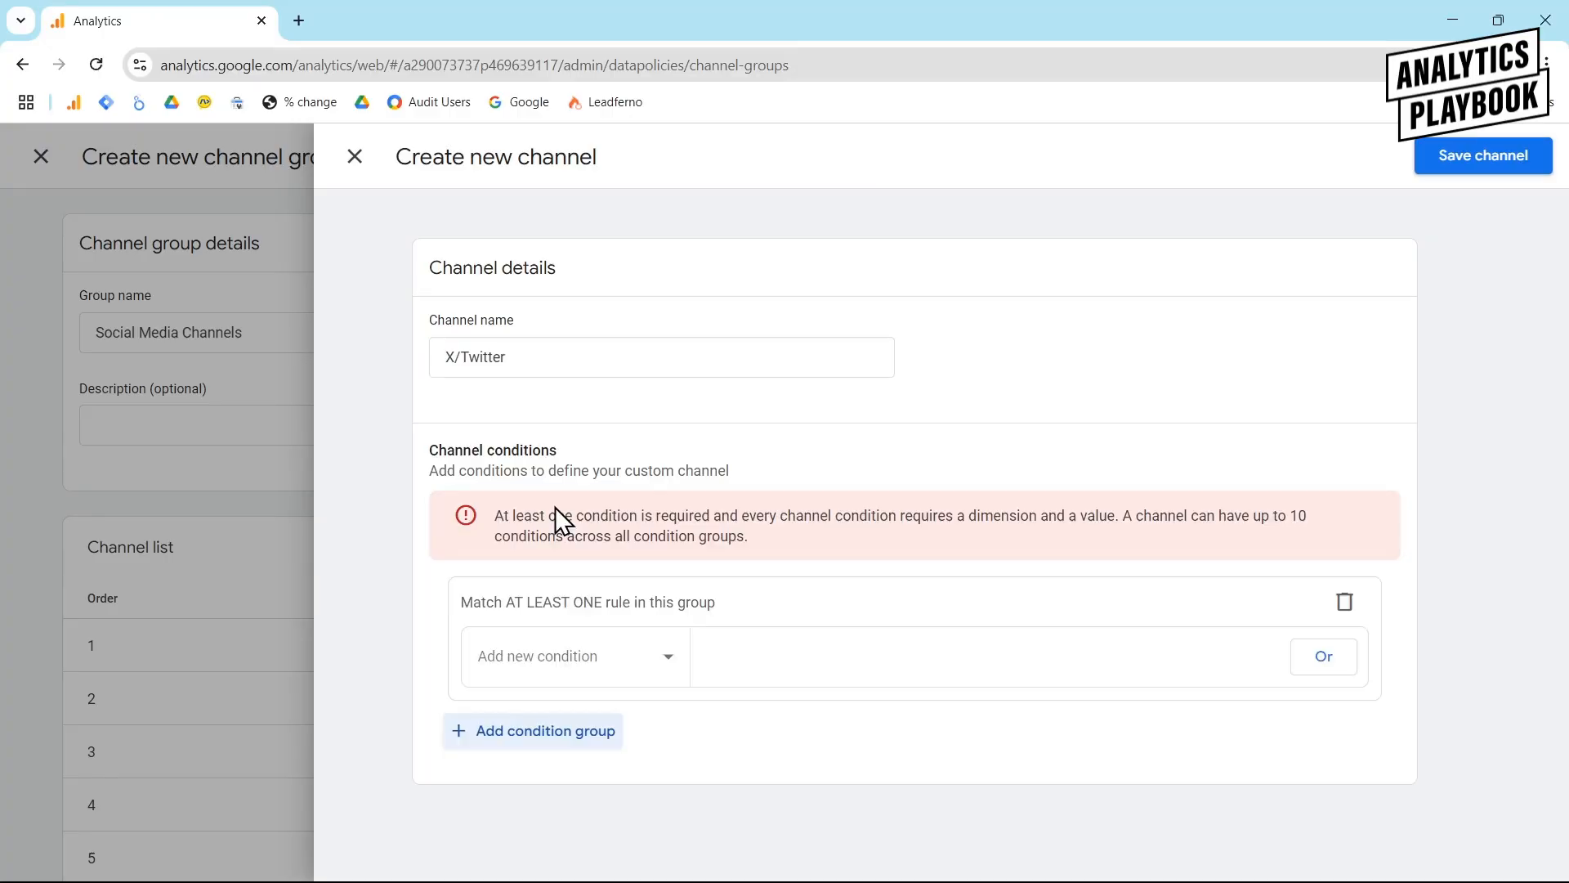
left_click(576, 674)
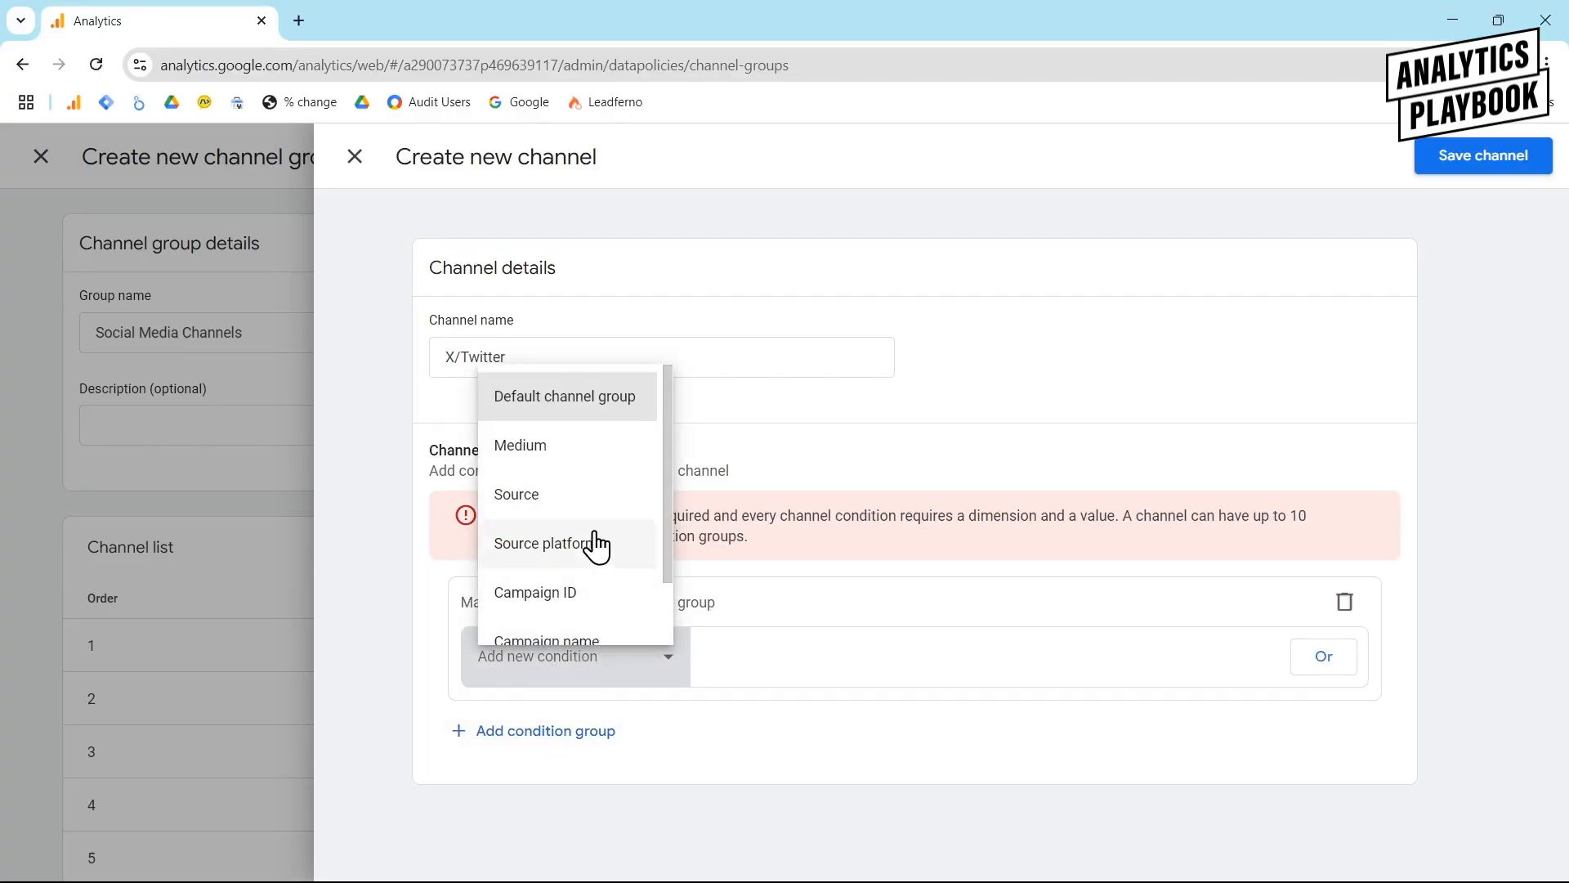
left_click(586, 509)
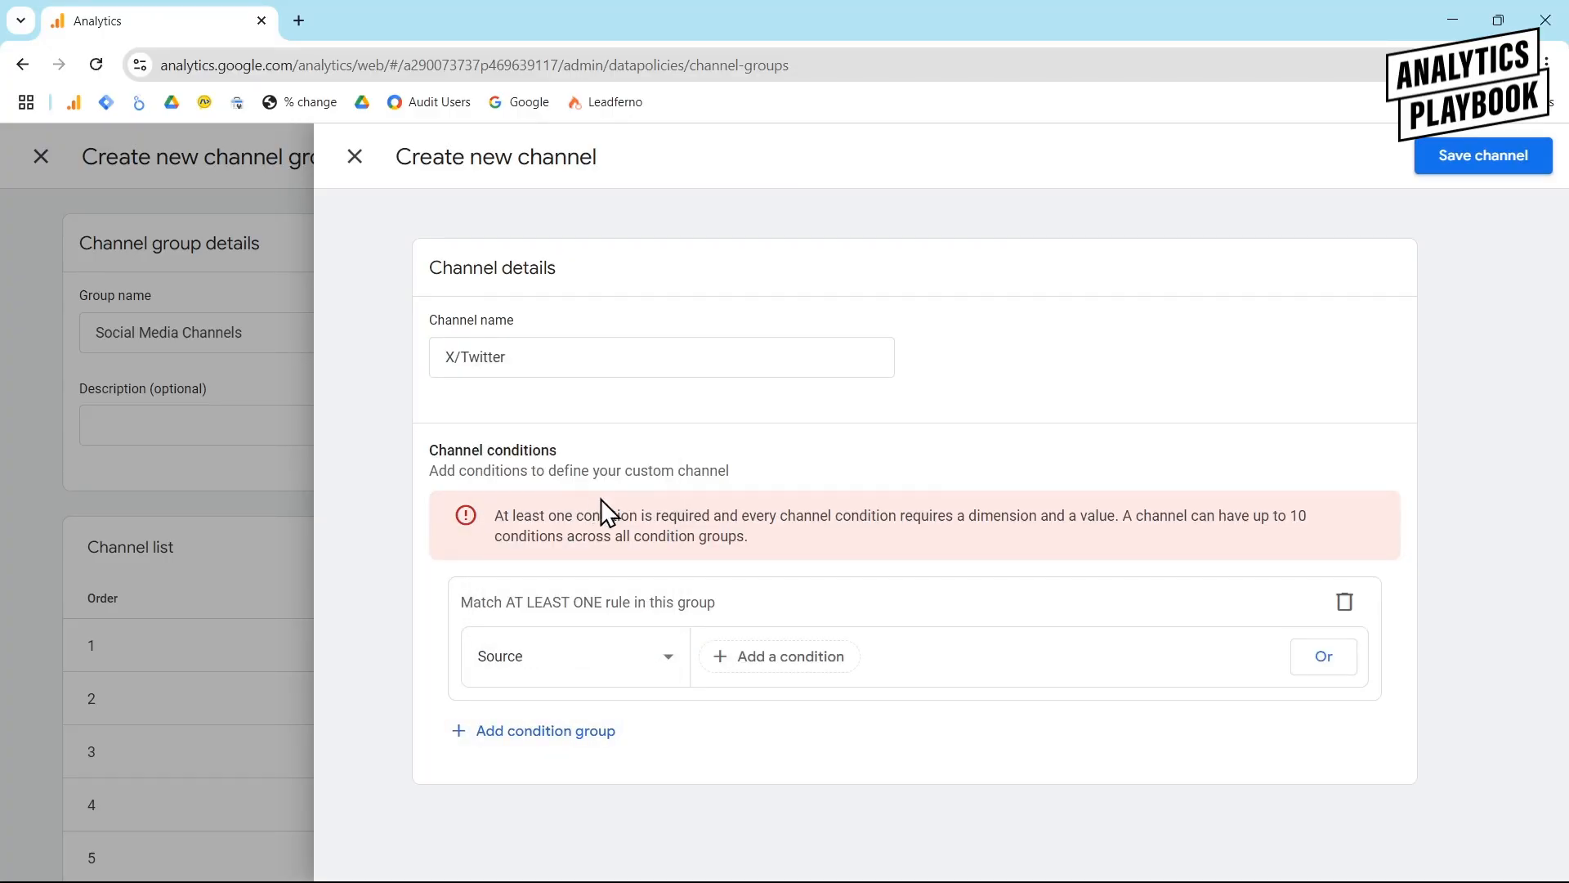
Step: Set the X/Twitter channel's Source condition to match the regex "t\.co|twitter|x\.co" and save the channel
left_click(775, 661)
left_click(843, 518)
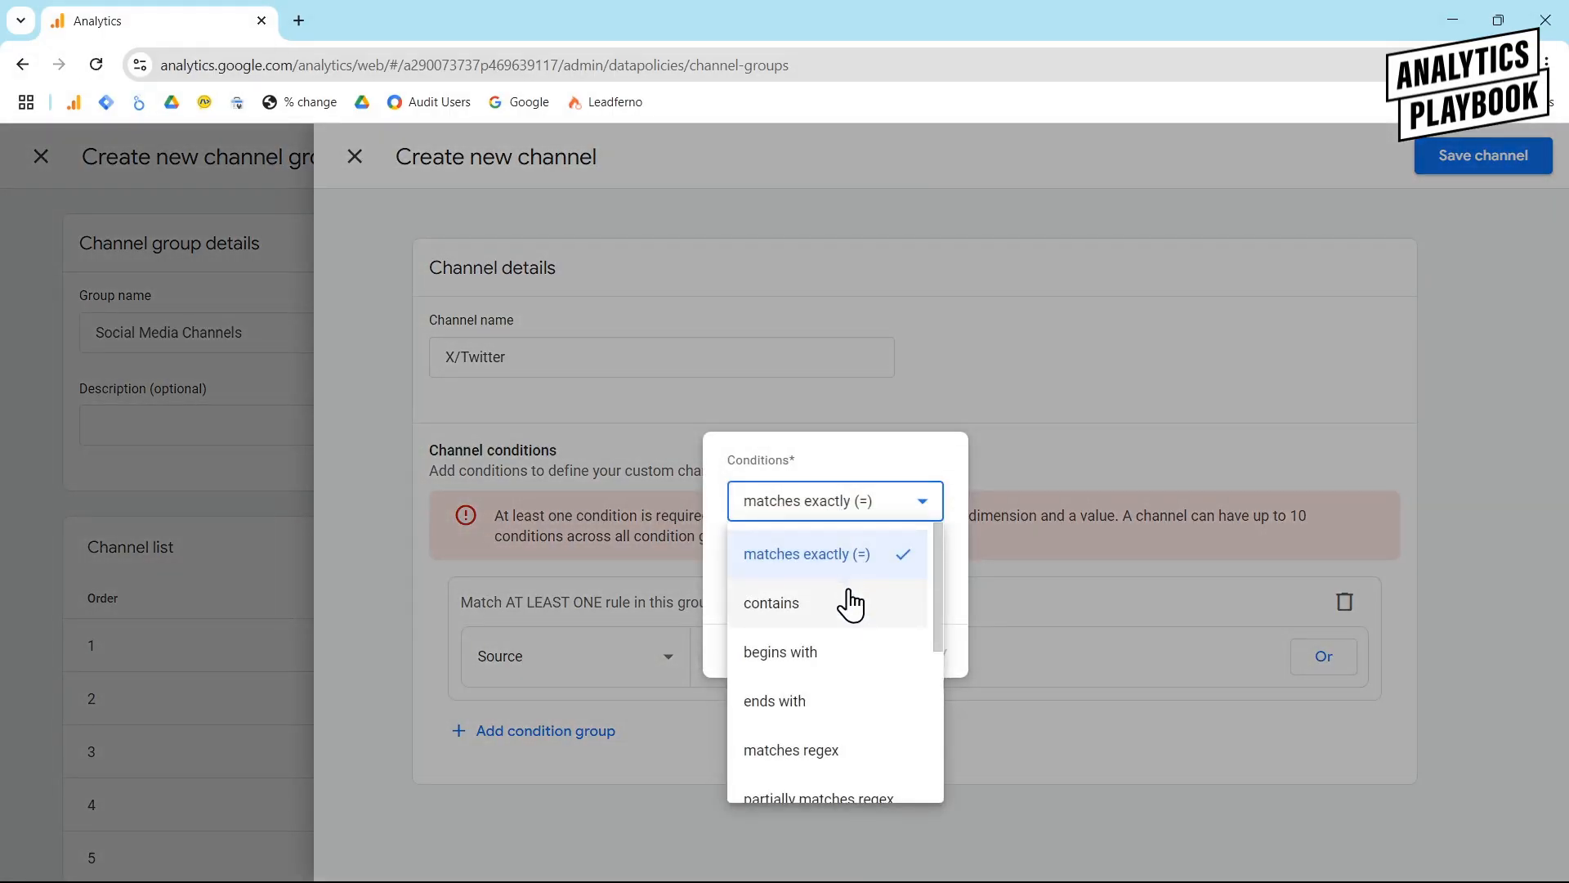
left_click(826, 760)
left_click(839, 561)
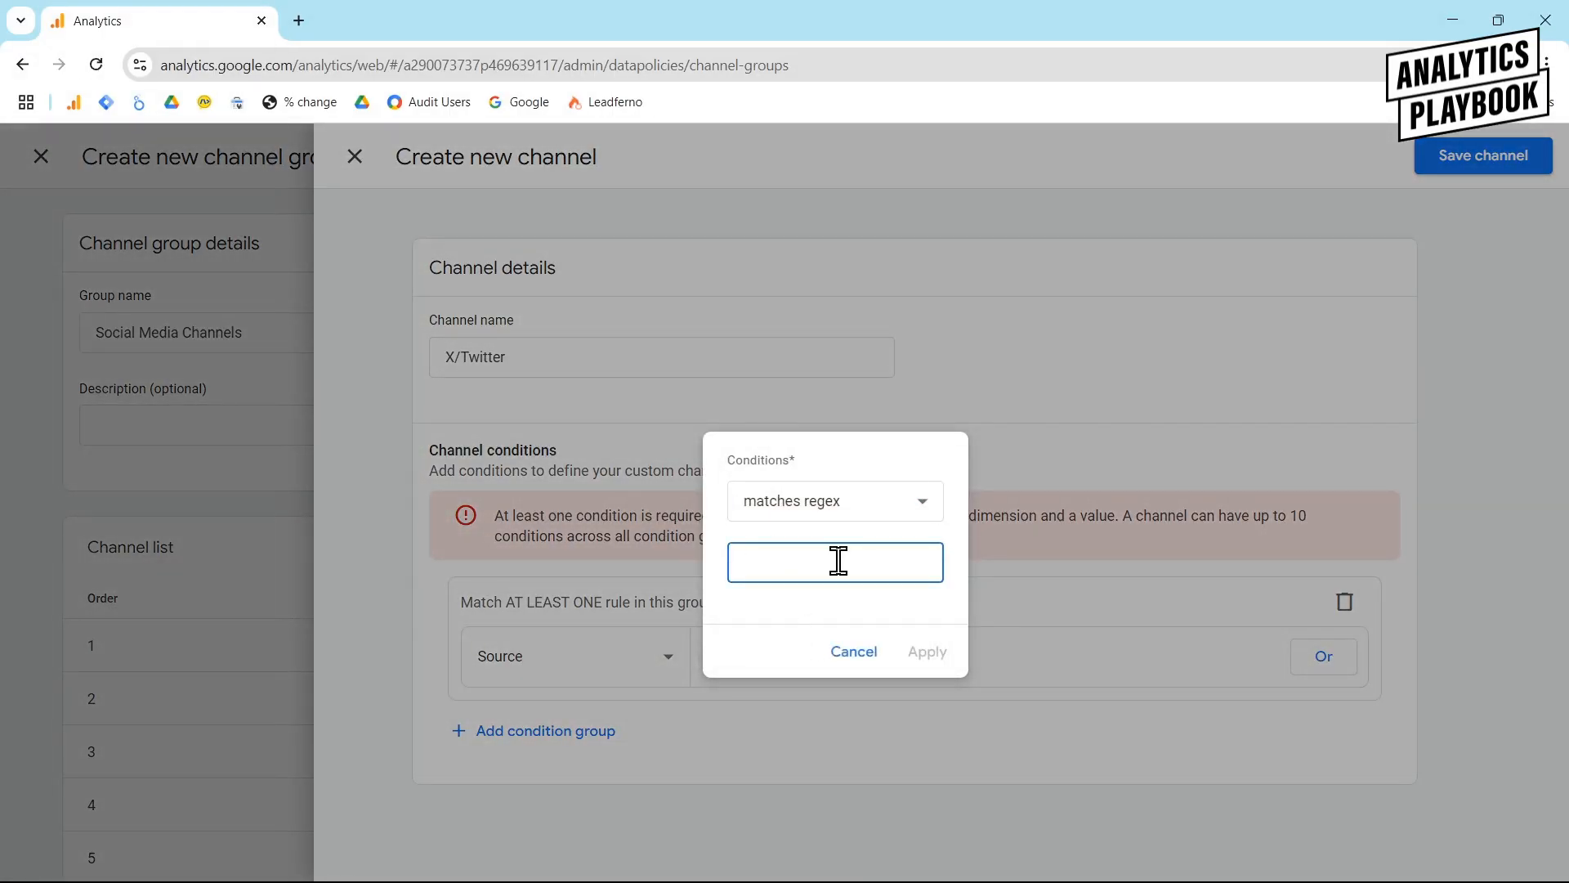
type("t\\.co|twitter|x\\.co")
left_click(928, 654)
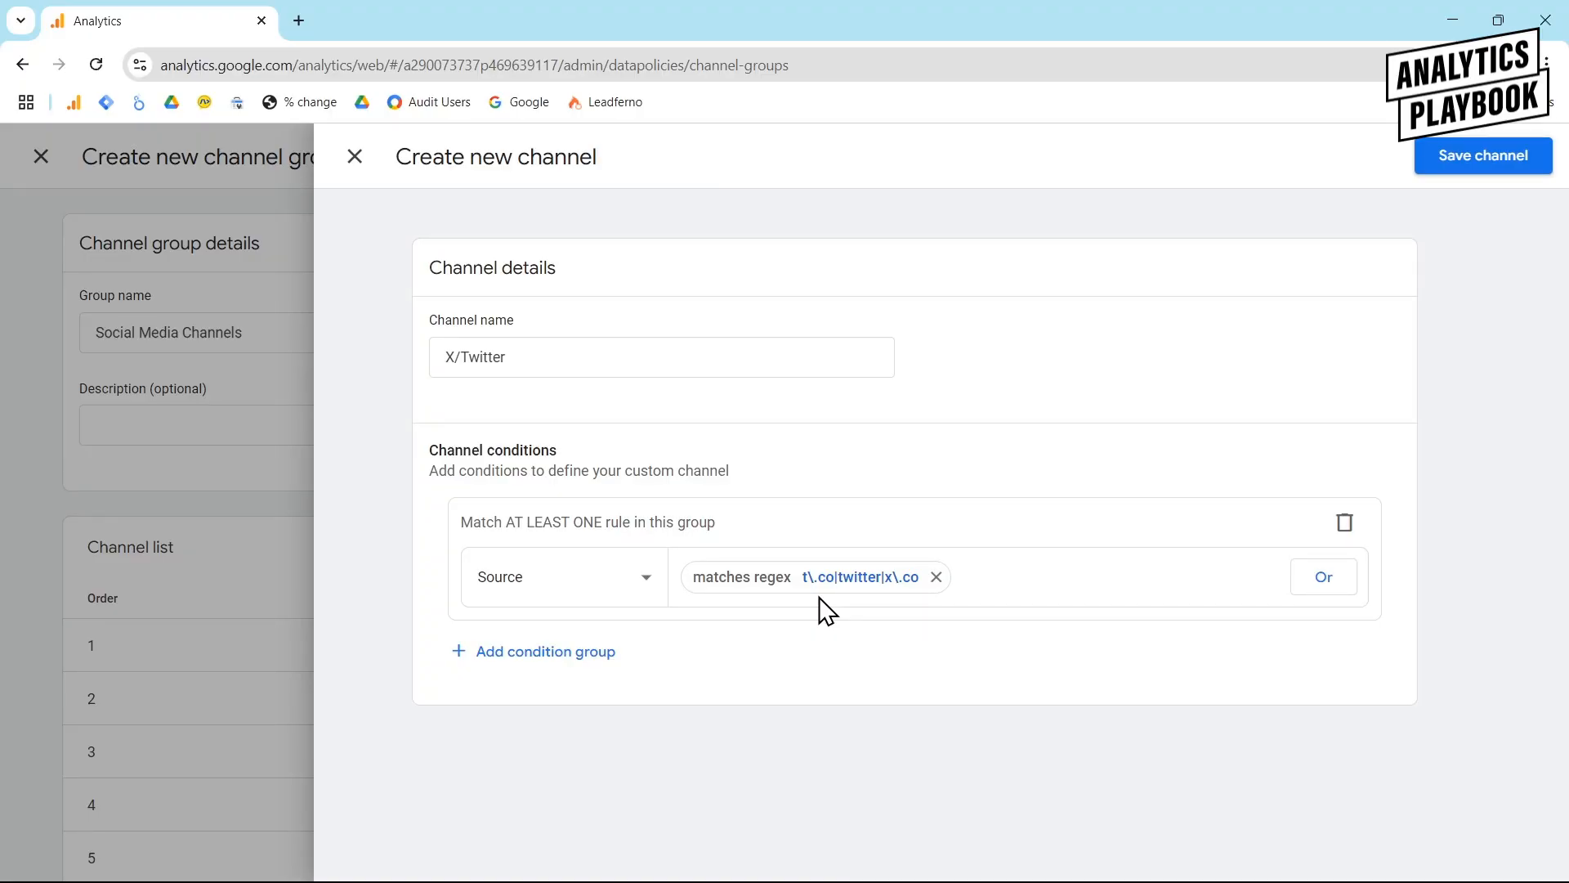
left_click(1464, 163)
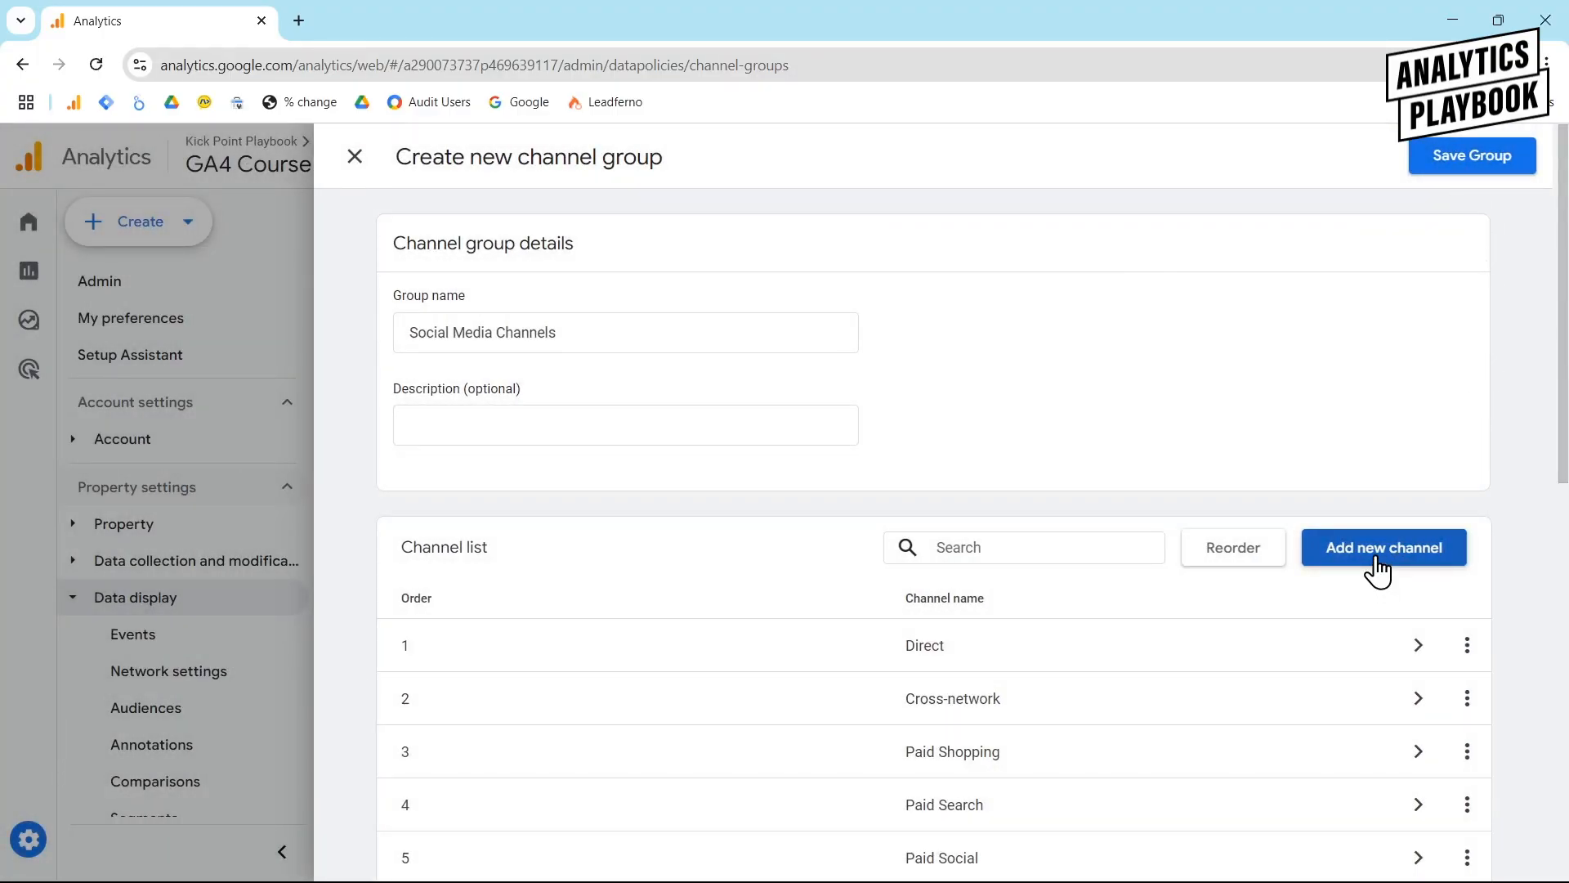
Step: Add a new channel named "Instagram" to the group with a condition group based on the Source dimension
left_click(1378, 565)
left_click(691, 356)
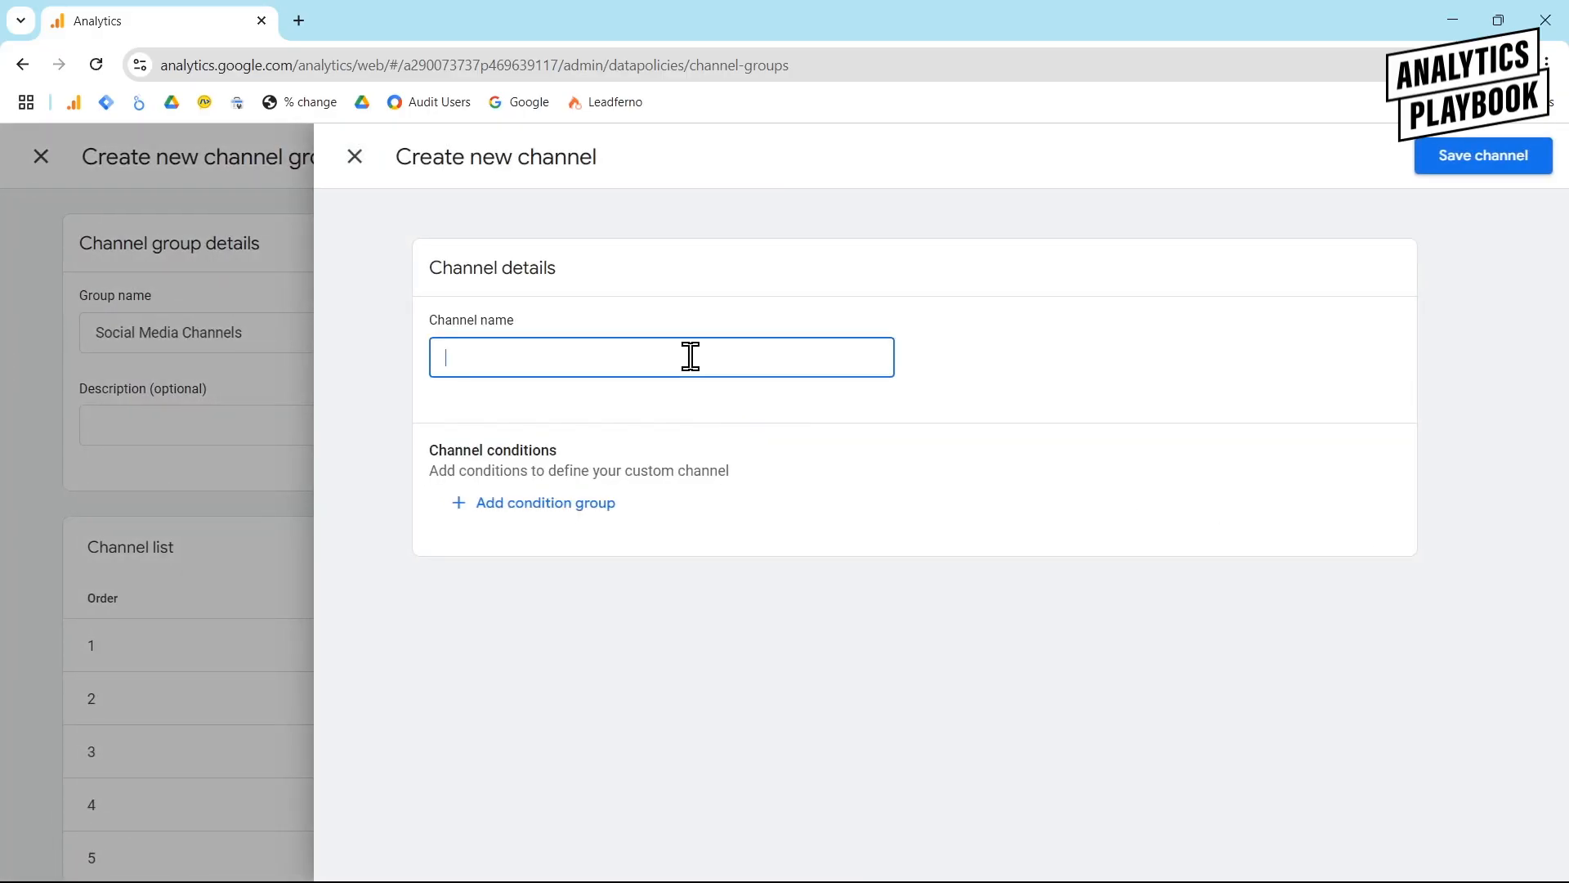
type("Instagram")
left_click(564, 504)
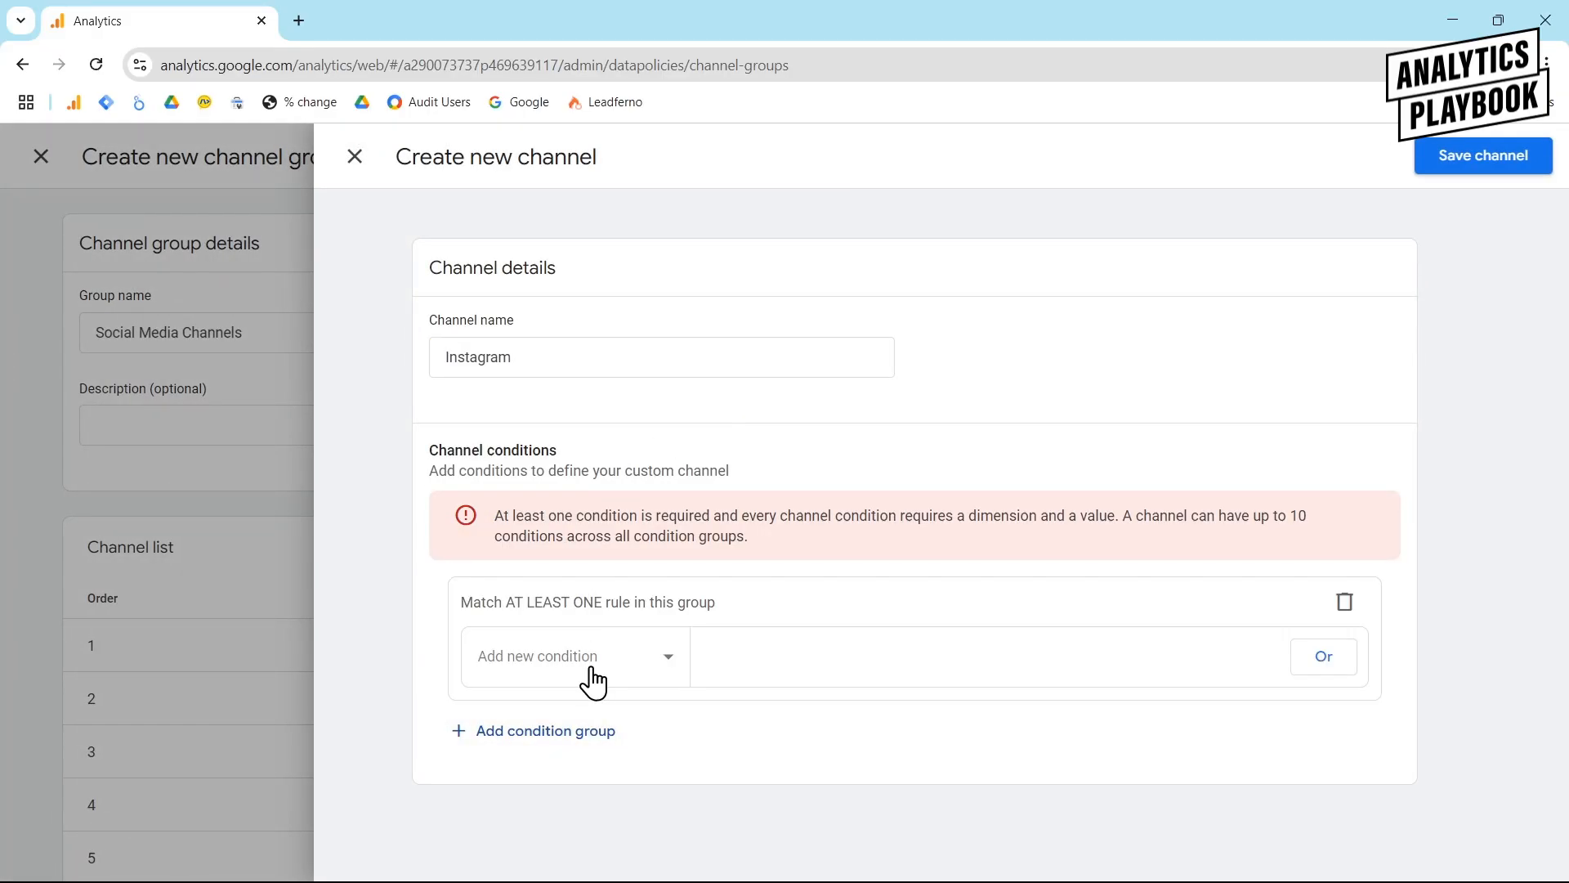
left_click(639, 680)
left_click(543, 495)
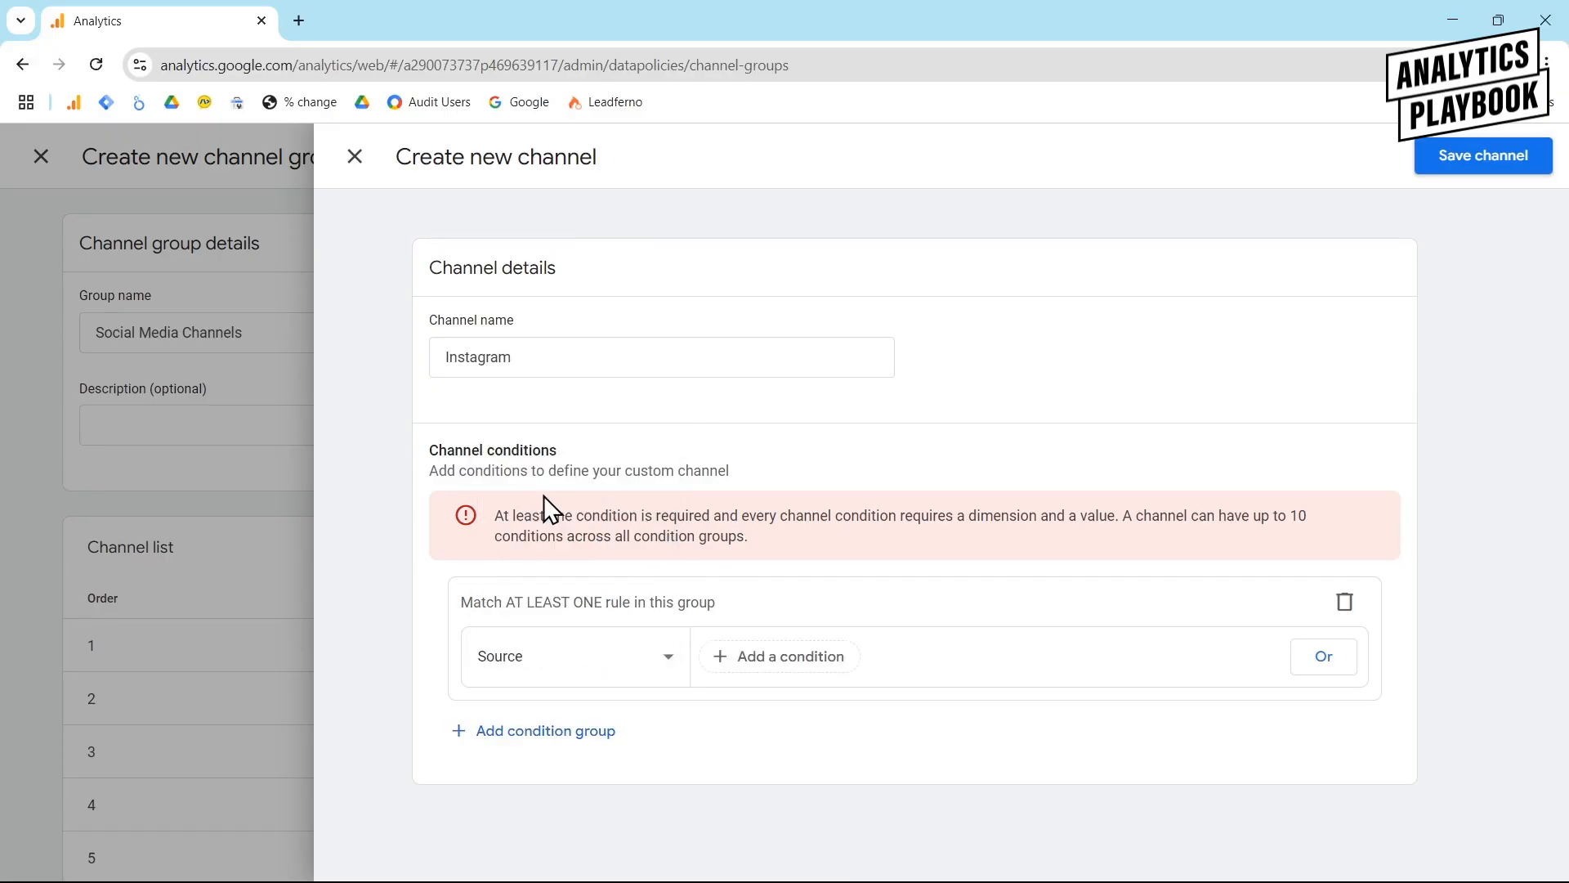
Step: Set the Instagram channel's Source condition to contain "instagram" and save the channel
left_click(777, 659)
left_click(809, 511)
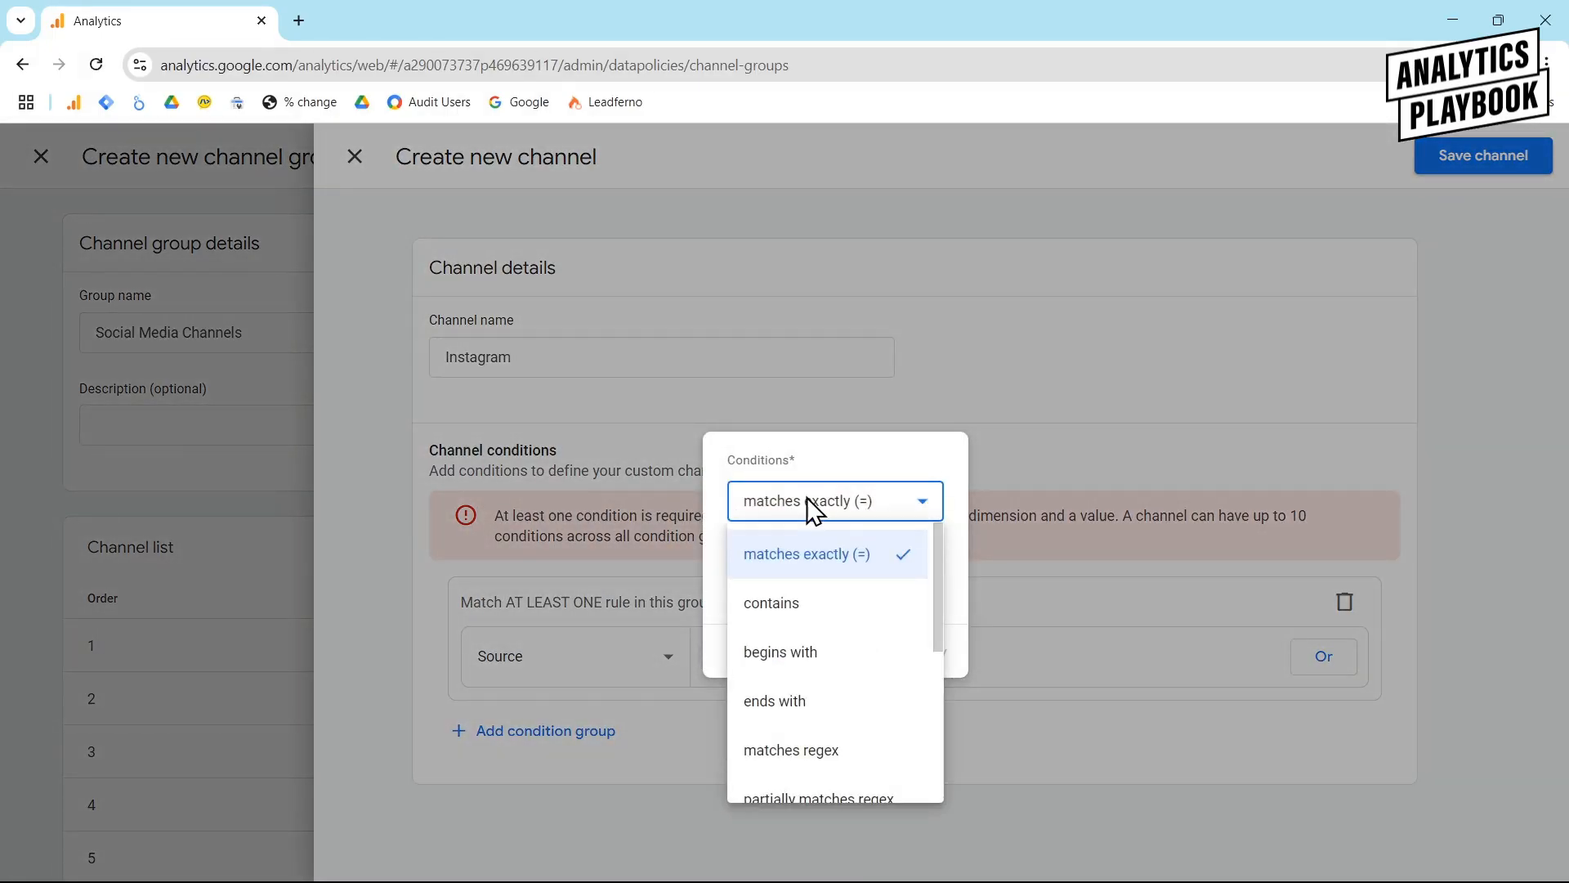
left_click(797, 604)
type("Instagram")
left_click(924, 658)
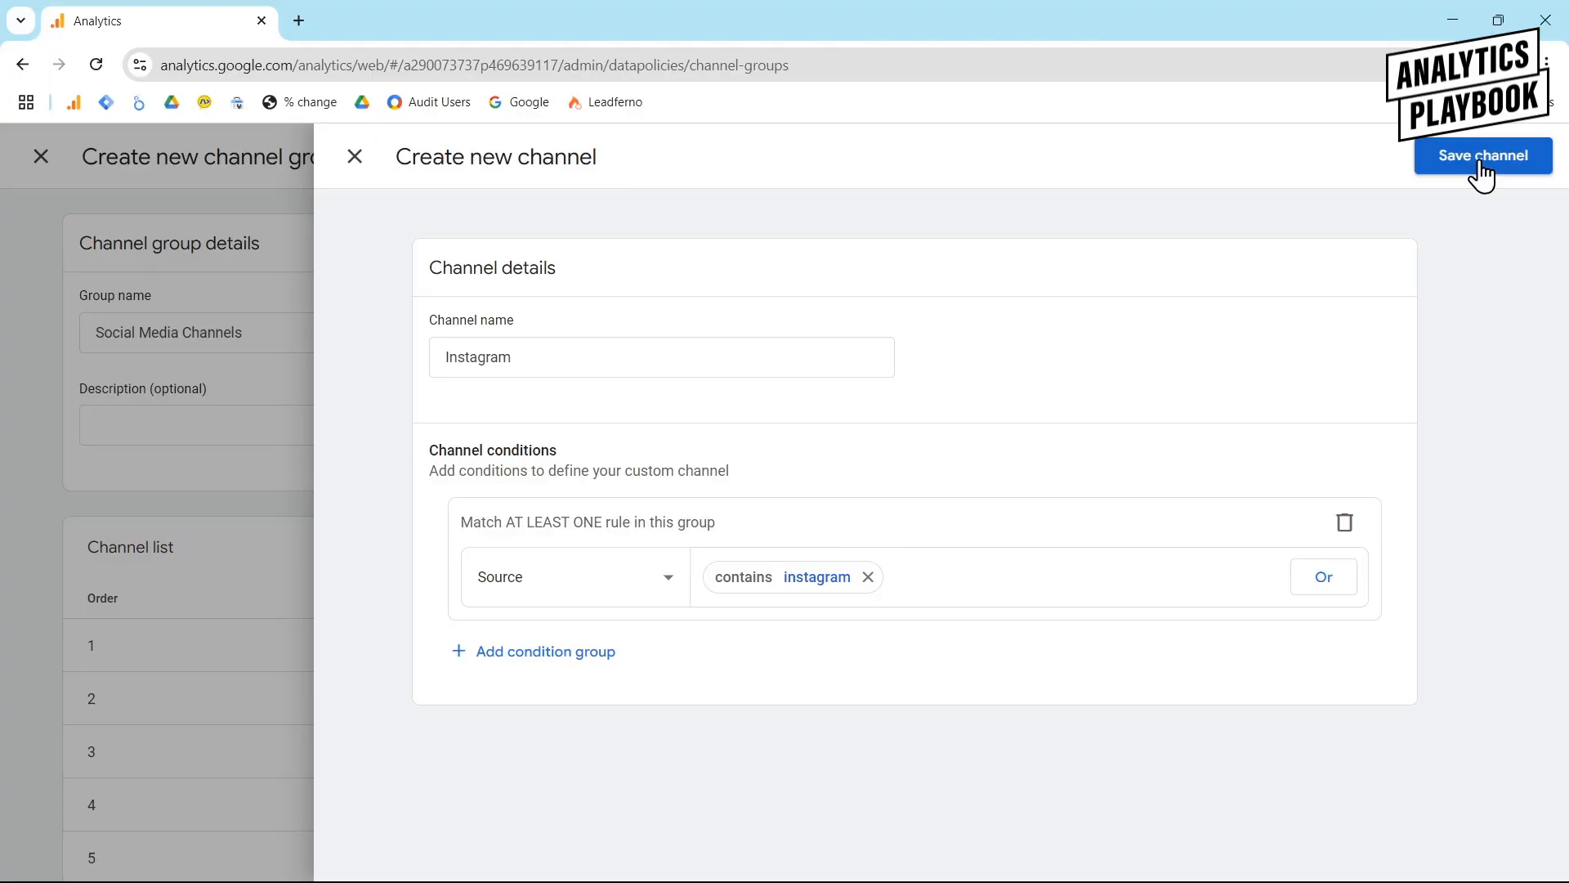
left_click(1482, 162)
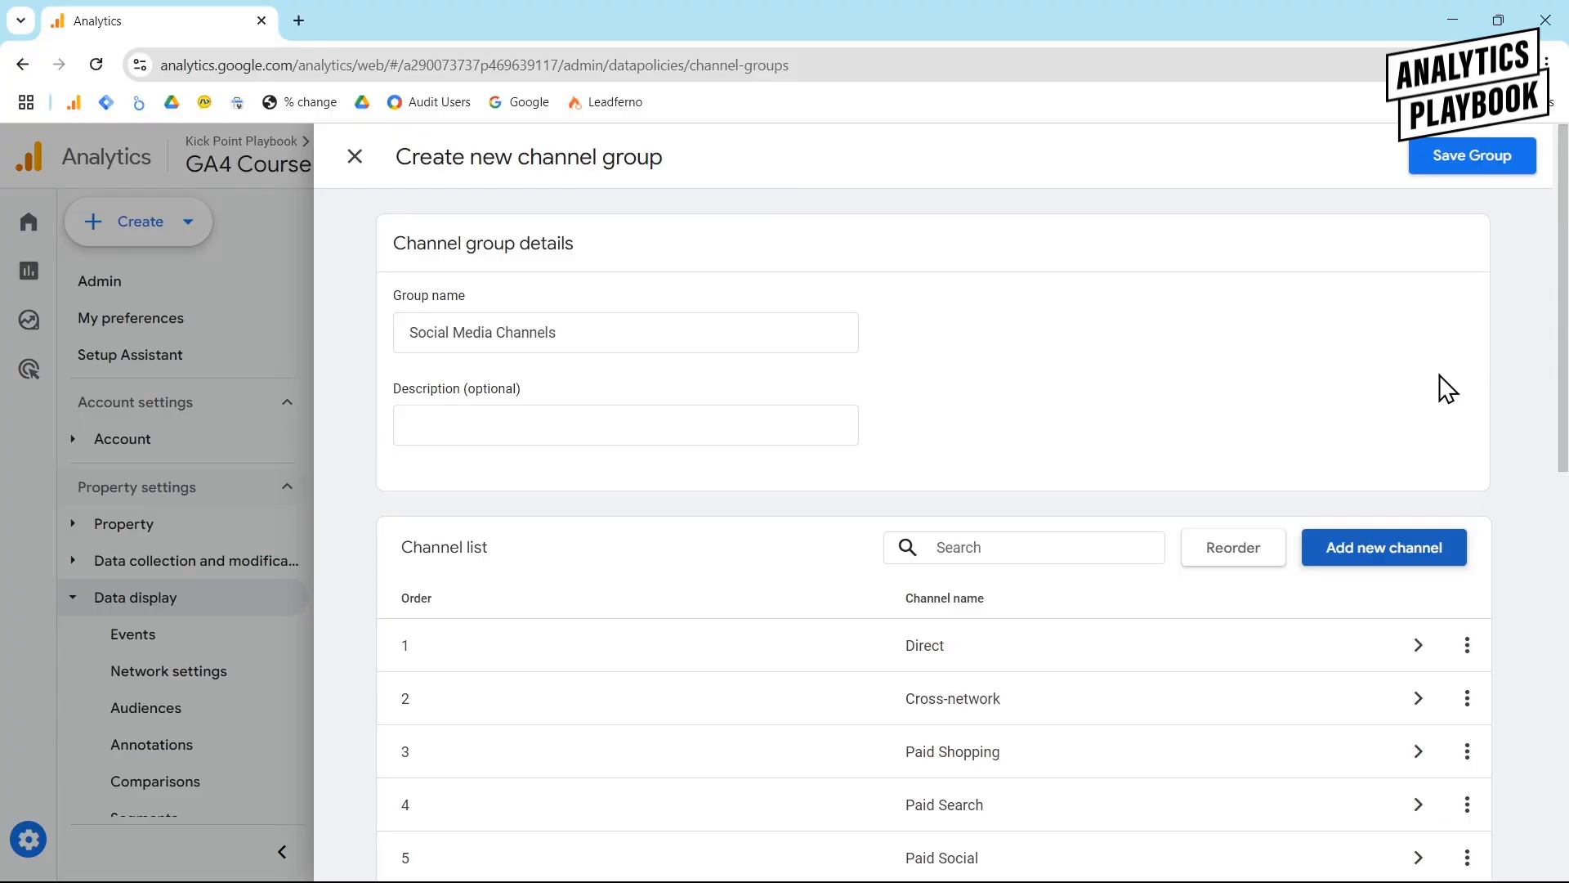
Step: Reorder the channel list so Facebook, X/Twitter and Instagram sit directly above Organic Social, and apply the new order
scroll(1502, 491, "down", 5)
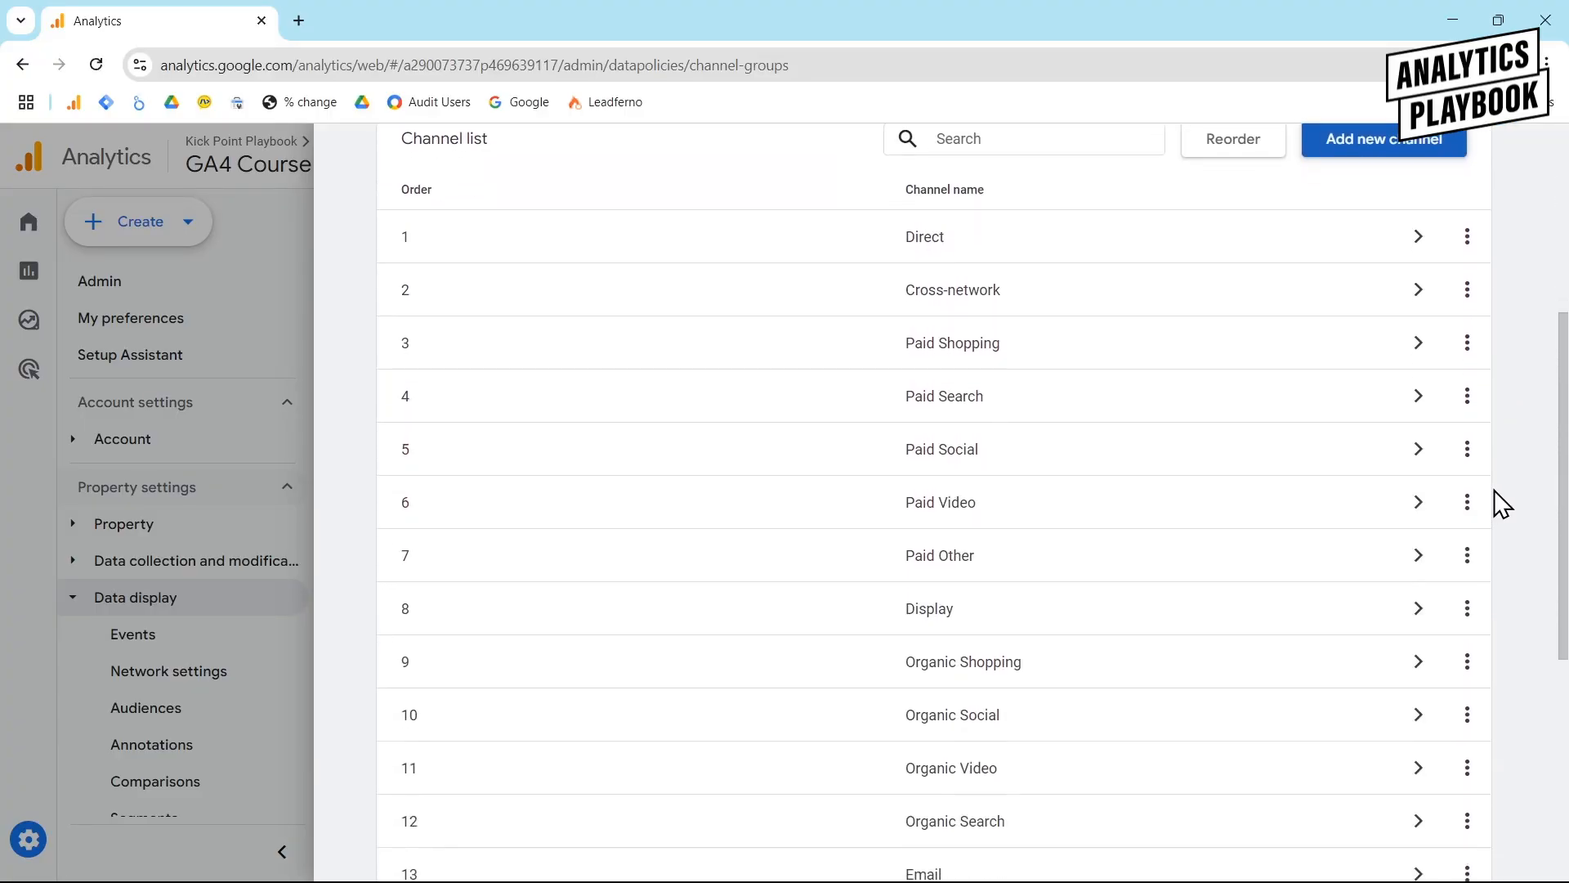
scroll(726, 491, "down", 5)
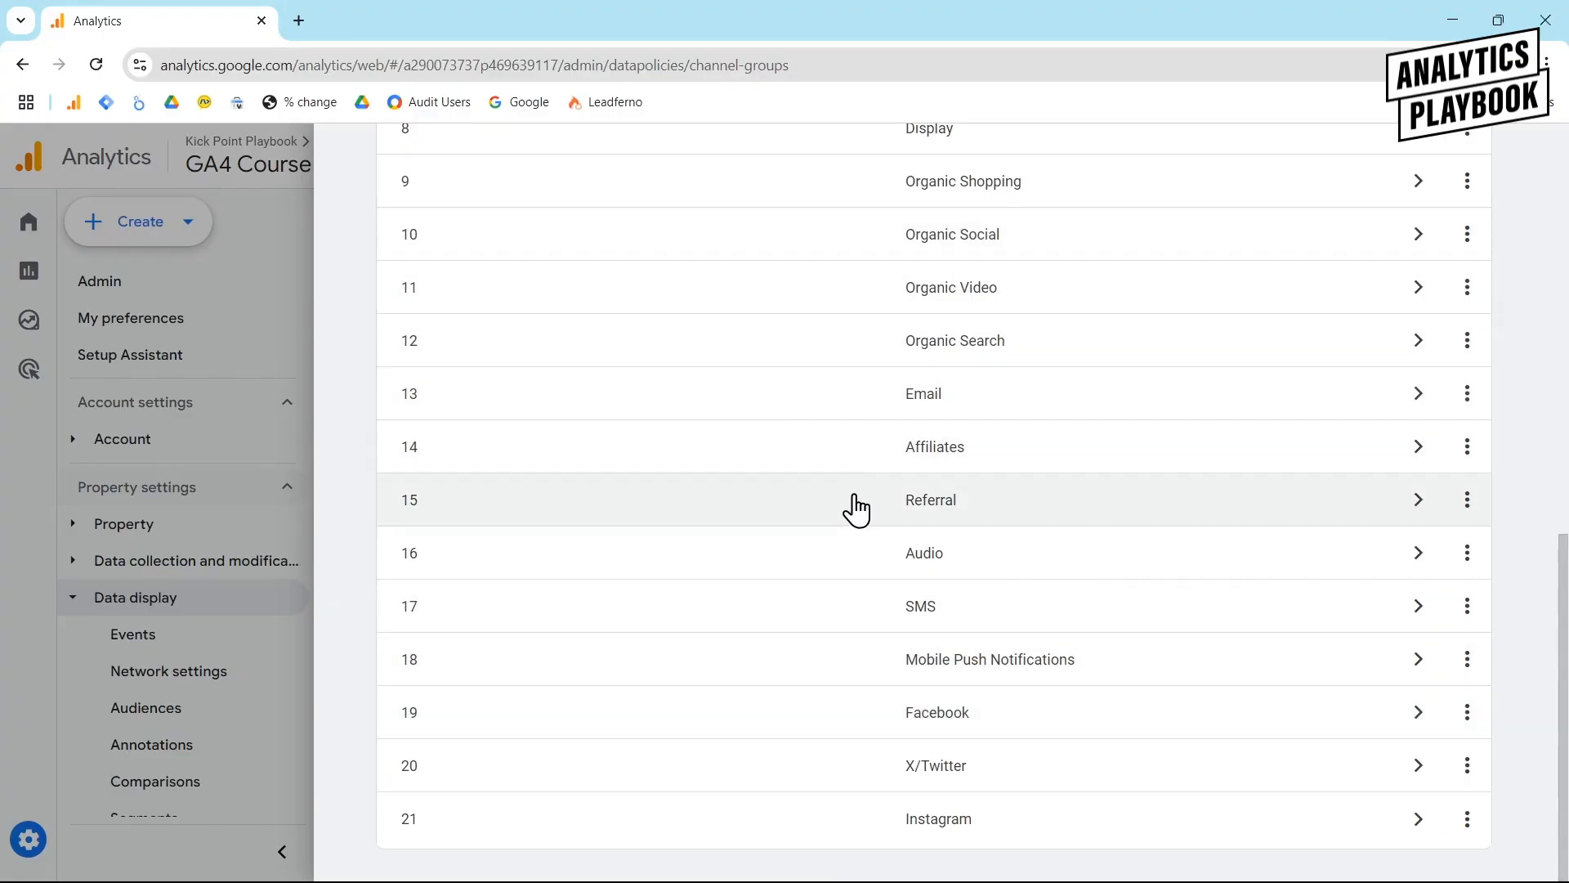
scroll(851, 507, "up", 7)
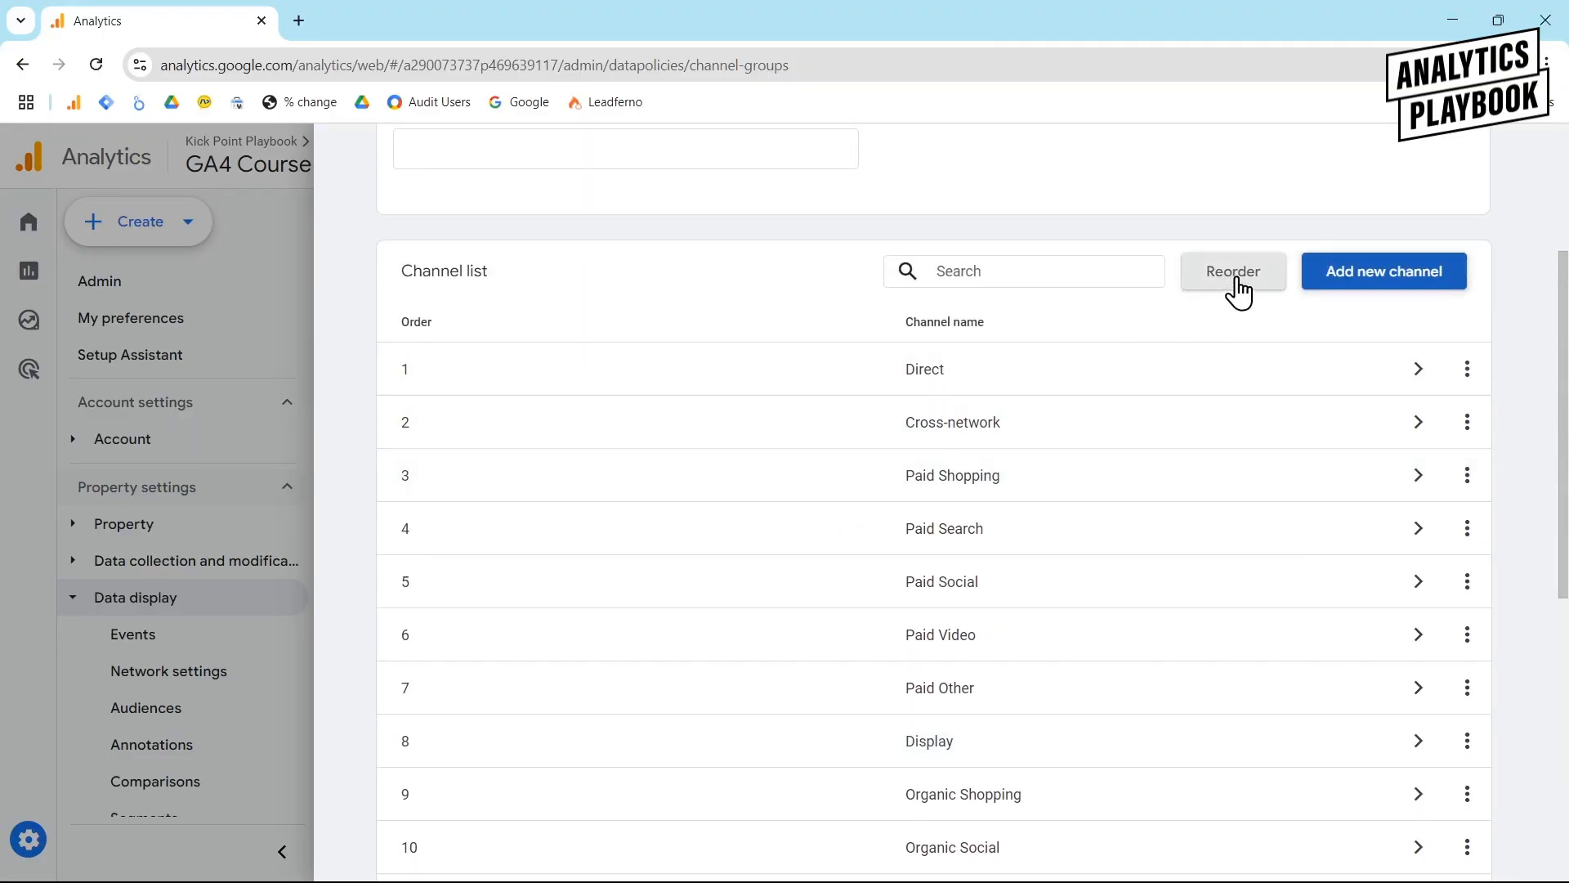
left_click(1238, 290)
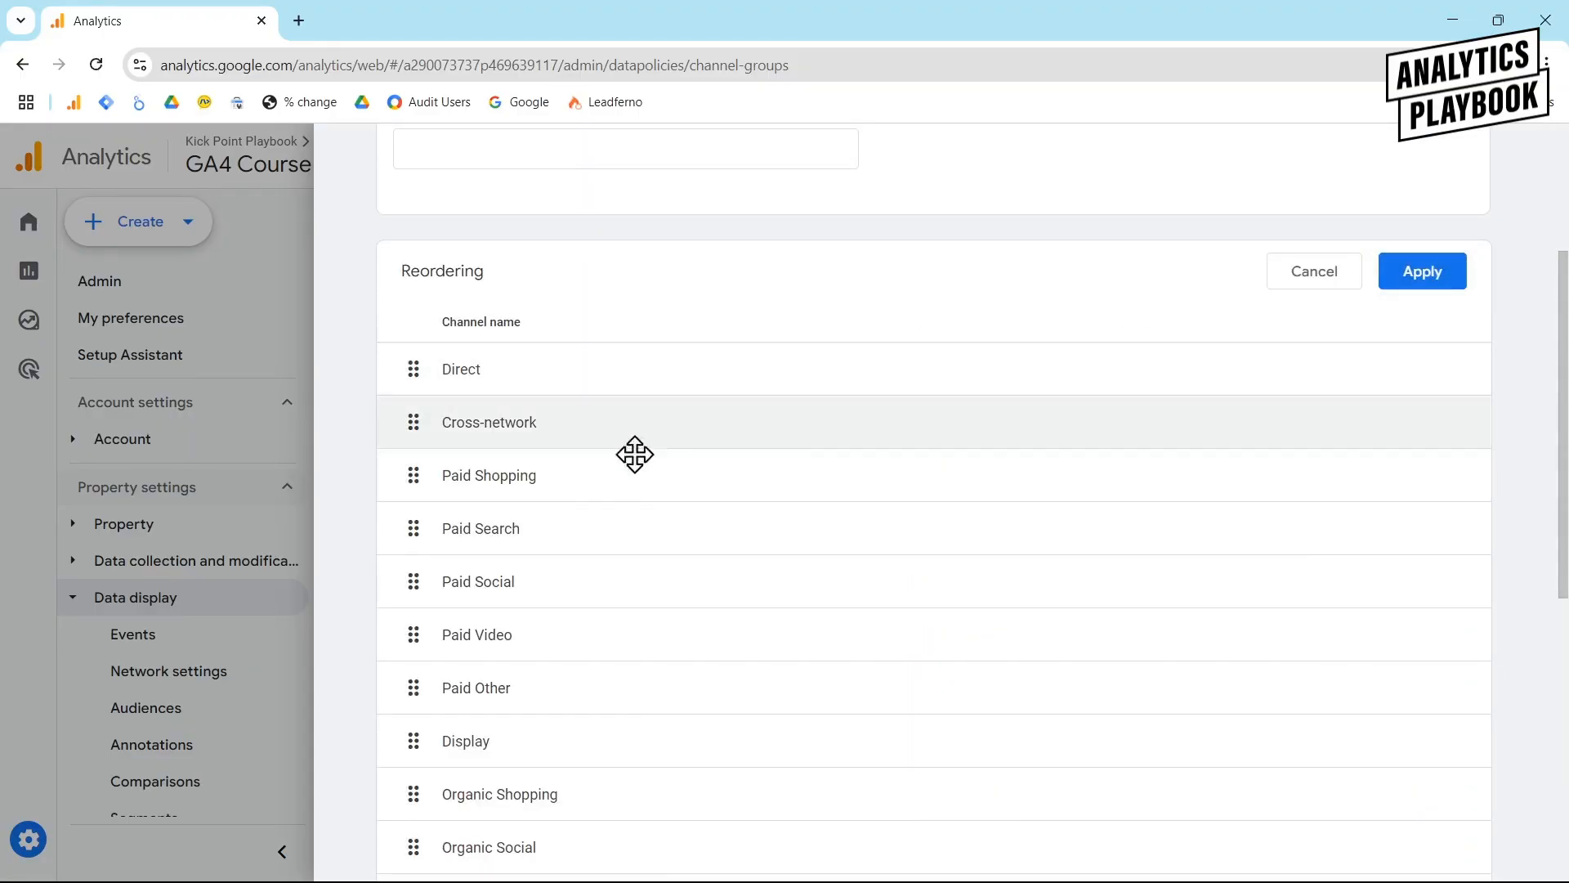
scroll(572, 547, "down", 5)
scroll(574, 545, "down", 3)
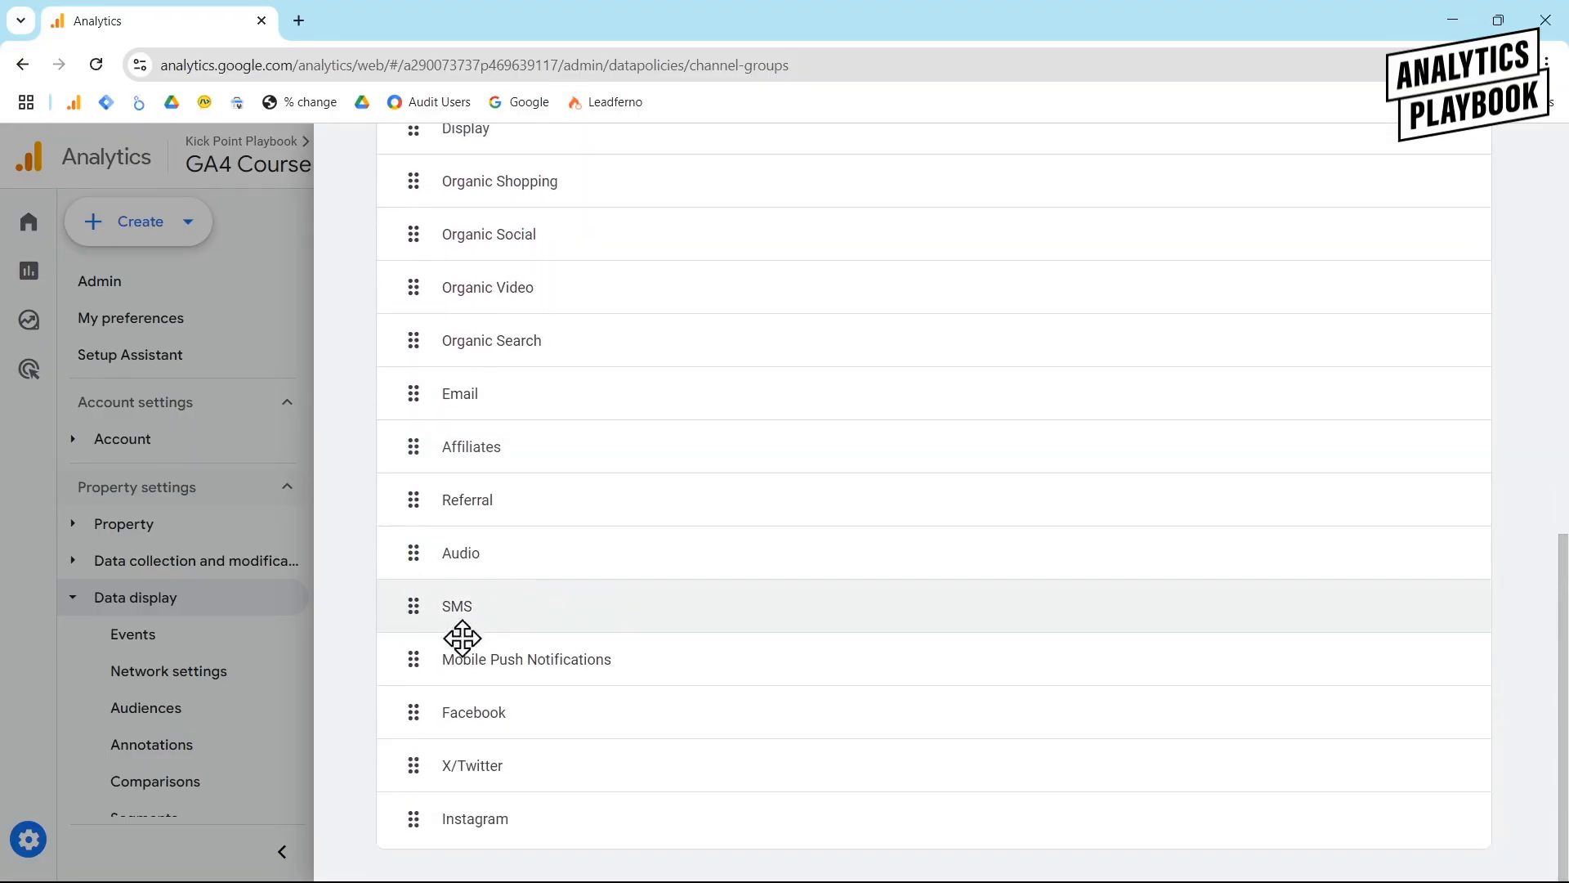
left_click_drag(411, 713, 415, 247)
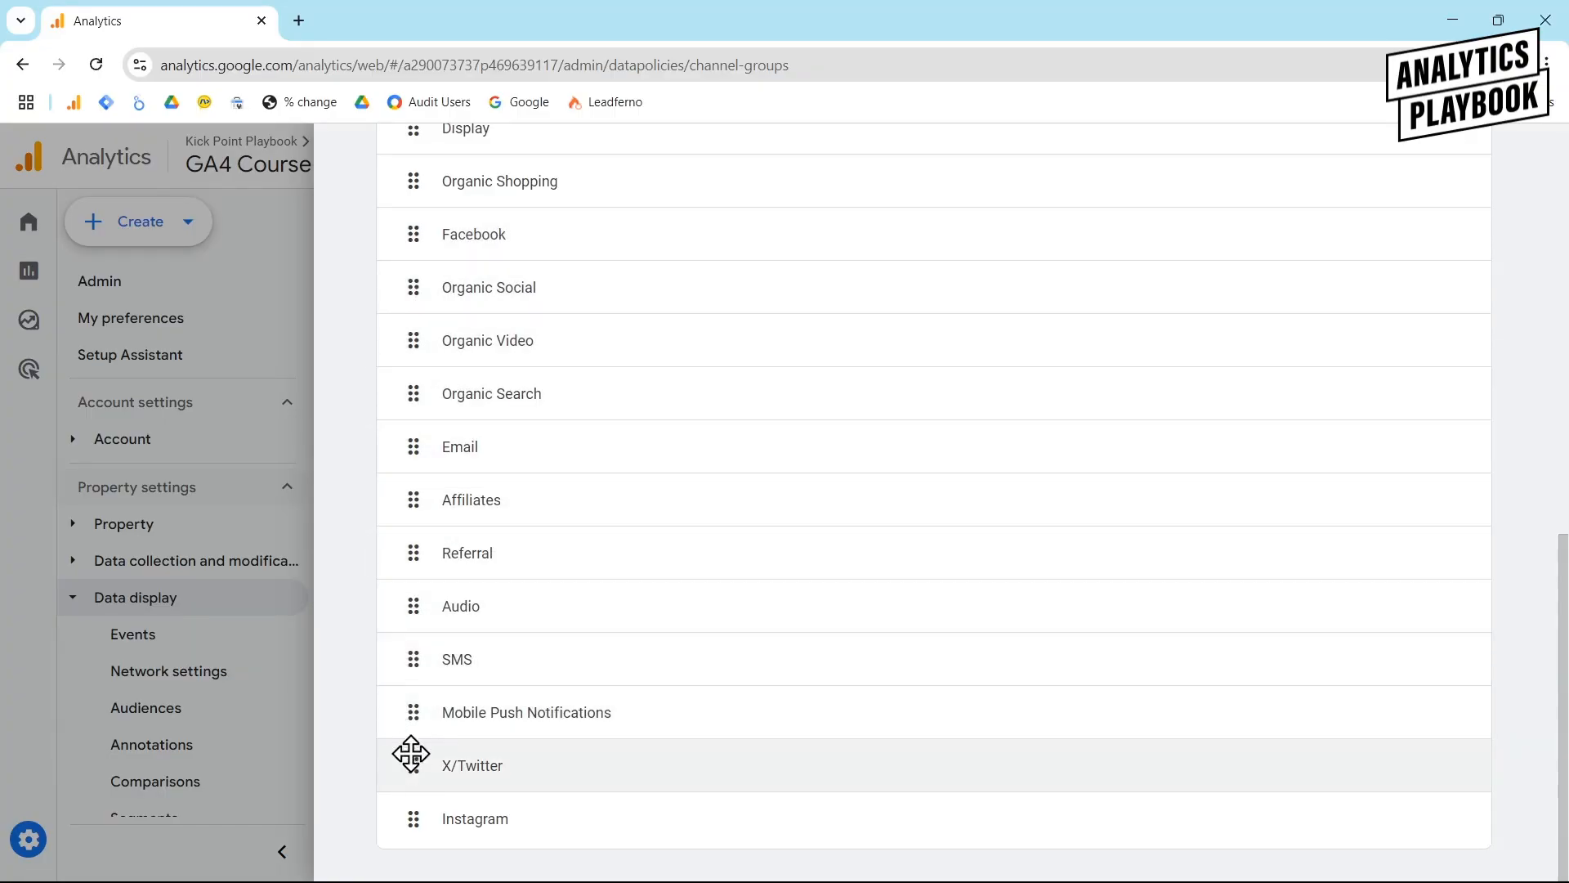
left_click_drag(411, 768, 417, 298)
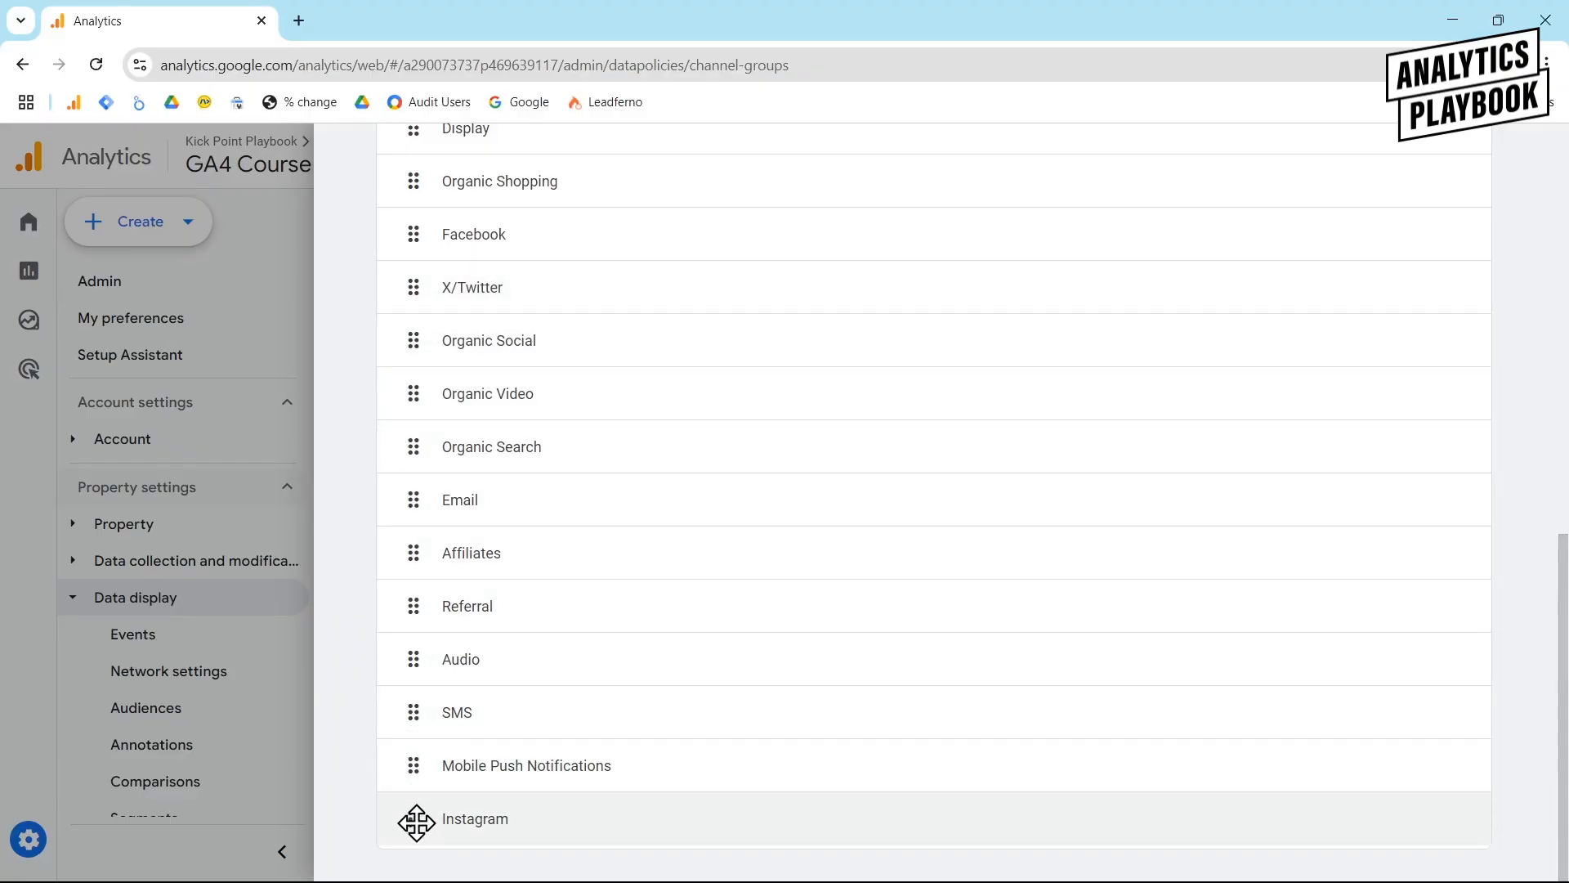
left_click_drag(416, 821, 430, 337)
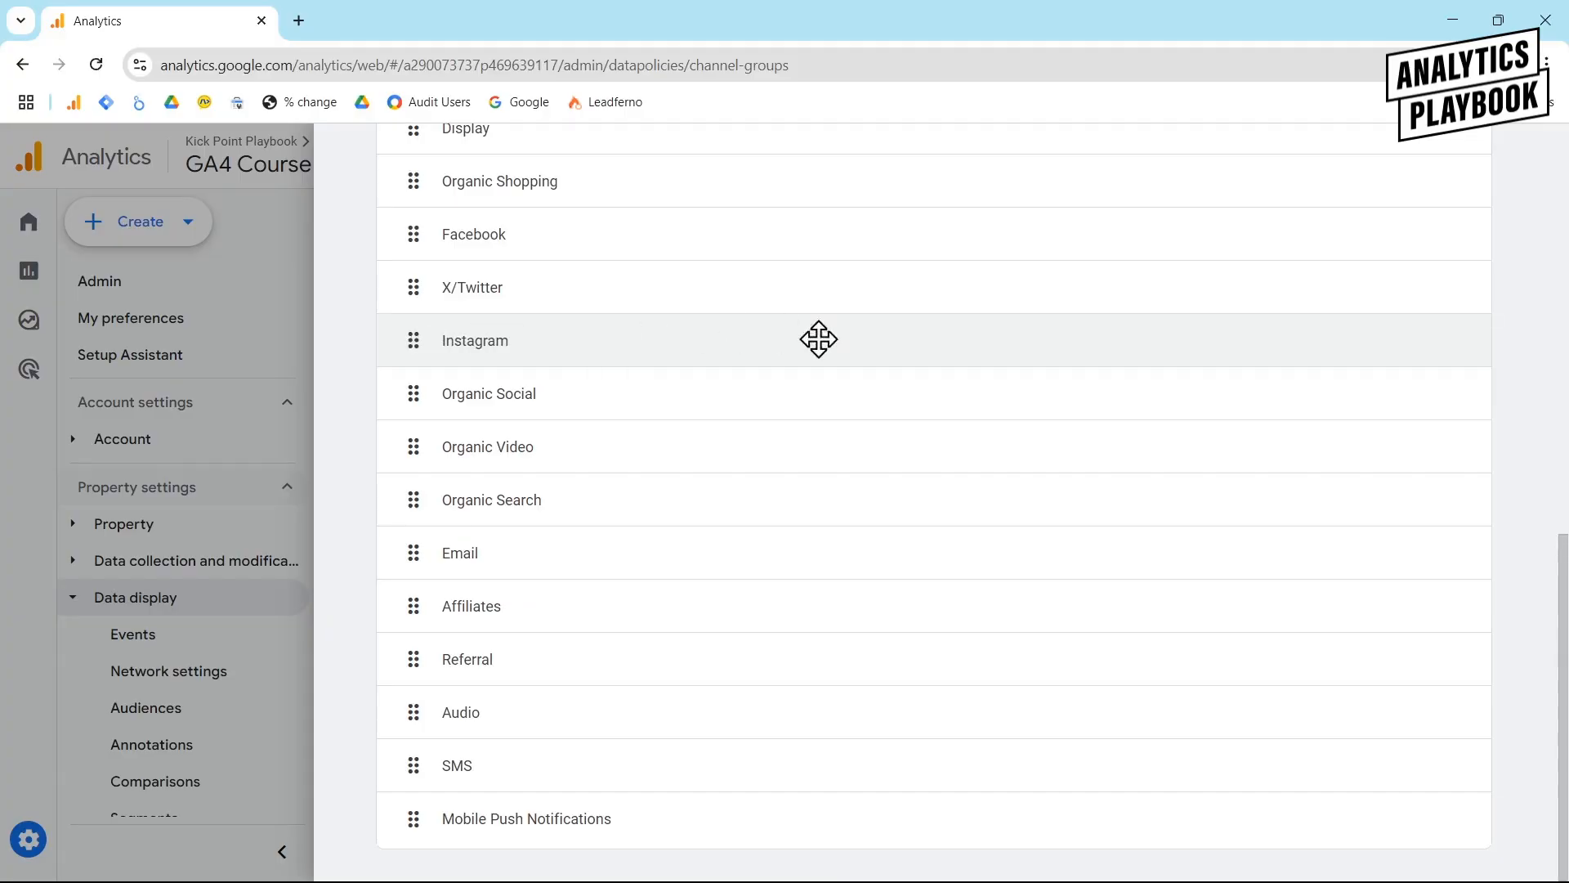
scroll(1277, 377, "up", 4)
scroll(1277, 377, "up", 4)
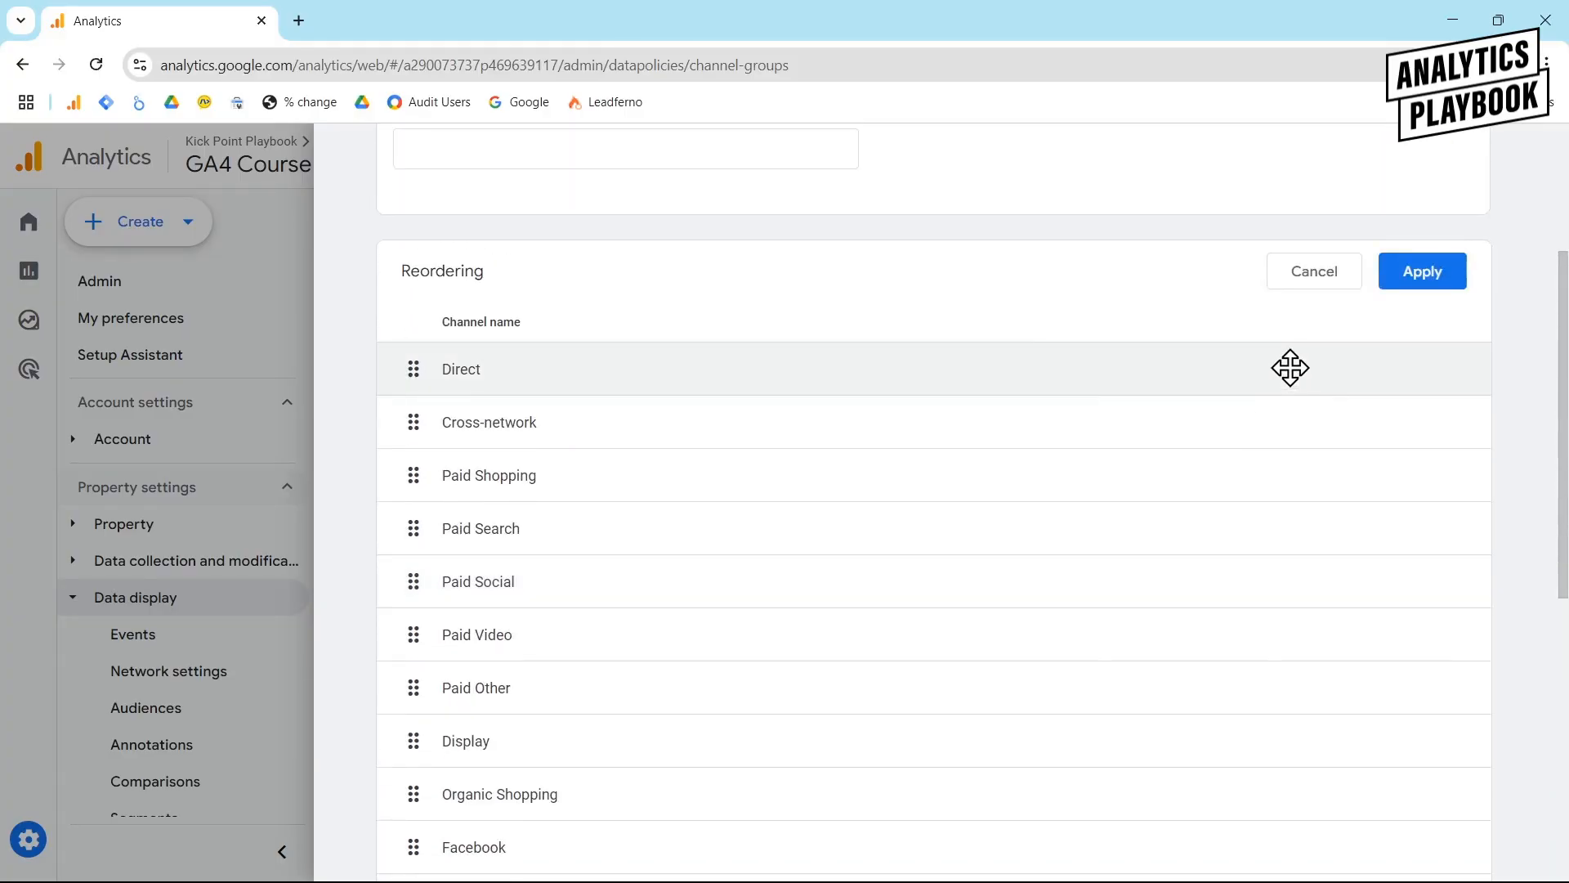
left_click(1414, 286)
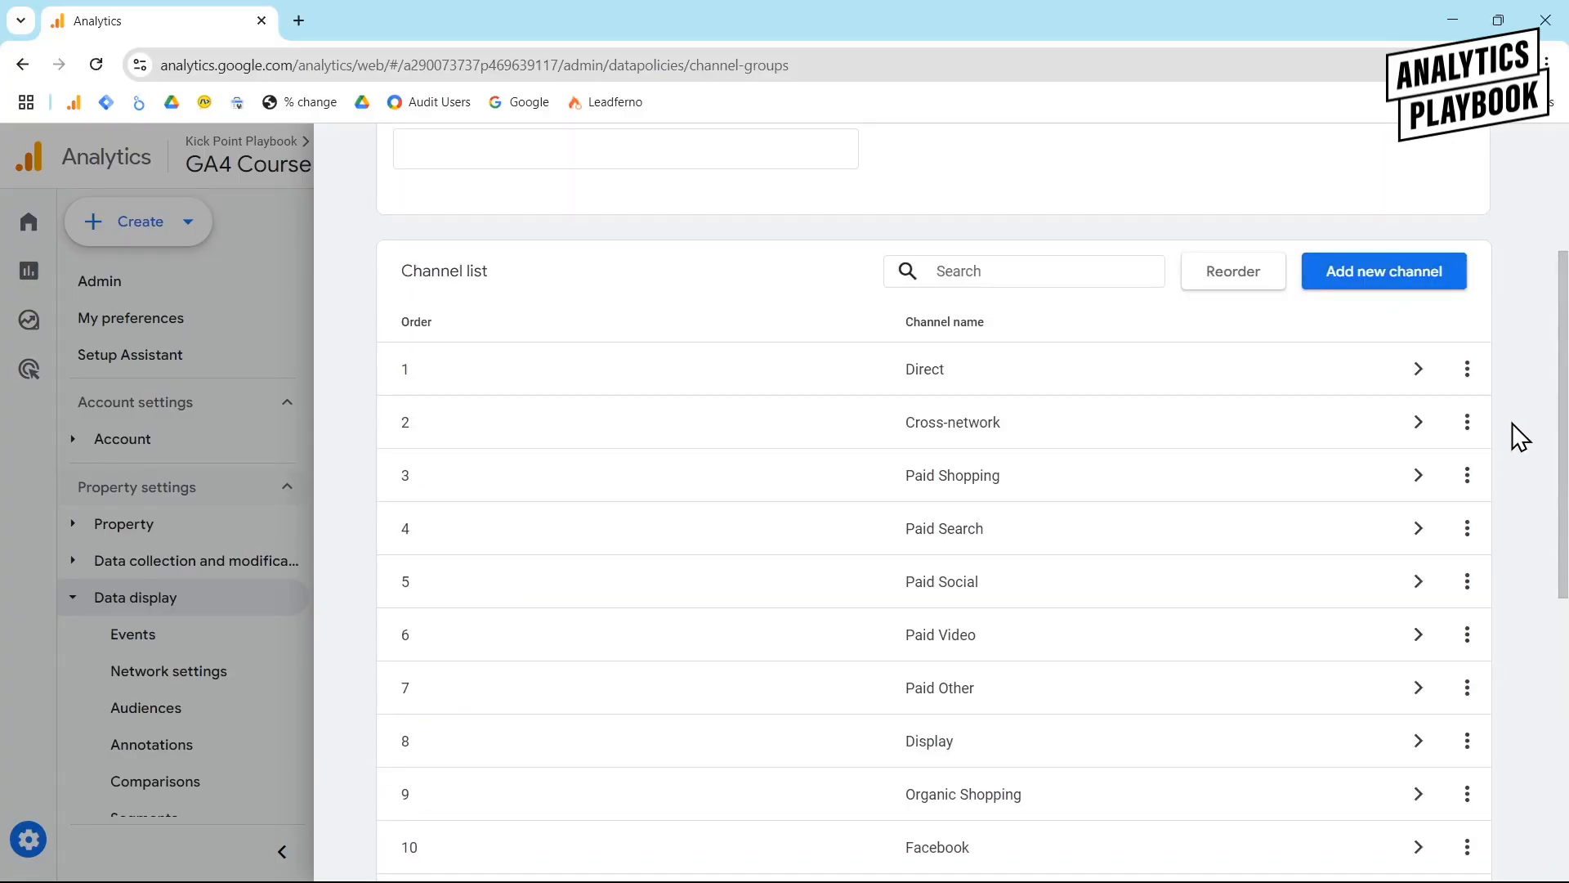
Step: Review the reordered channel list and save the Social Media Channels group
scroll(1514, 429, "down", 4)
scroll(1510, 422, "down", 1)
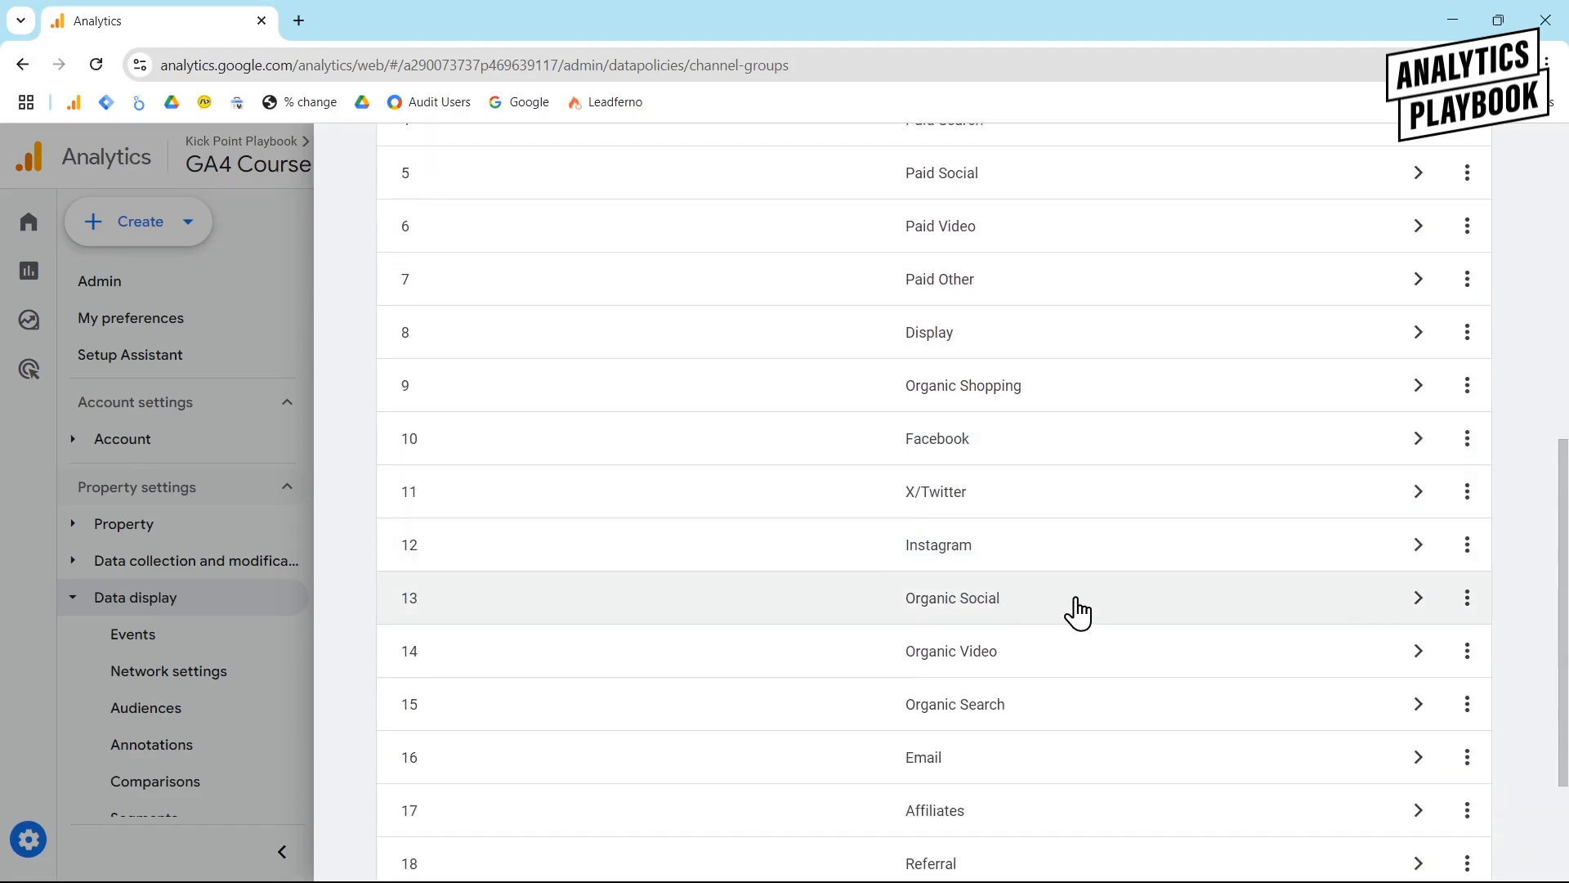
scroll(1077, 613, "up", 9)
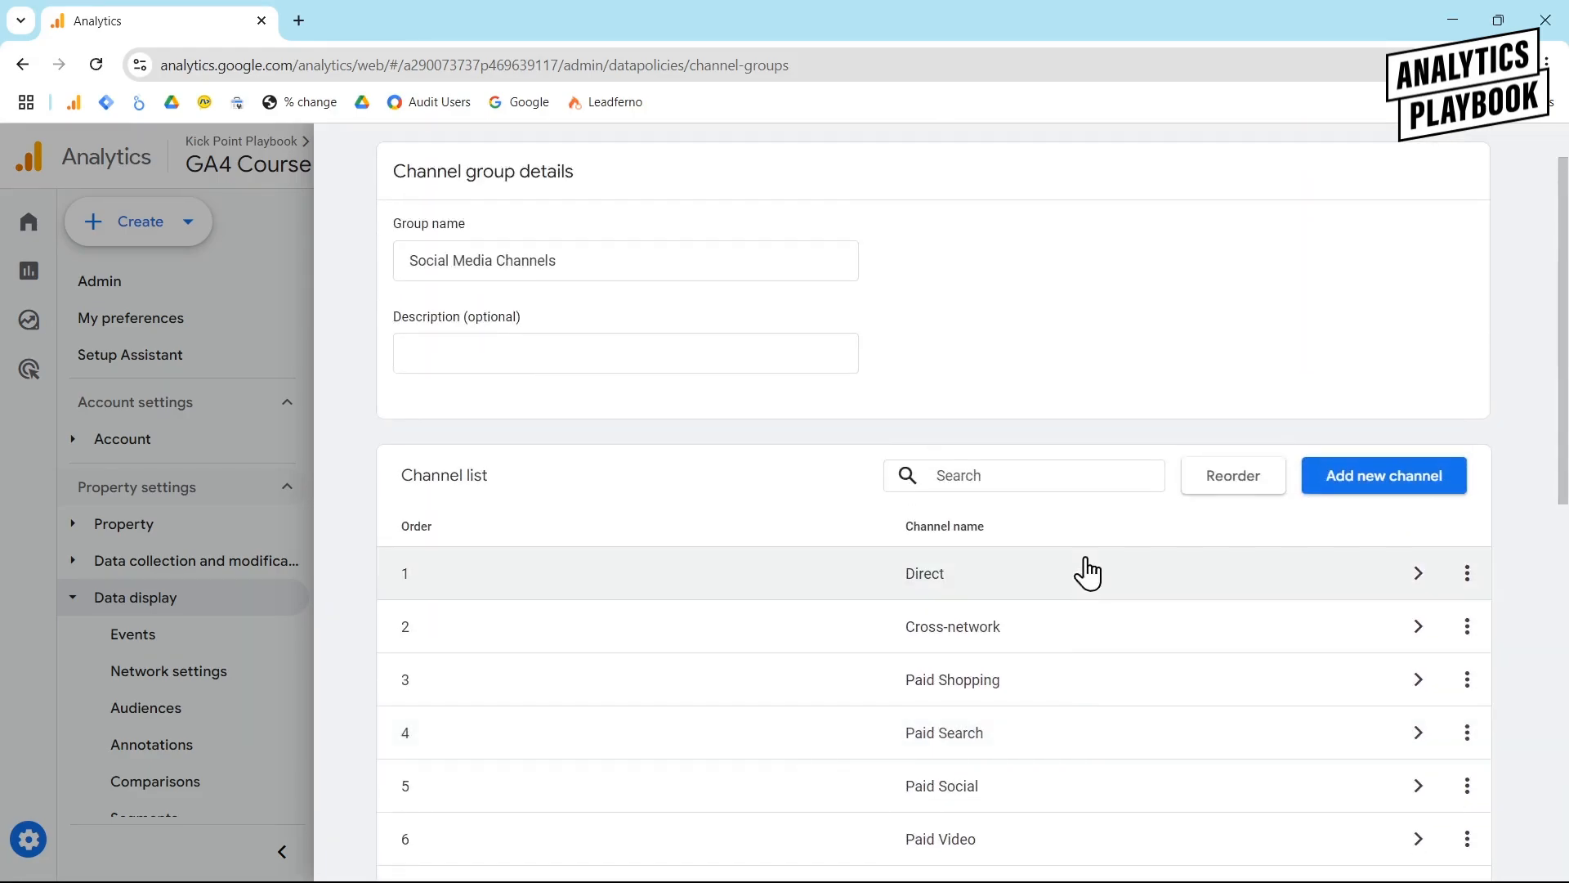
left_click(1492, 157)
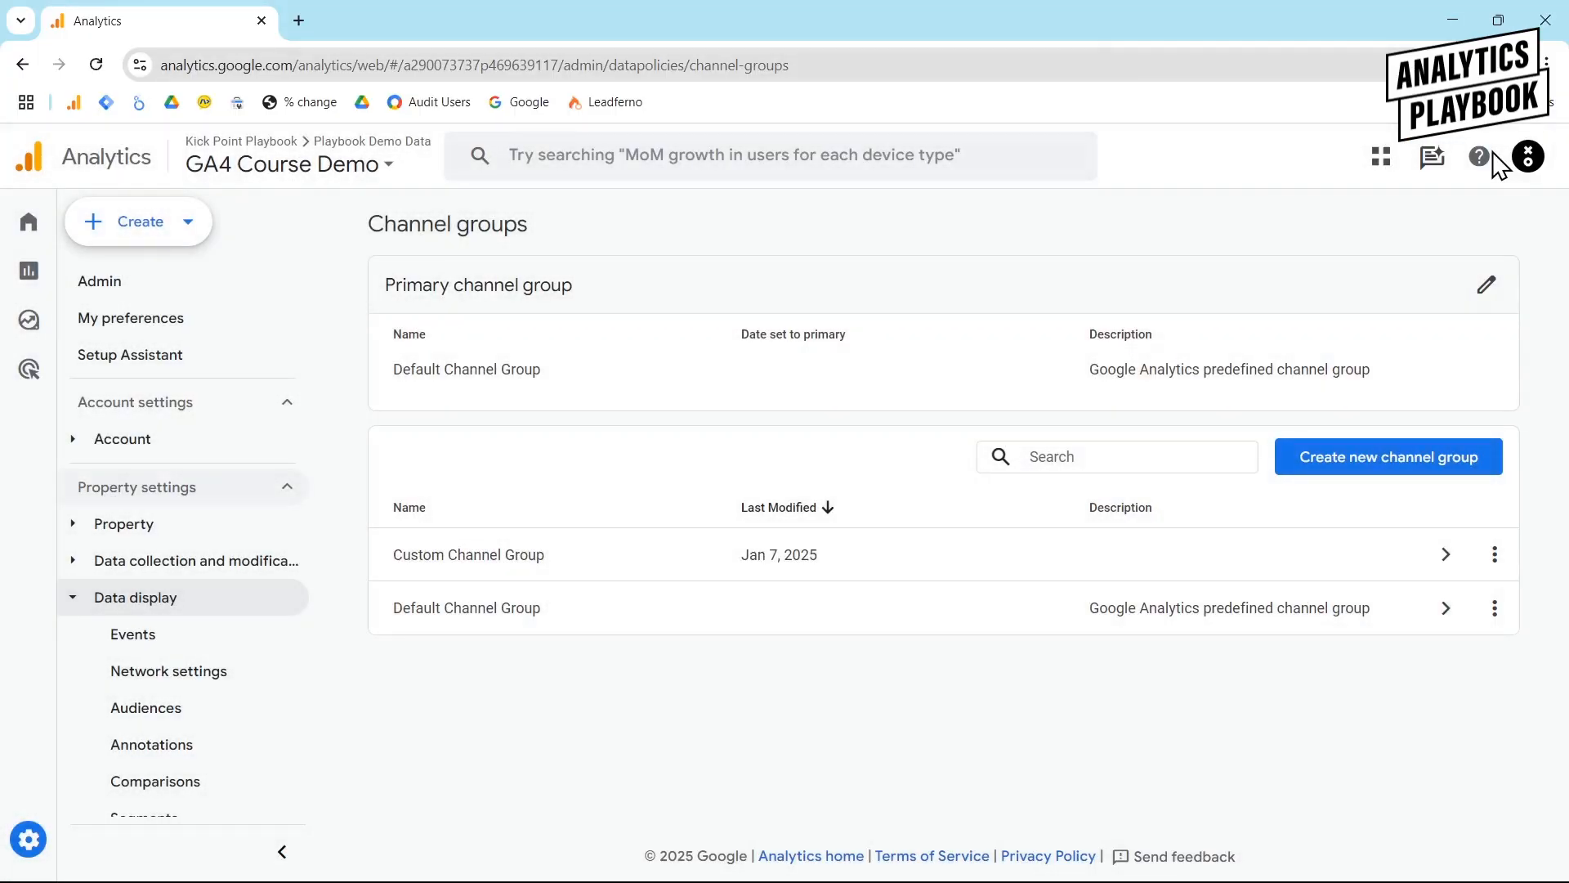
Step: Open the Traffic acquisition report and set its table's primary dimension to Session Social Media Channels
left_click(36, 279)
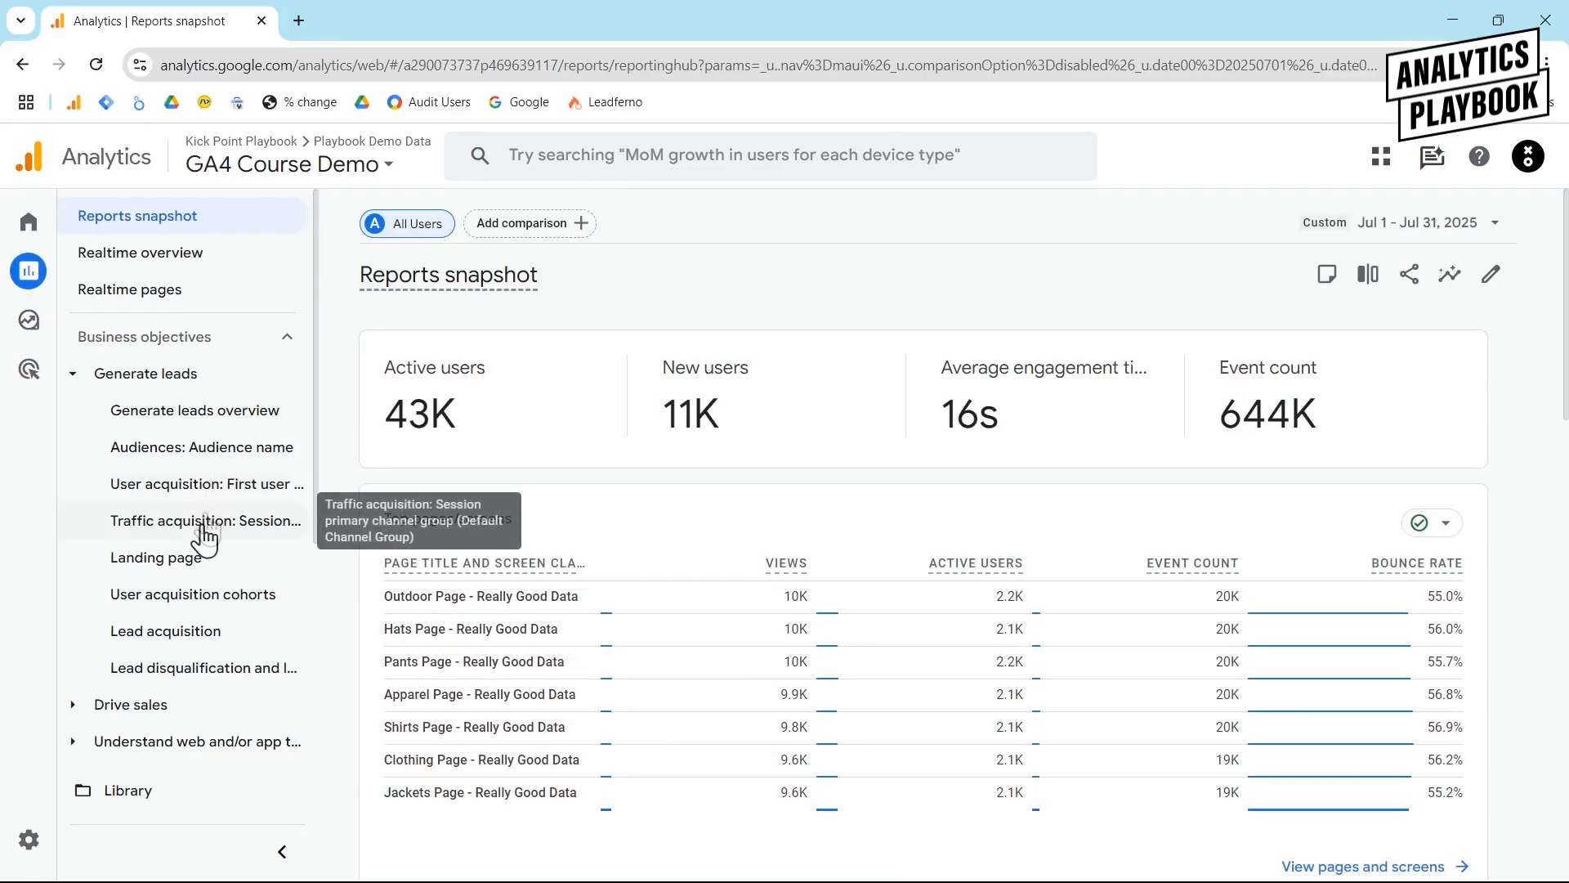
left_click(397, 523)
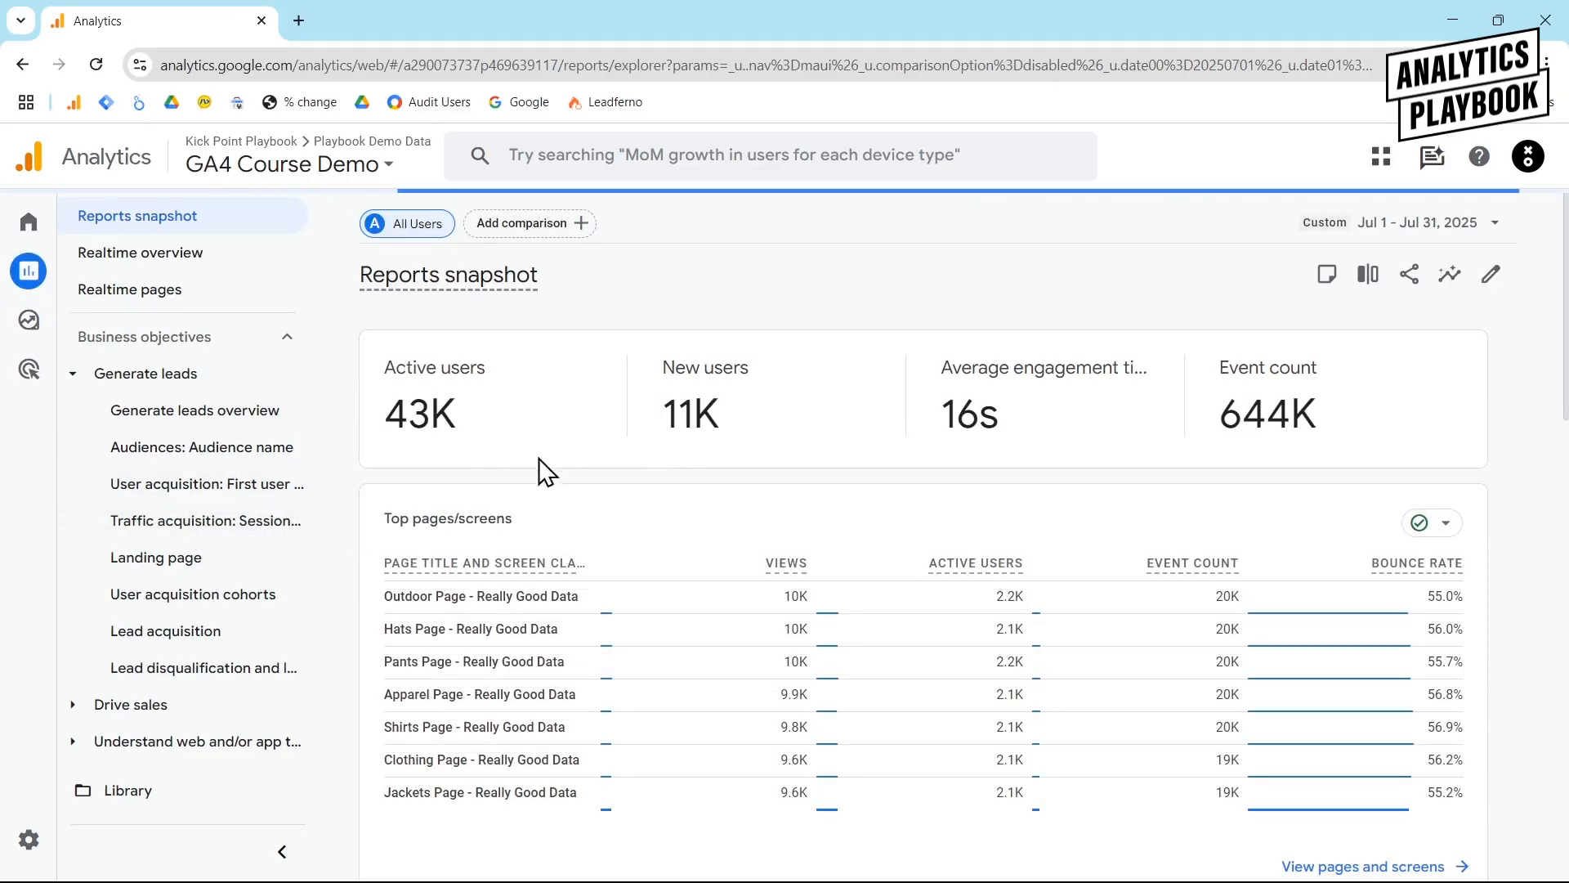
scroll(364, 484, "down", 6)
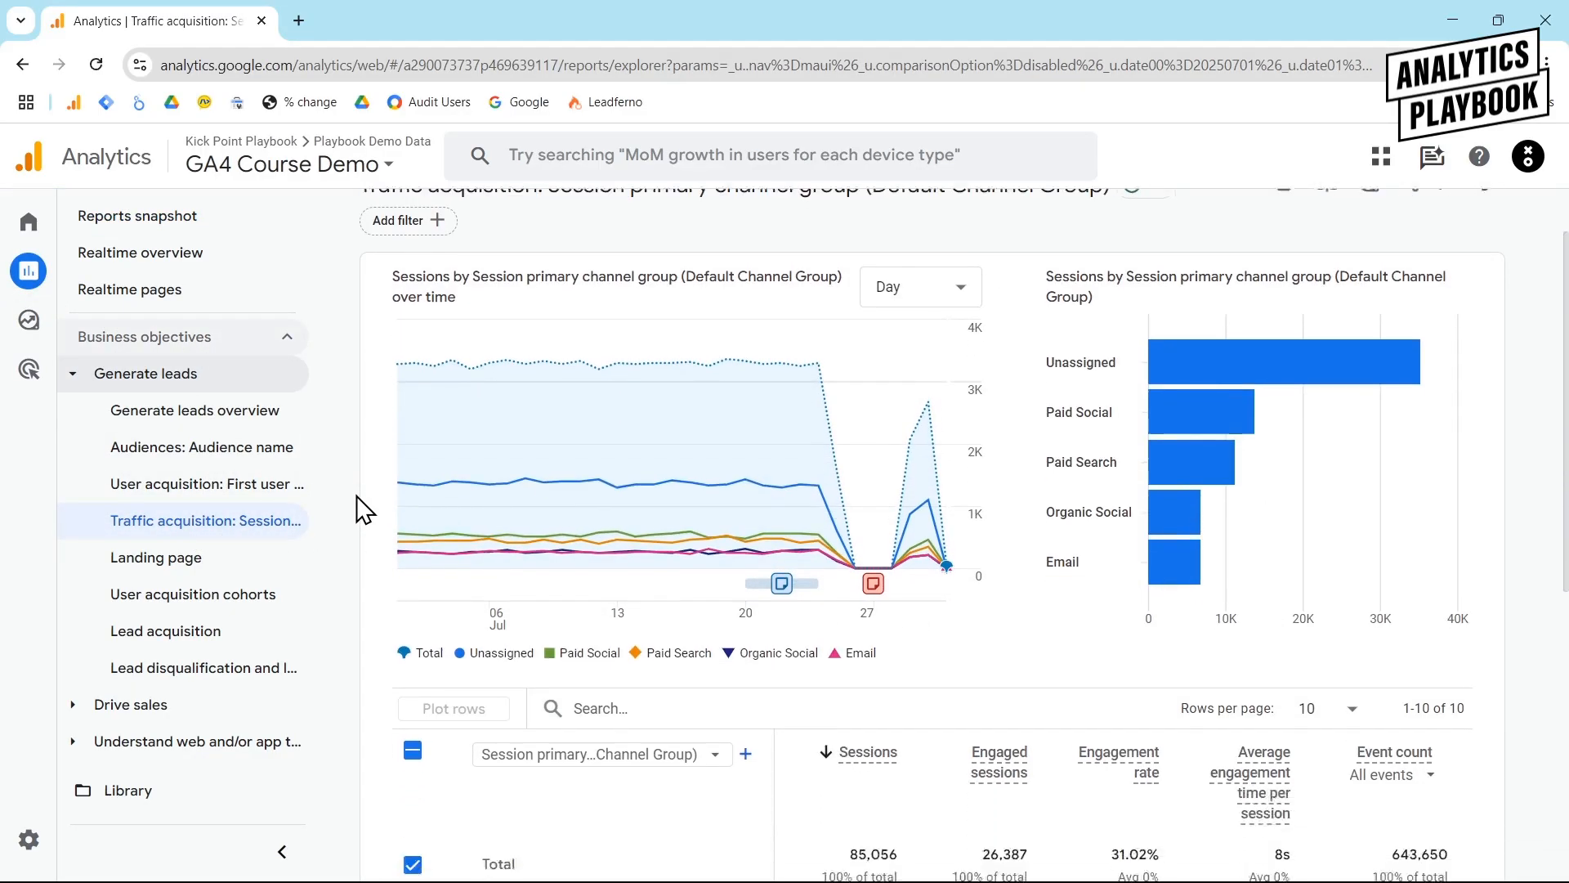
scroll(364, 503, "up", 3)
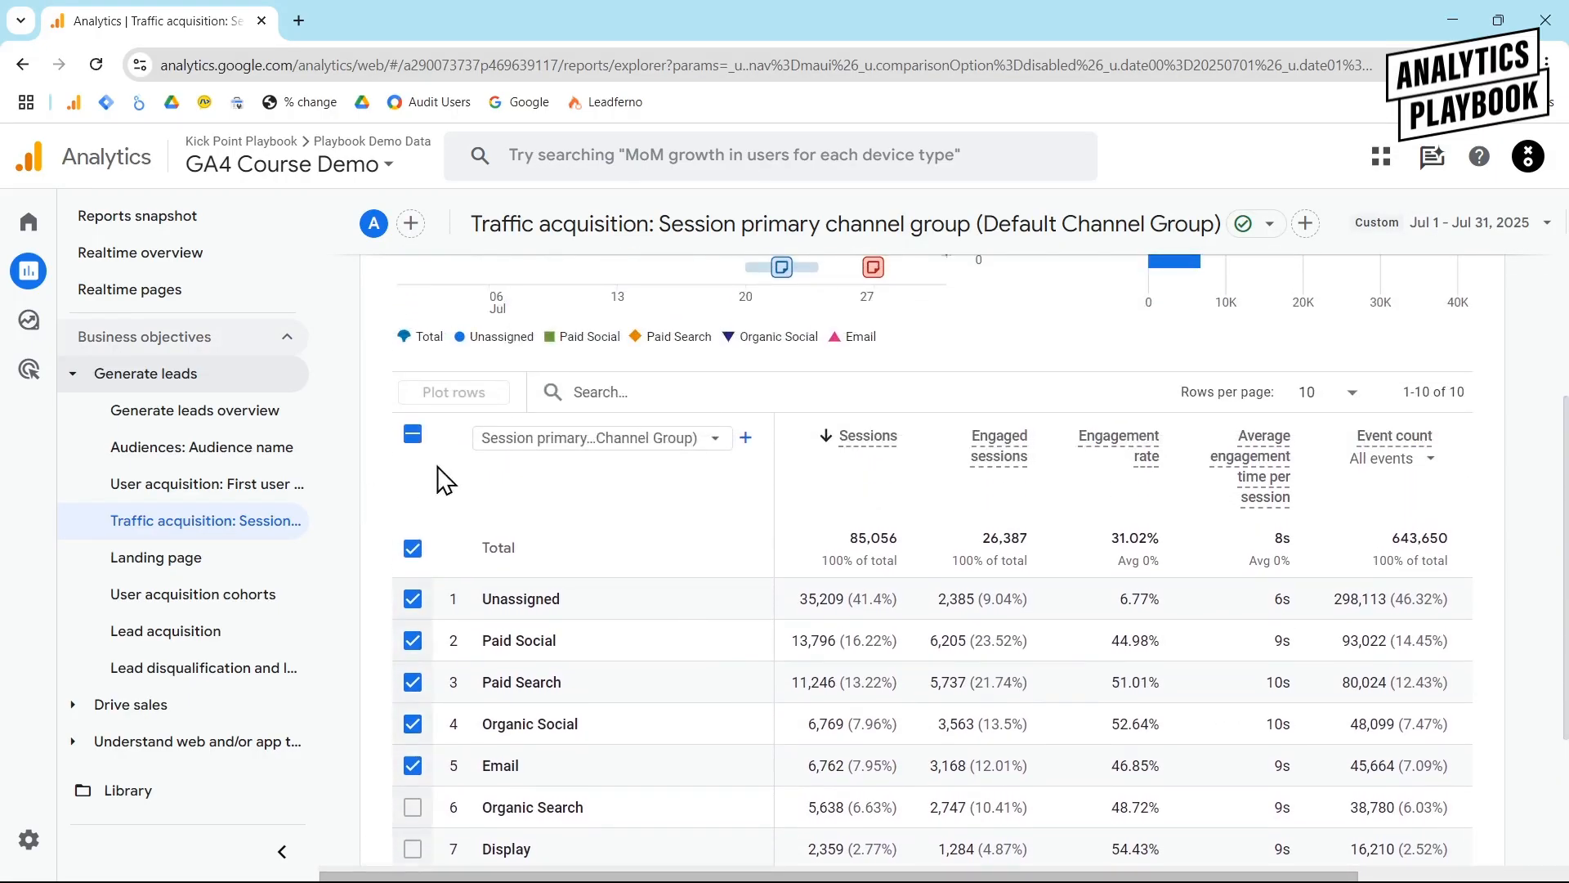
left_click(596, 442)
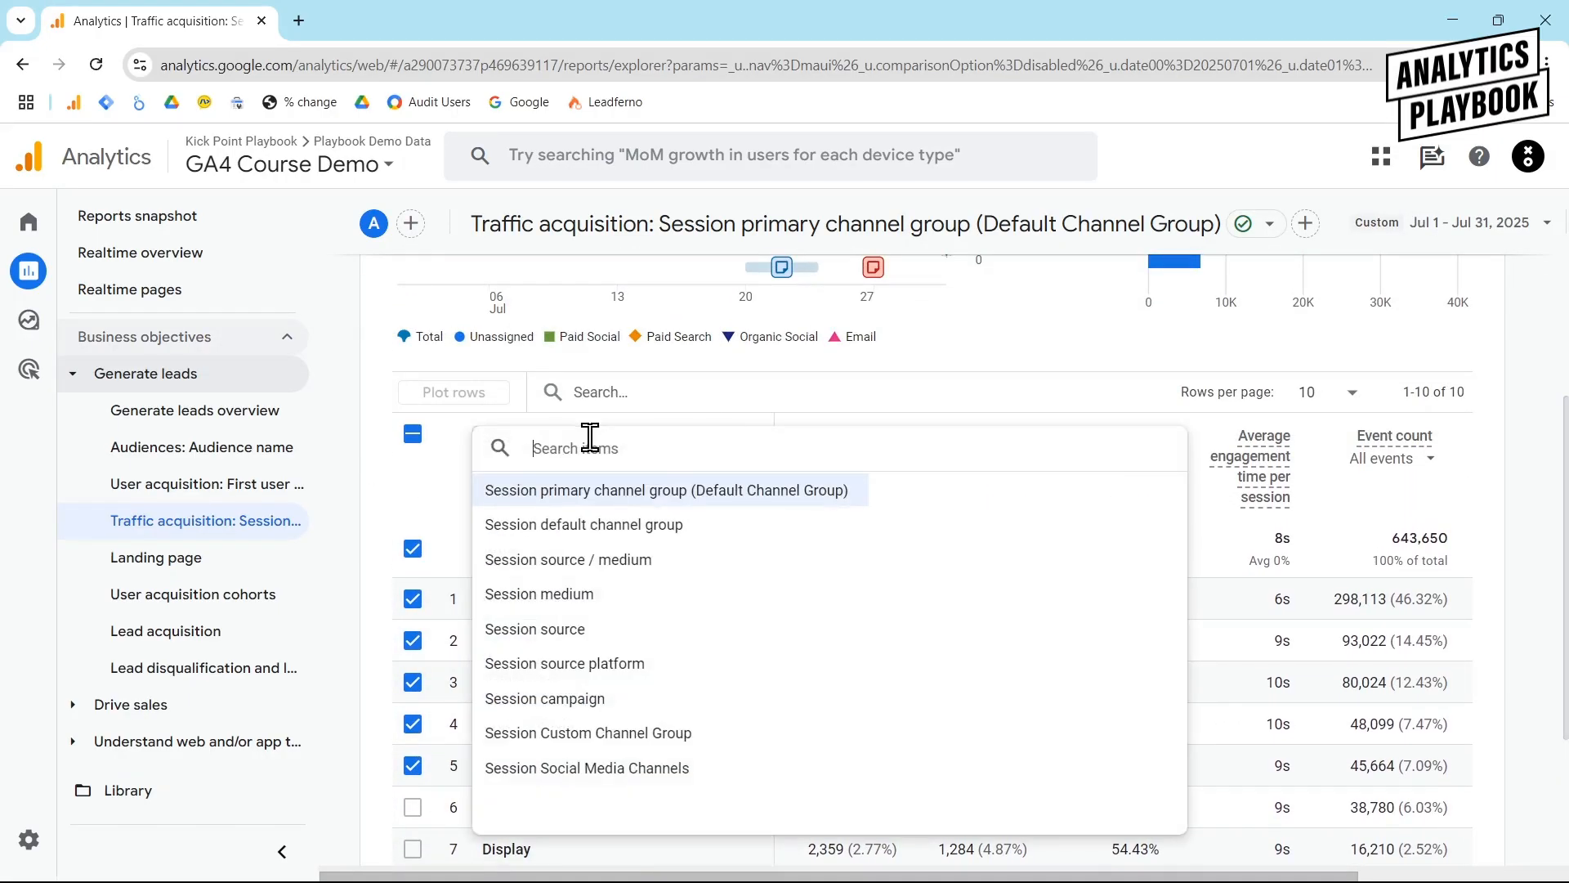
left_click(599, 776)
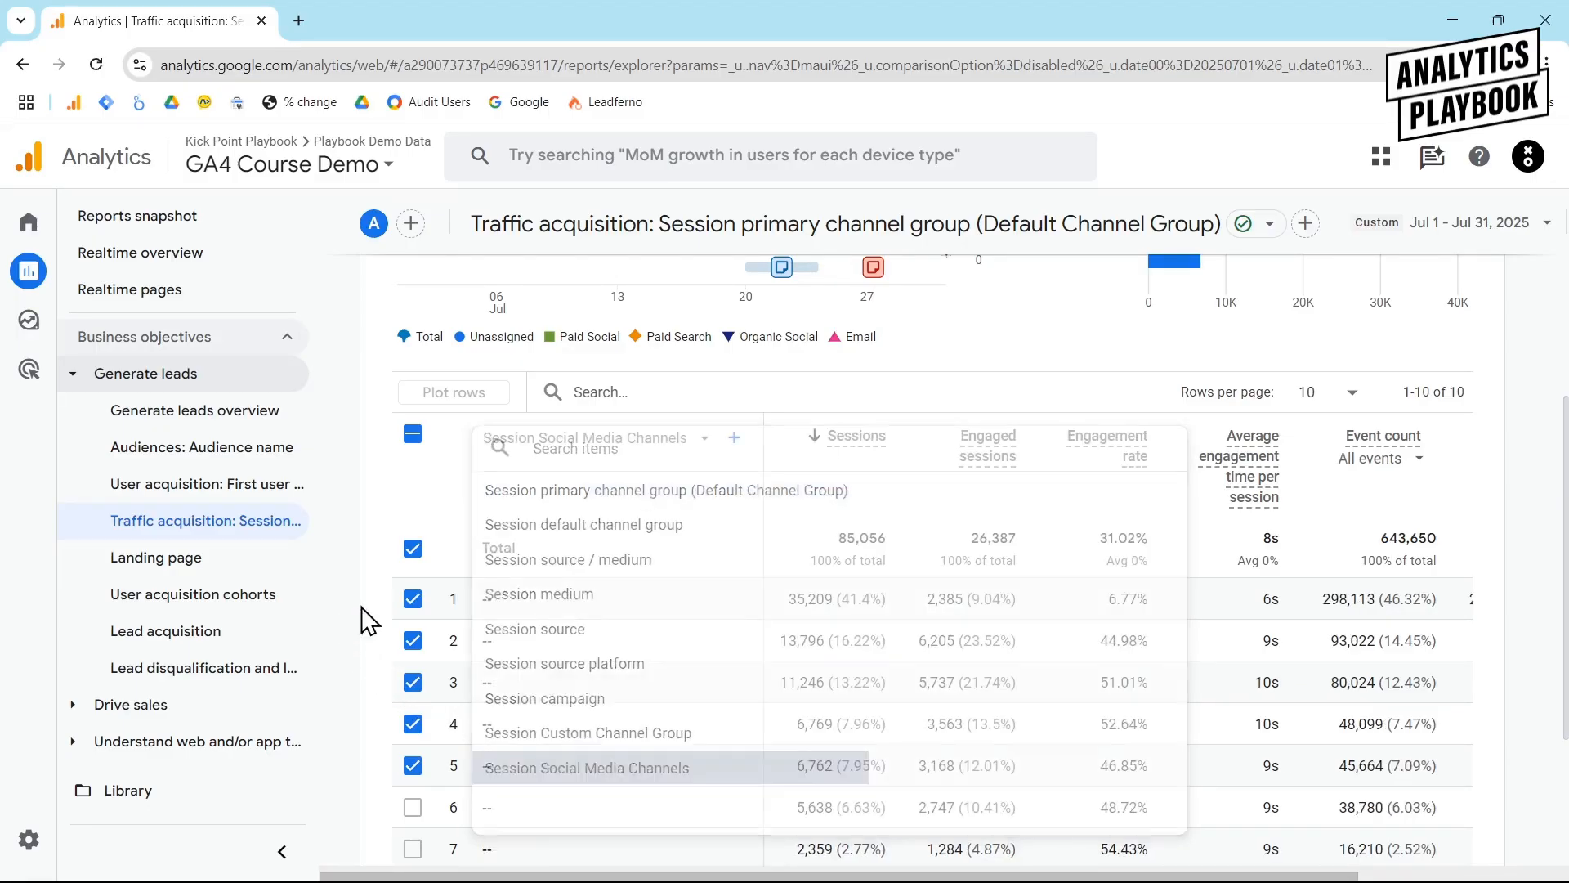
Step: Show 25 rows per page in the traffic table and examine the figures for the custom social channels
scroll(372, 621, "down", 2)
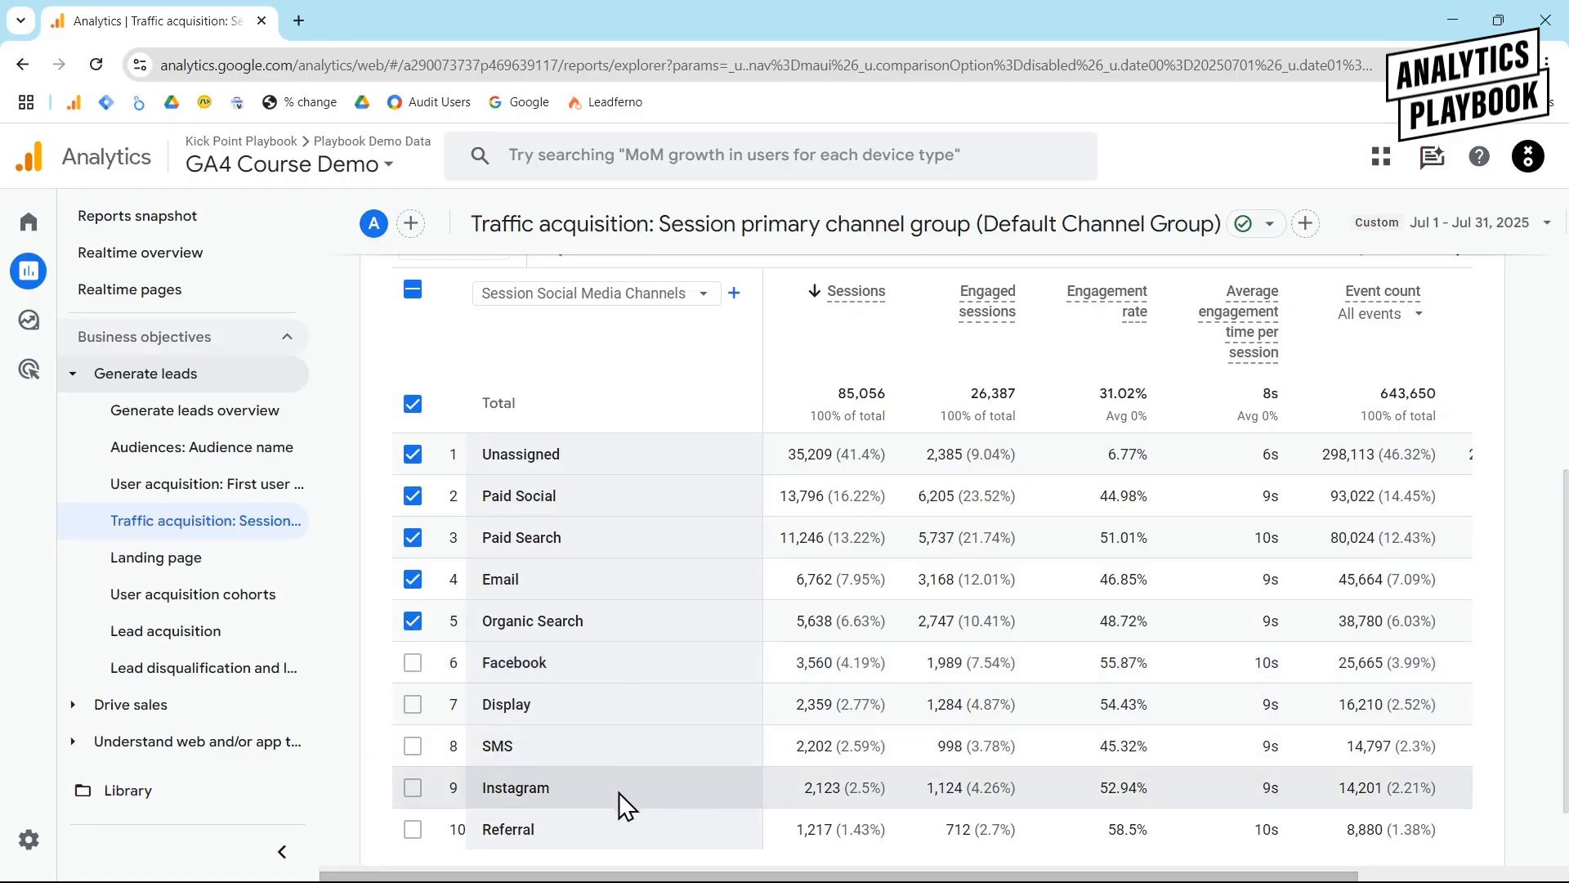
scroll(1185, 646, "up", 1)
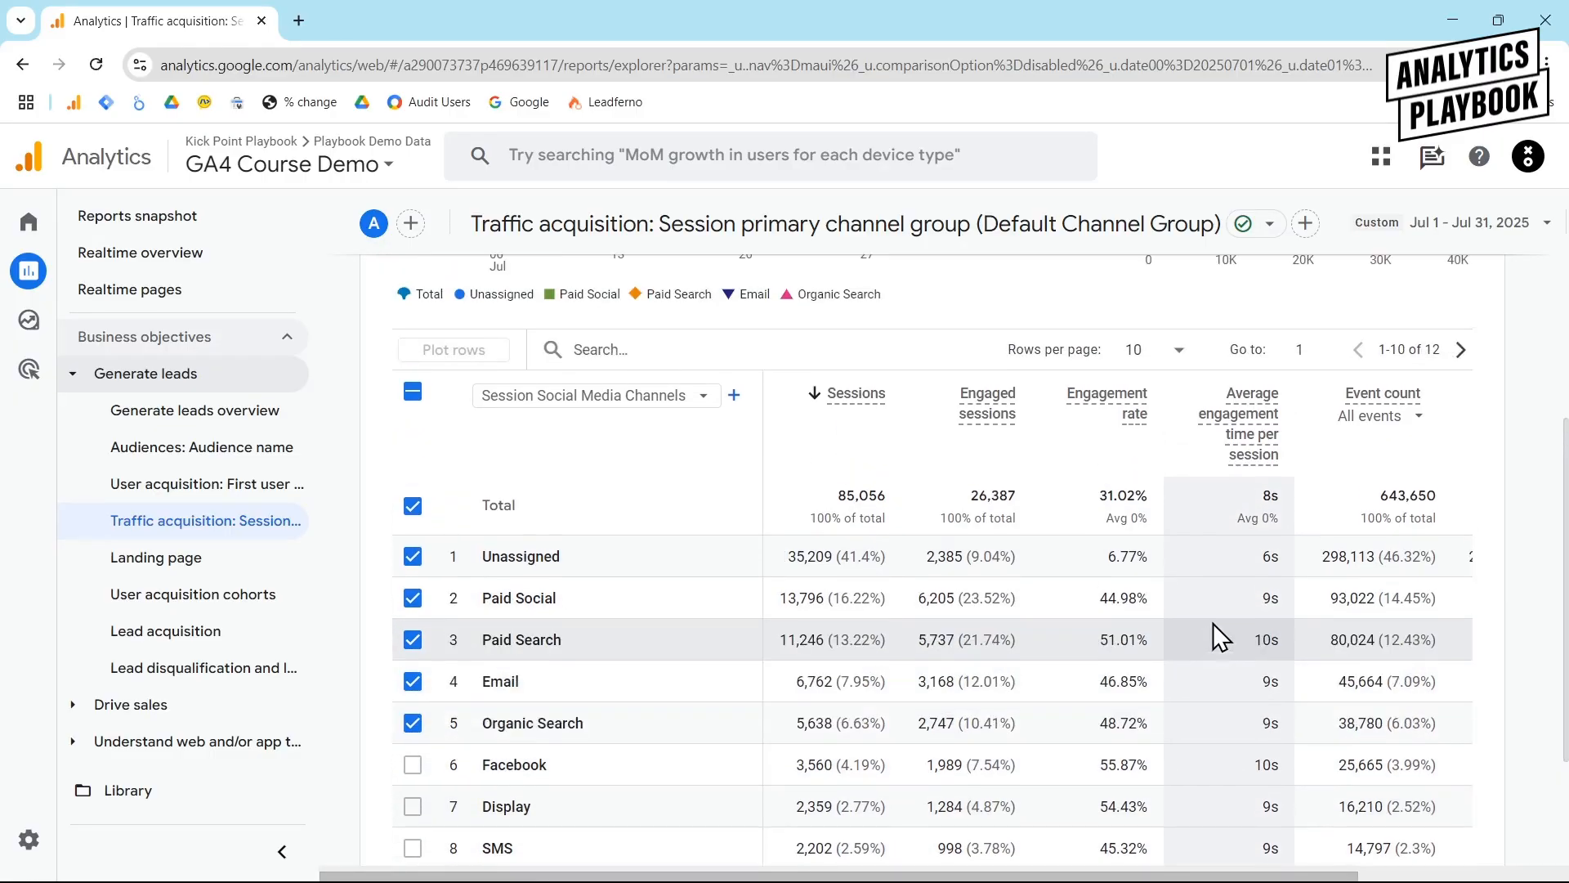
left_click(1185, 356)
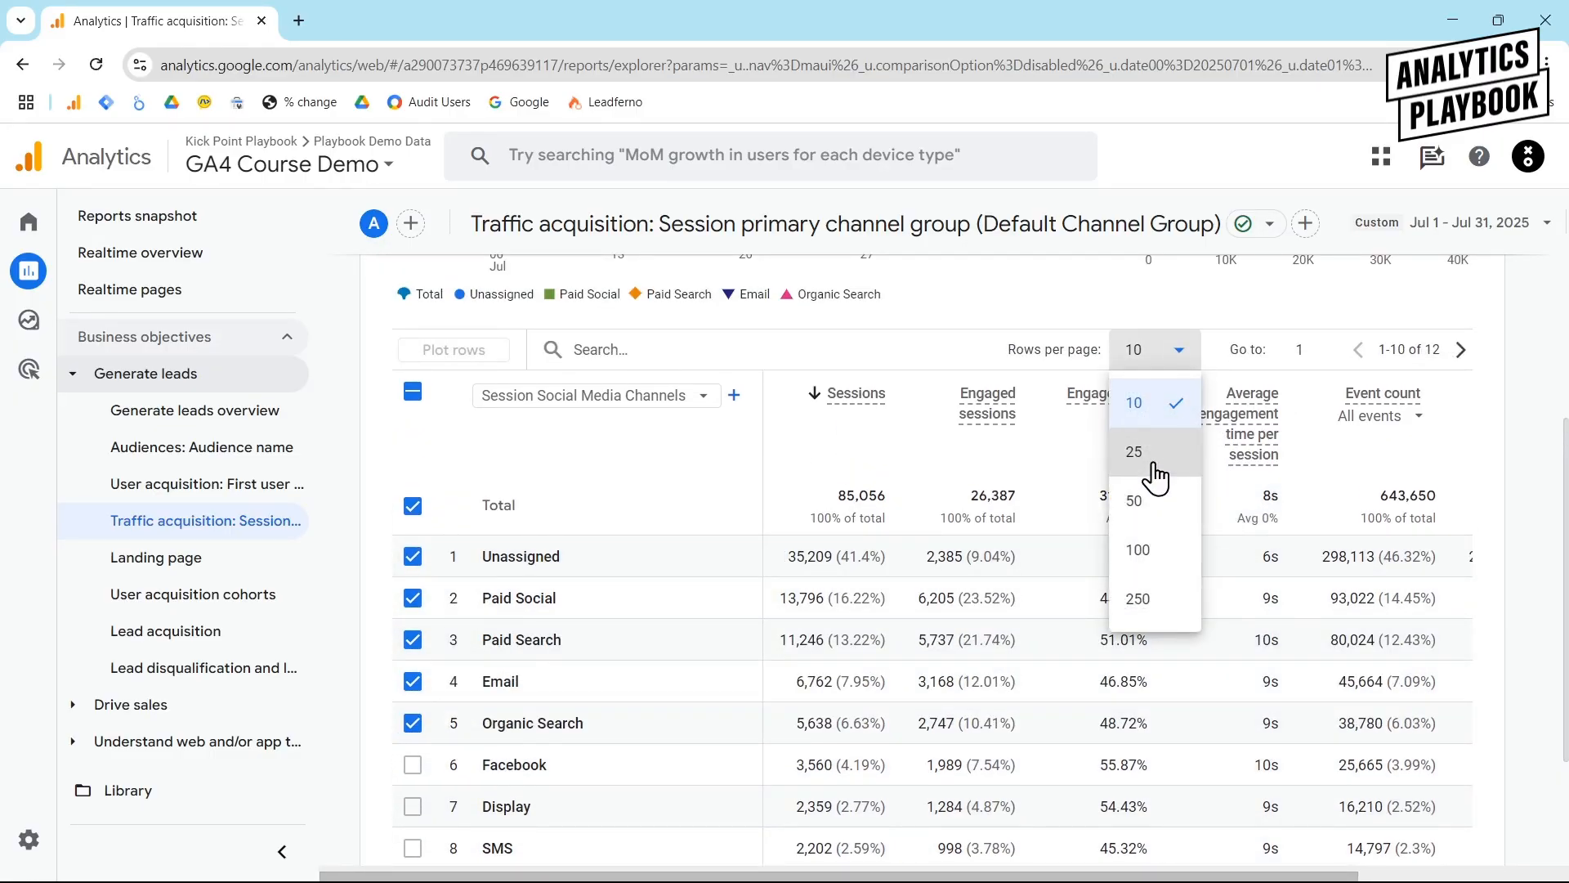
scroll(783, 641, "down", 3)
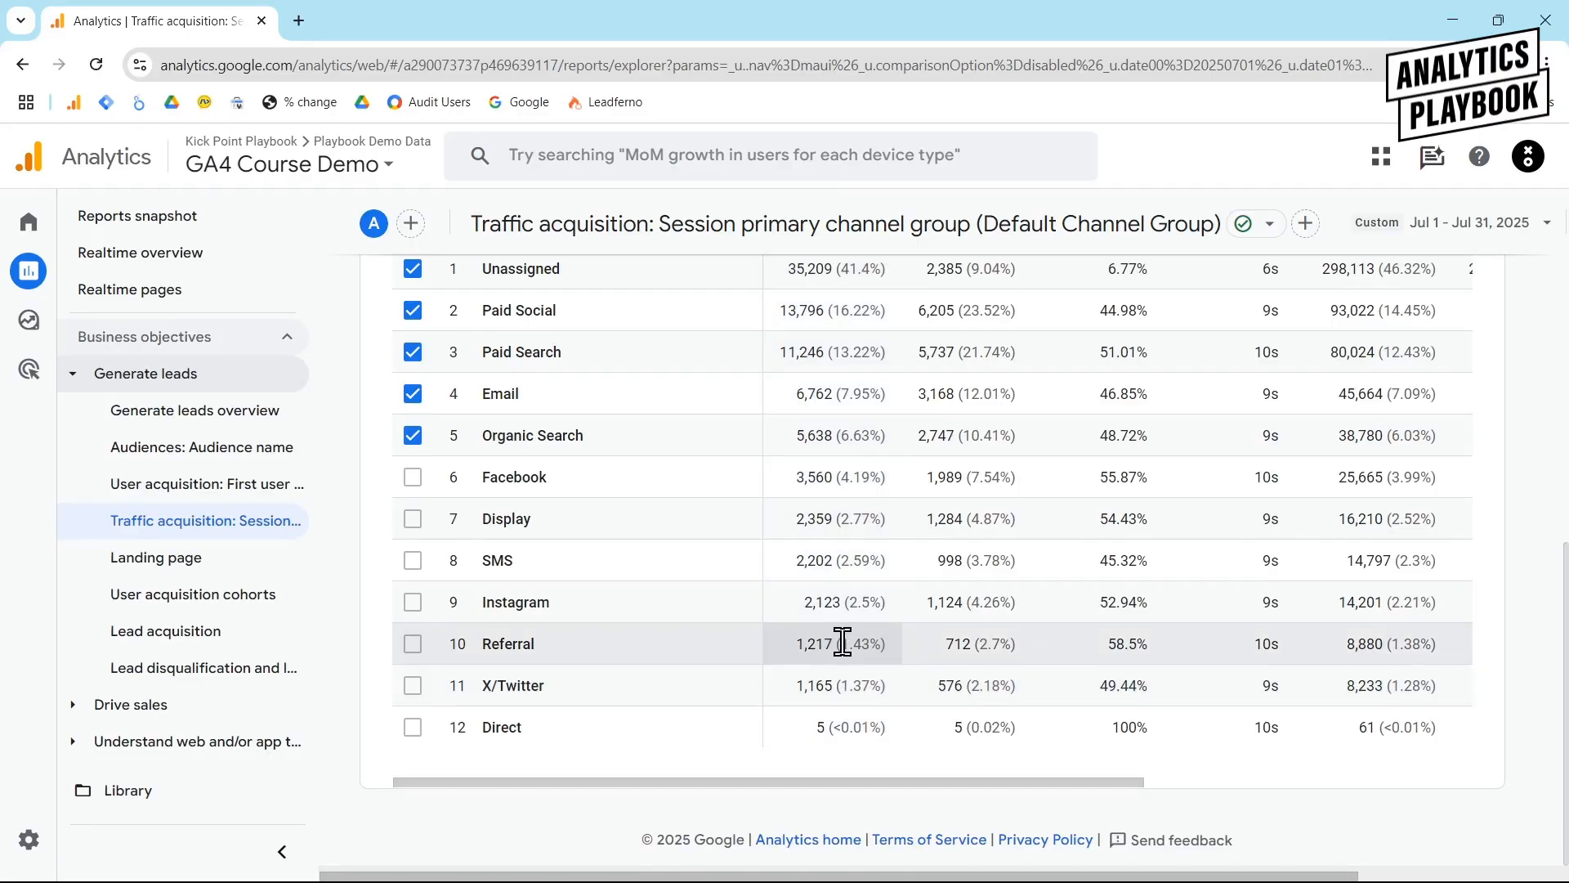
Step: Customize the report's dimensions: move Session Social Media Channels to the first place, set it as default and apply
scroll(842, 642, "up", 8)
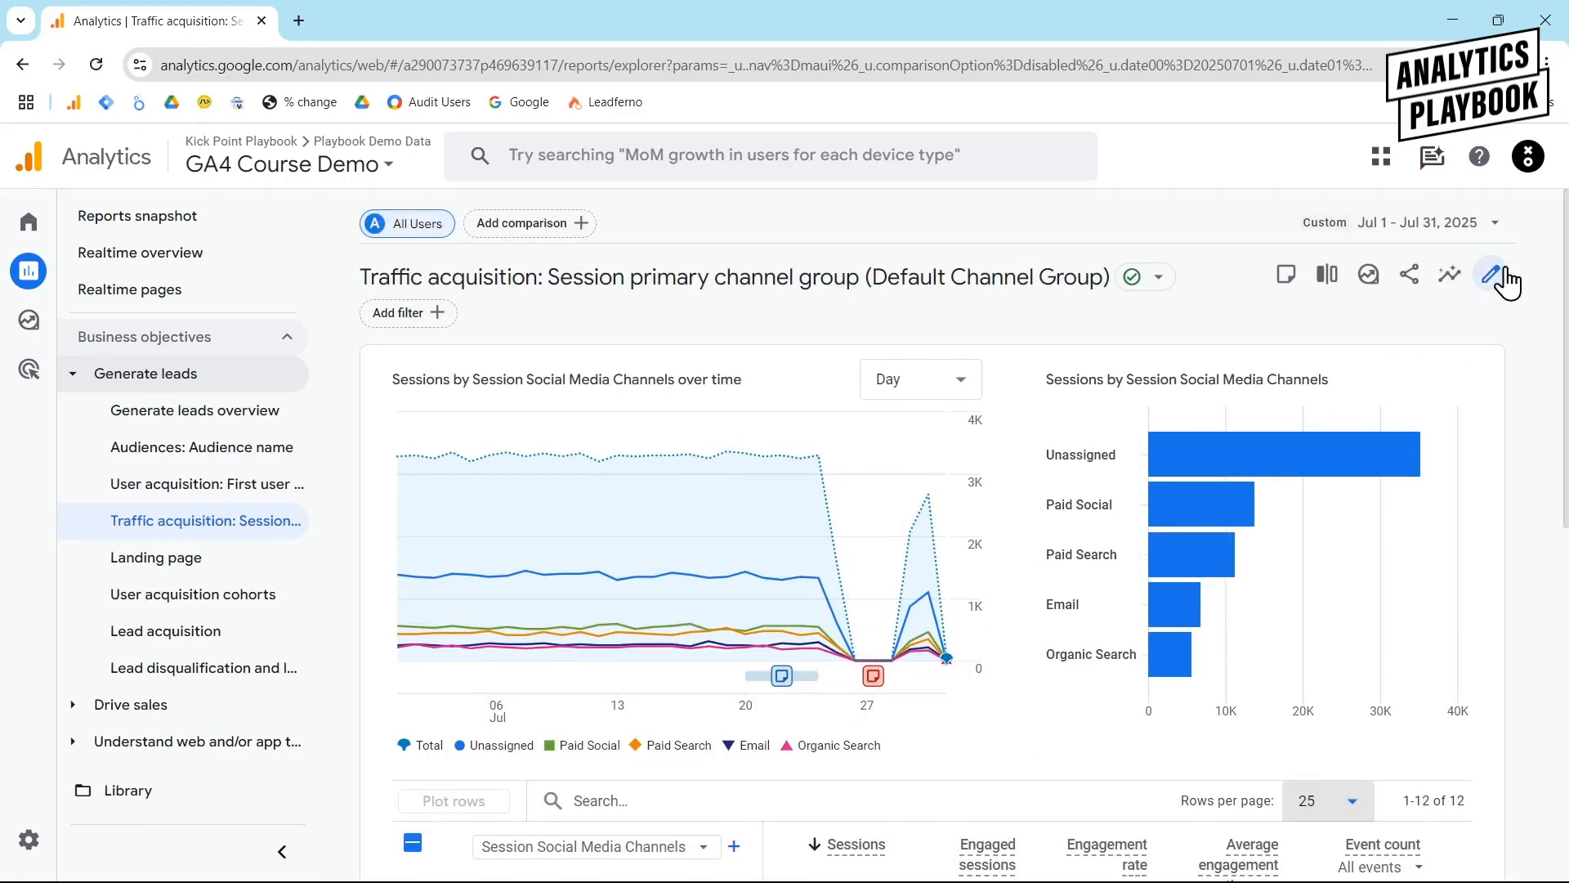
left_click(1481, 283)
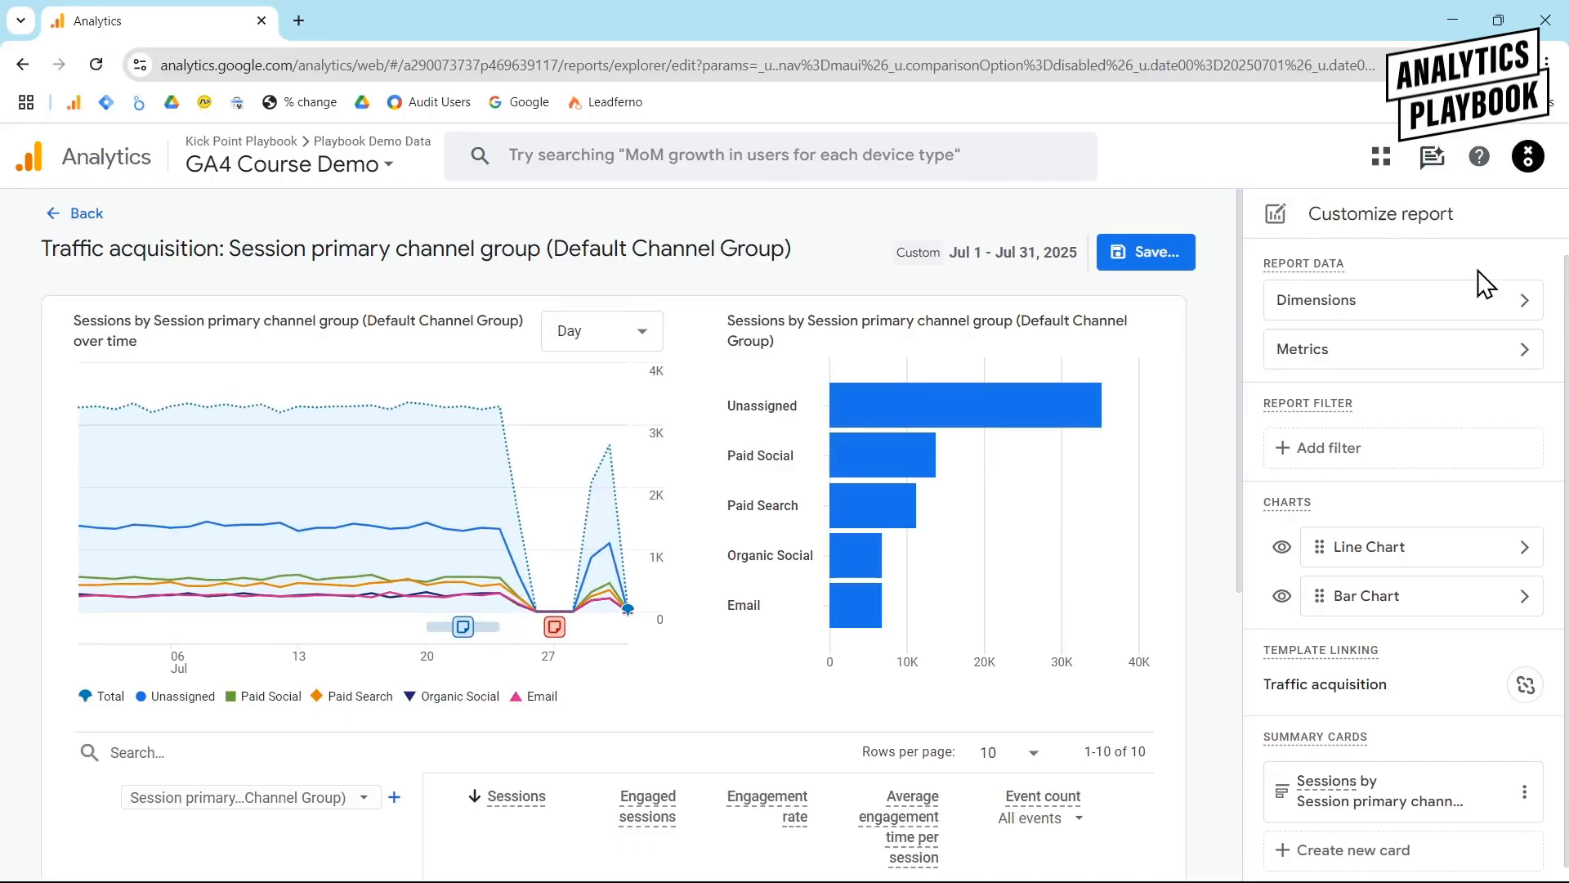
left_click(1445, 304)
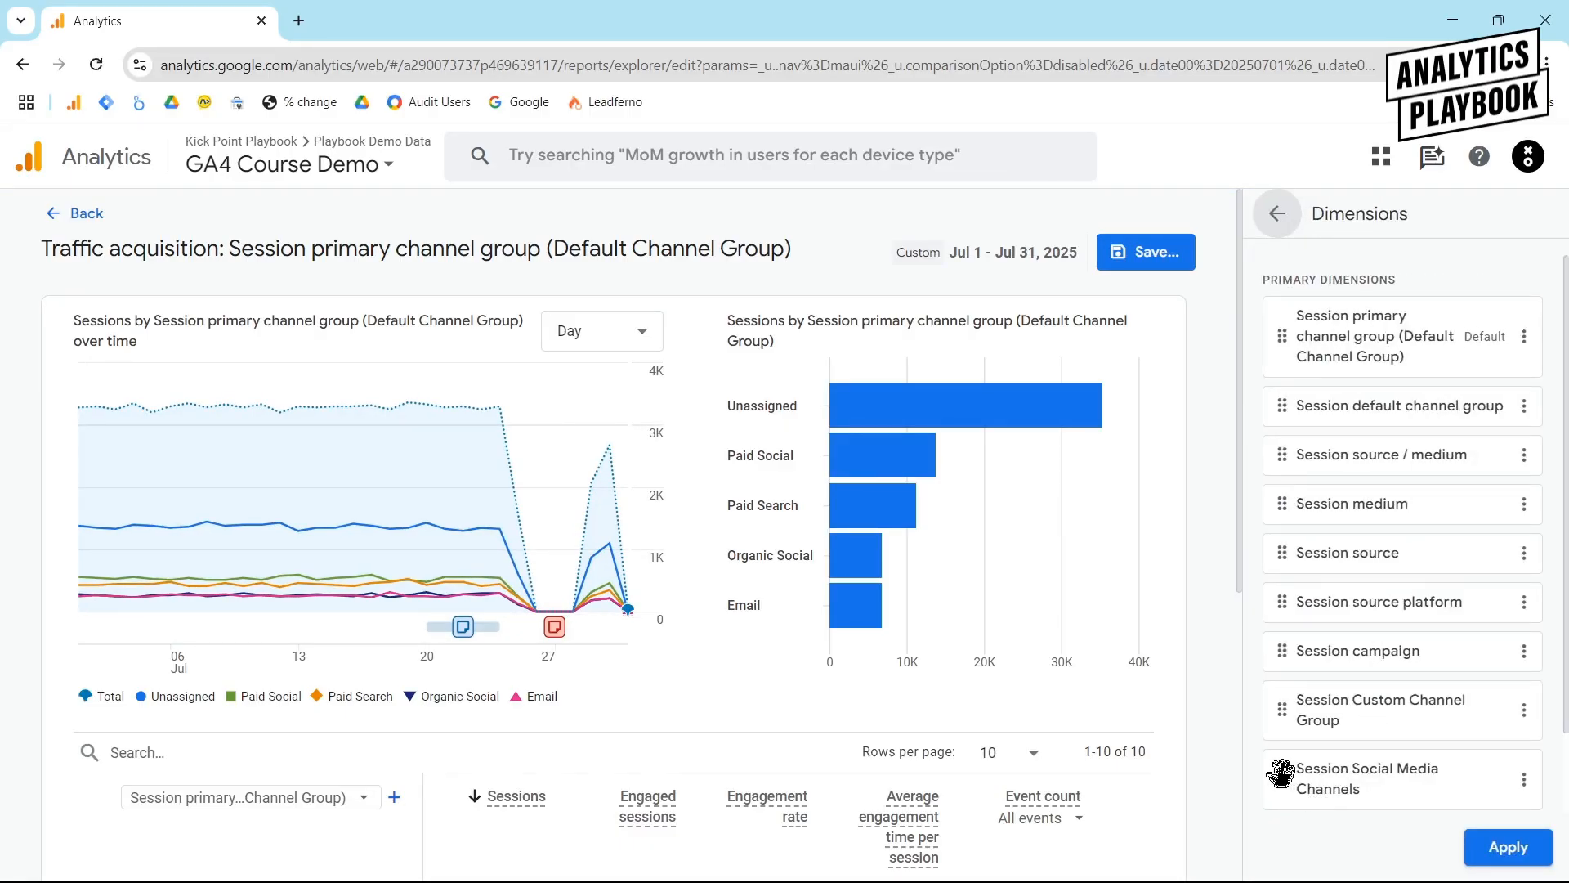
left_click_drag(1281, 773, 1317, 316)
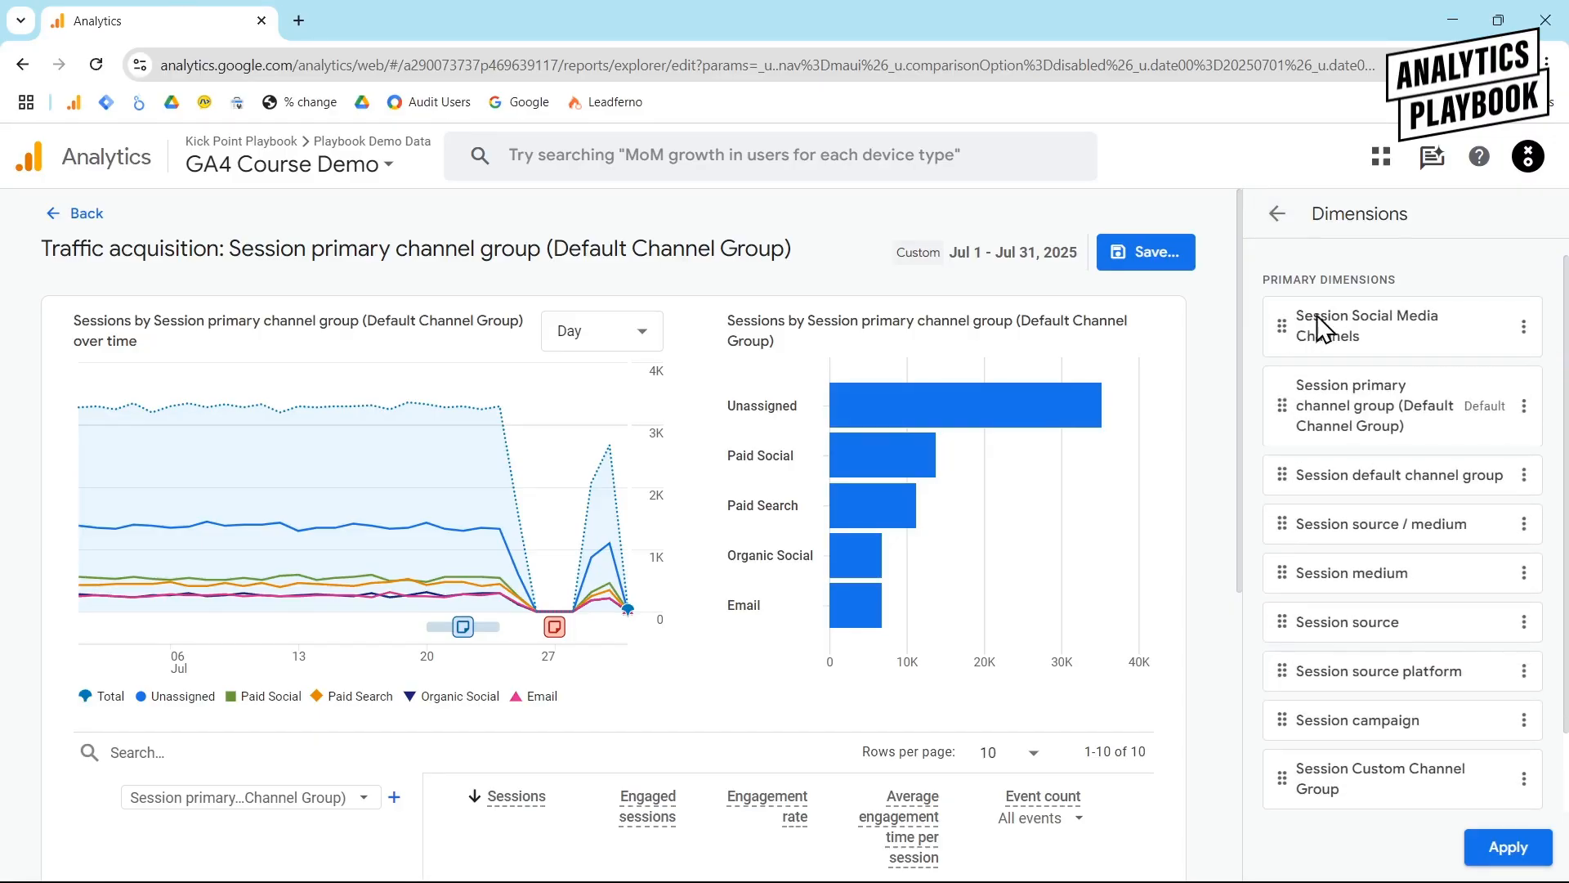
left_click(1524, 327)
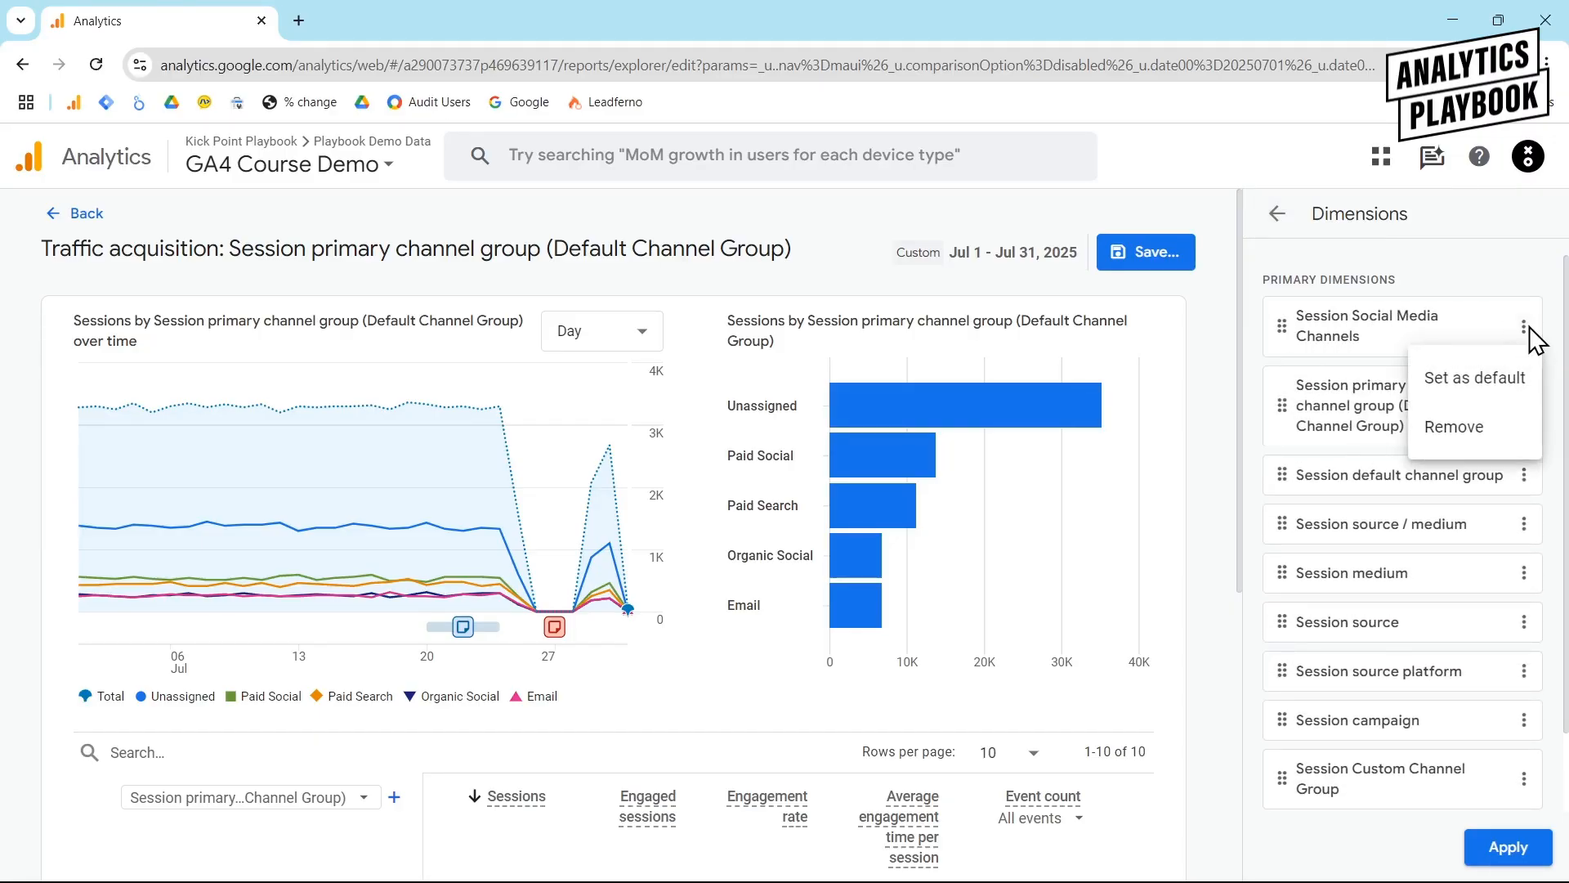
left_click(1511, 379)
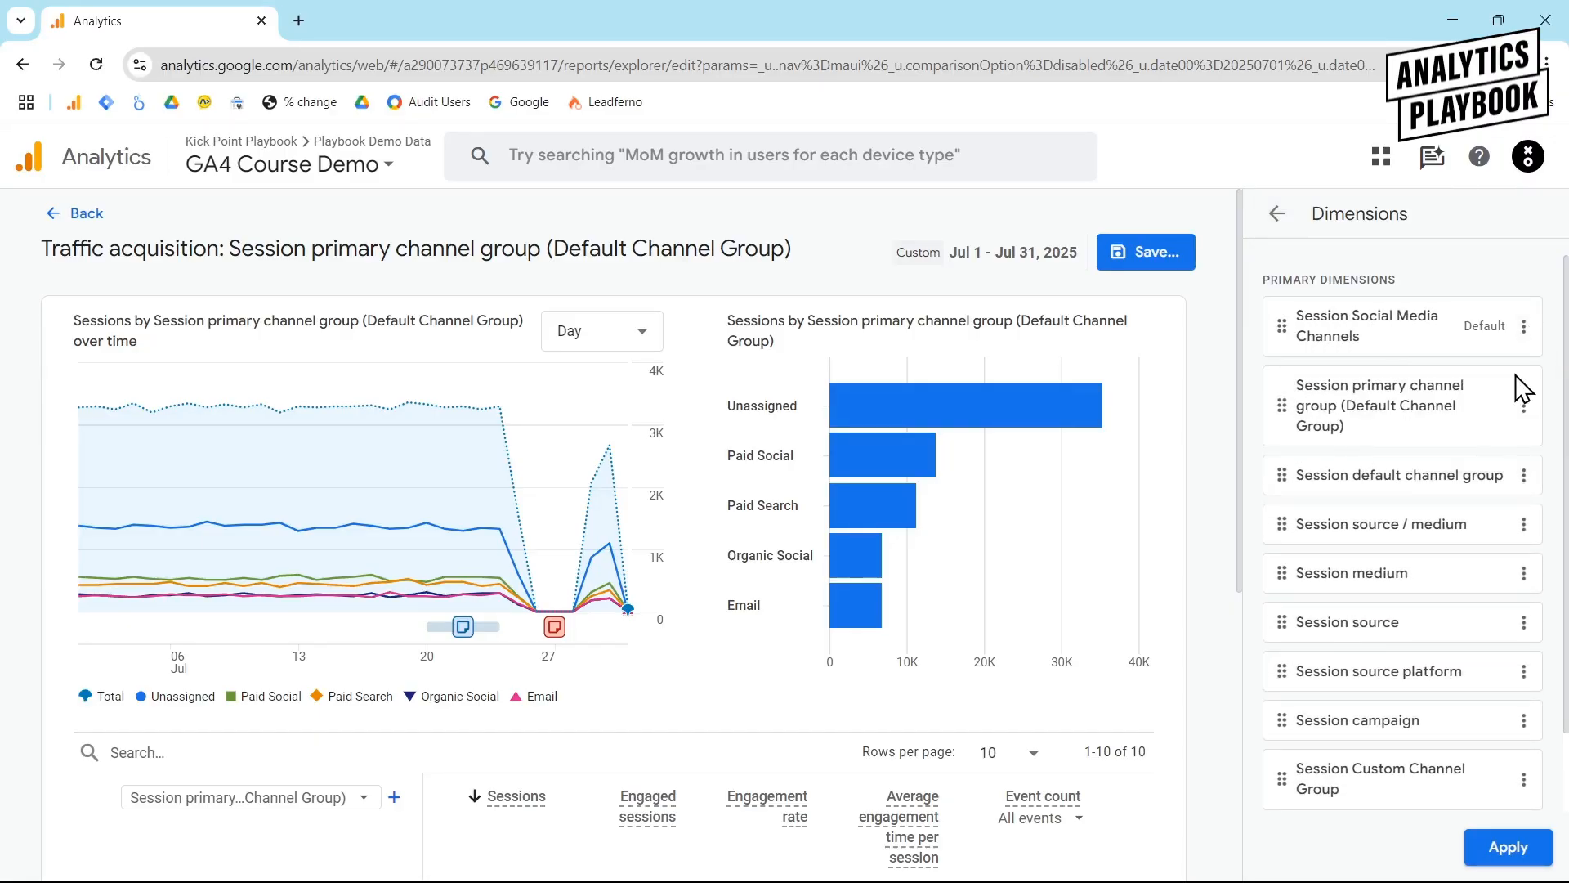
left_click(1504, 858)
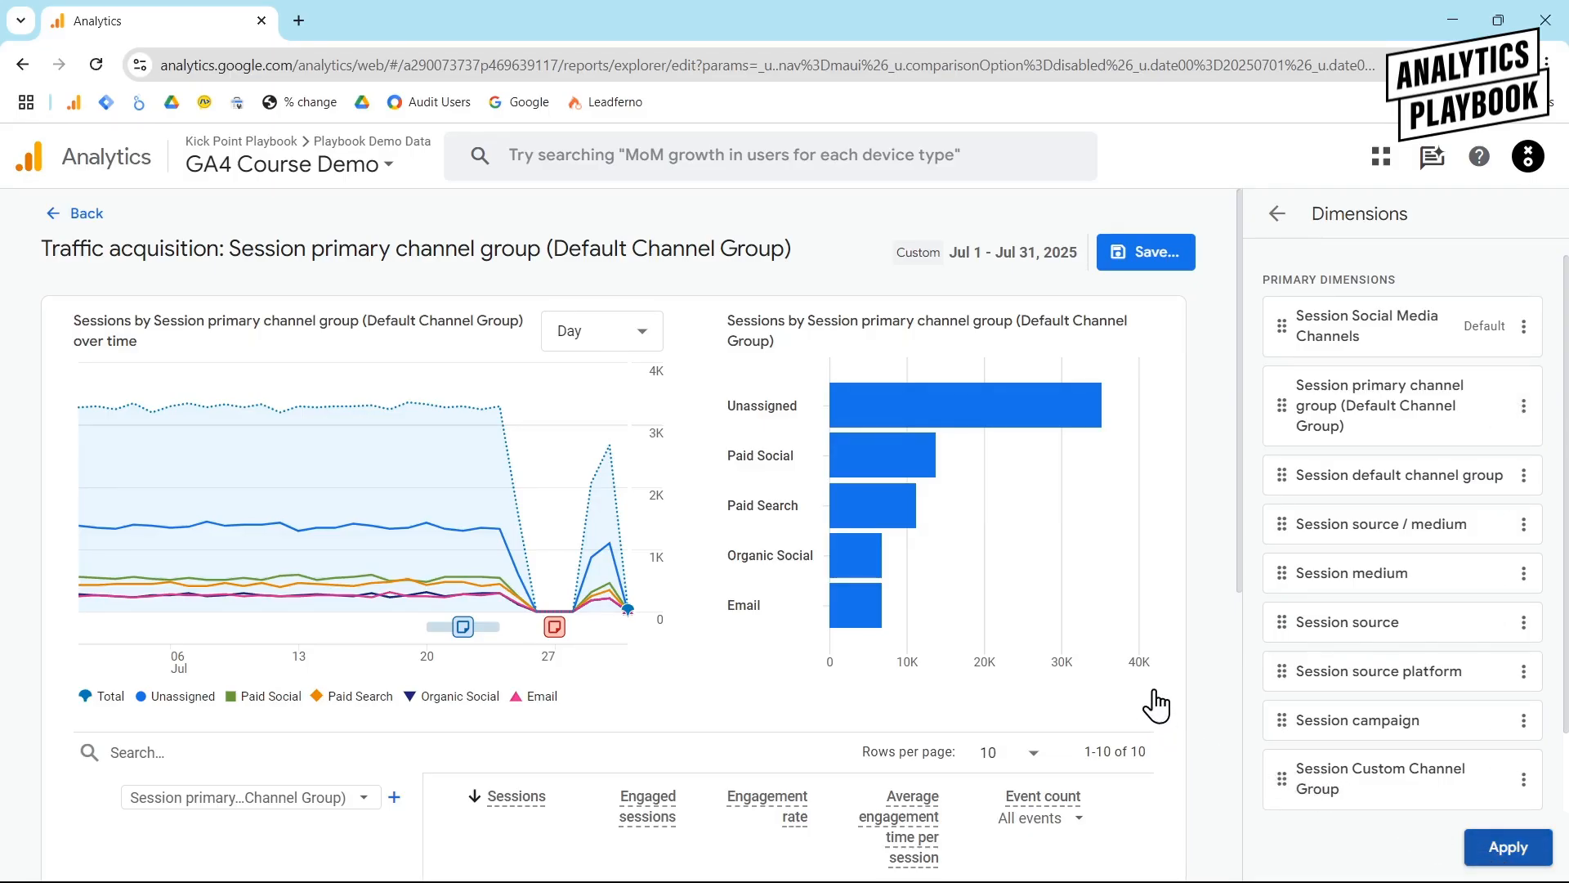
Step: Save the changes to the current Traffic acquisition report
left_click(1146, 260)
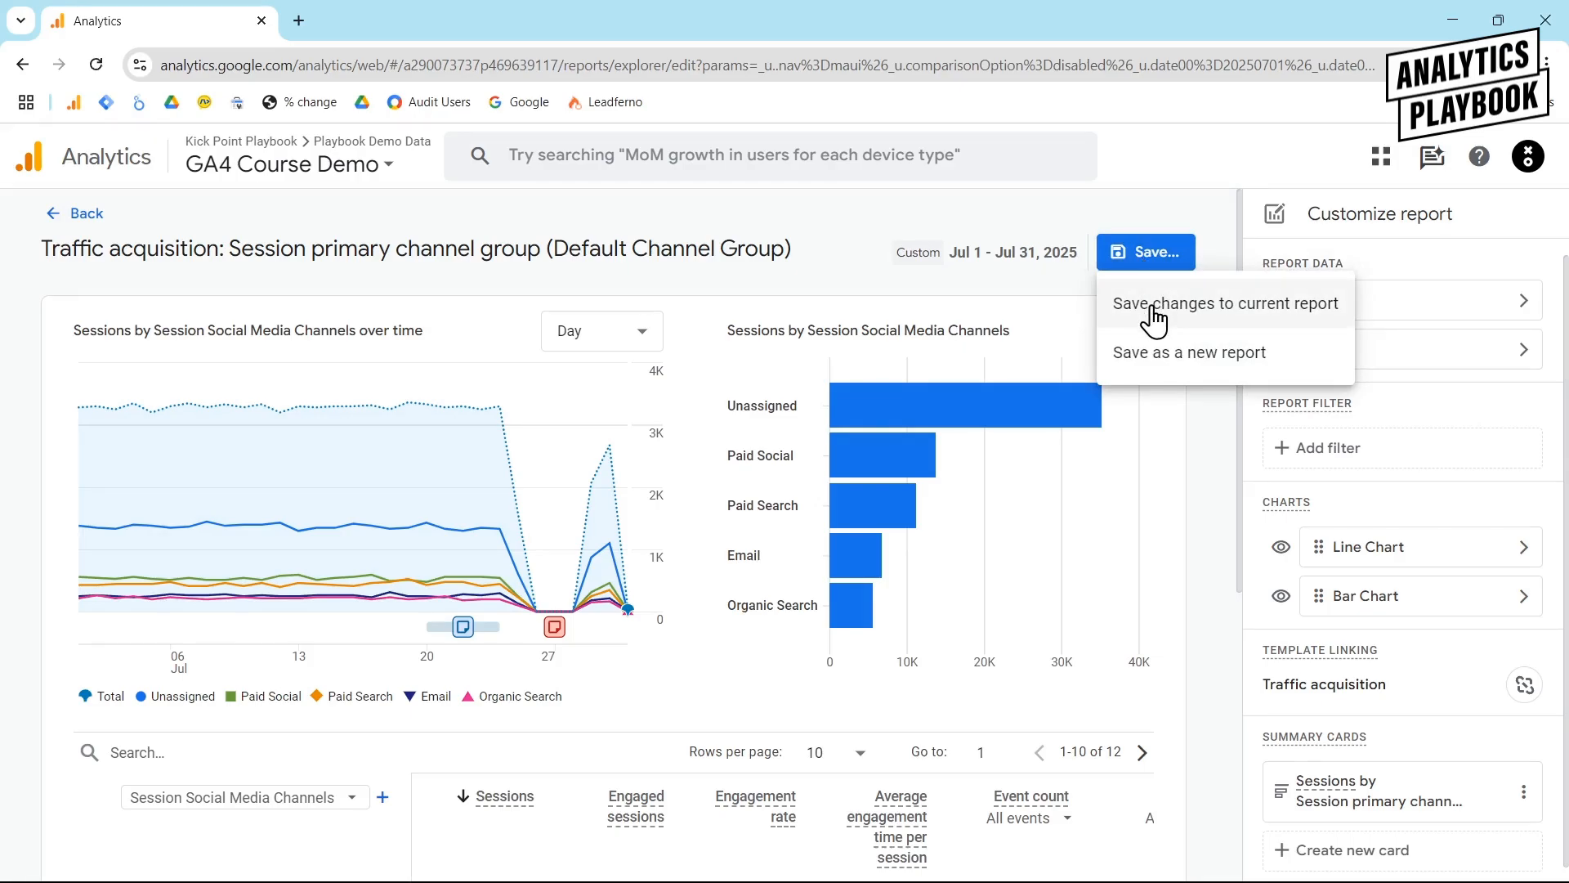
left_click(1155, 321)
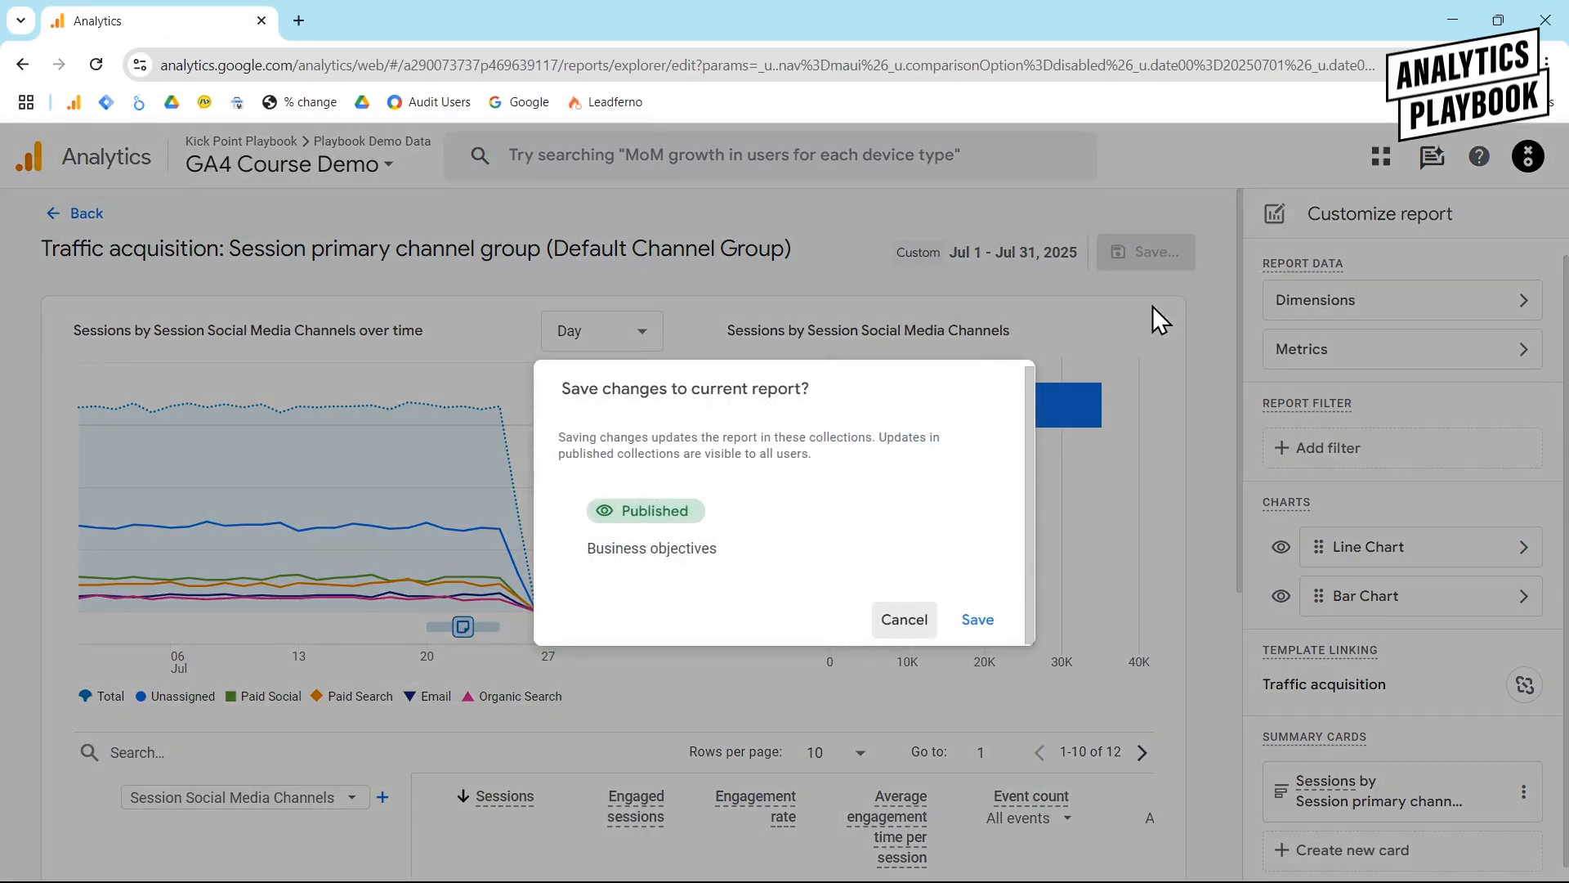
left_click(976, 621)
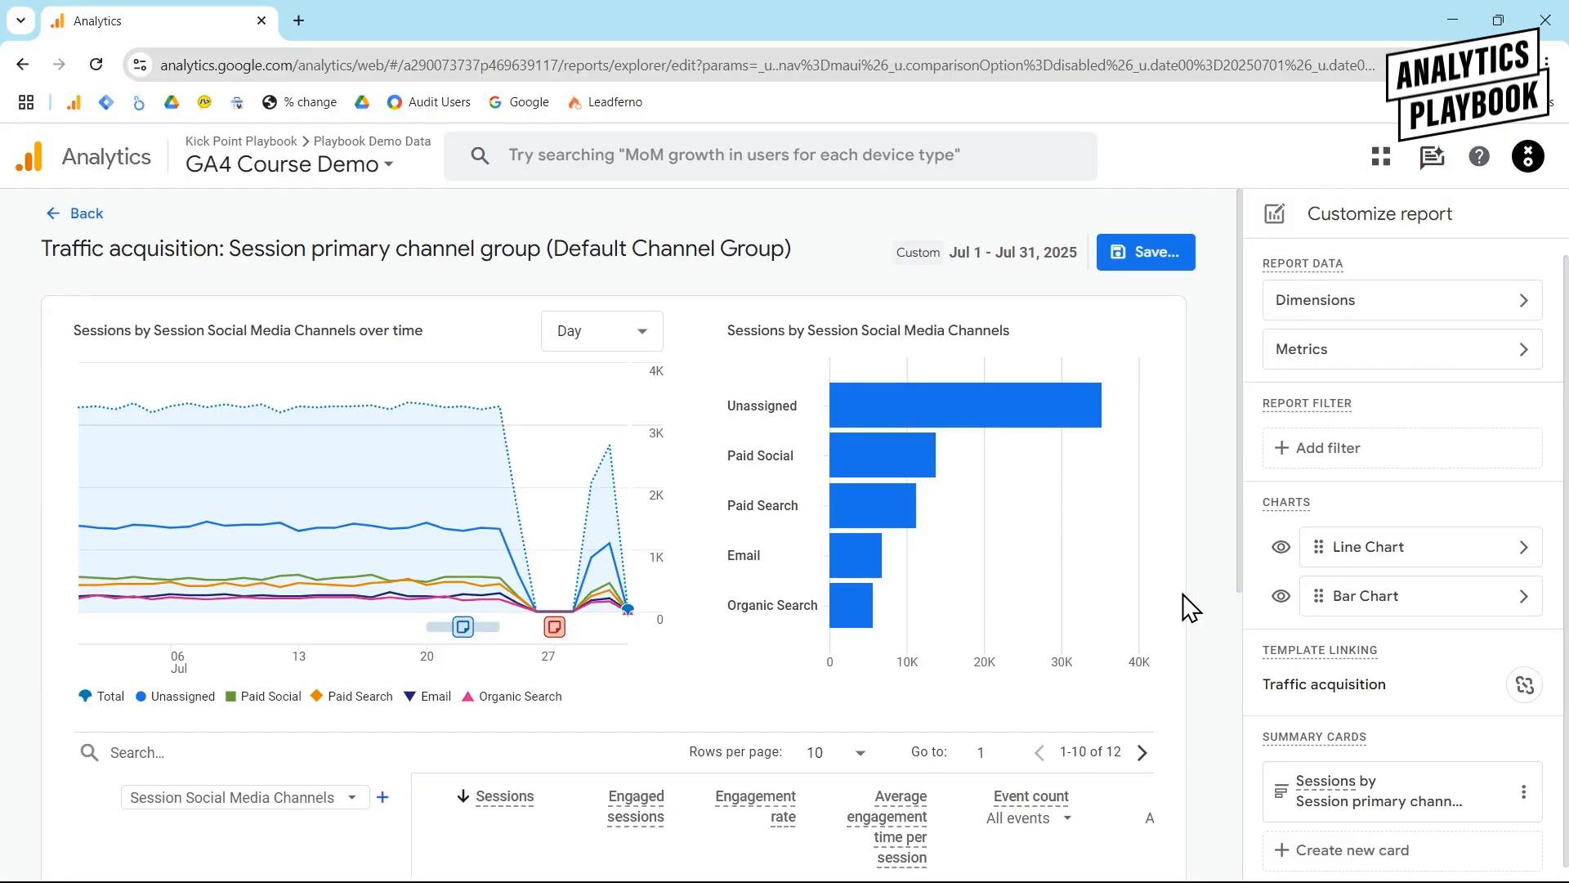
Step: Add a report filter condition on the Session Social Media Channels dimension with the match type "exactly matches"
left_click(1348, 450)
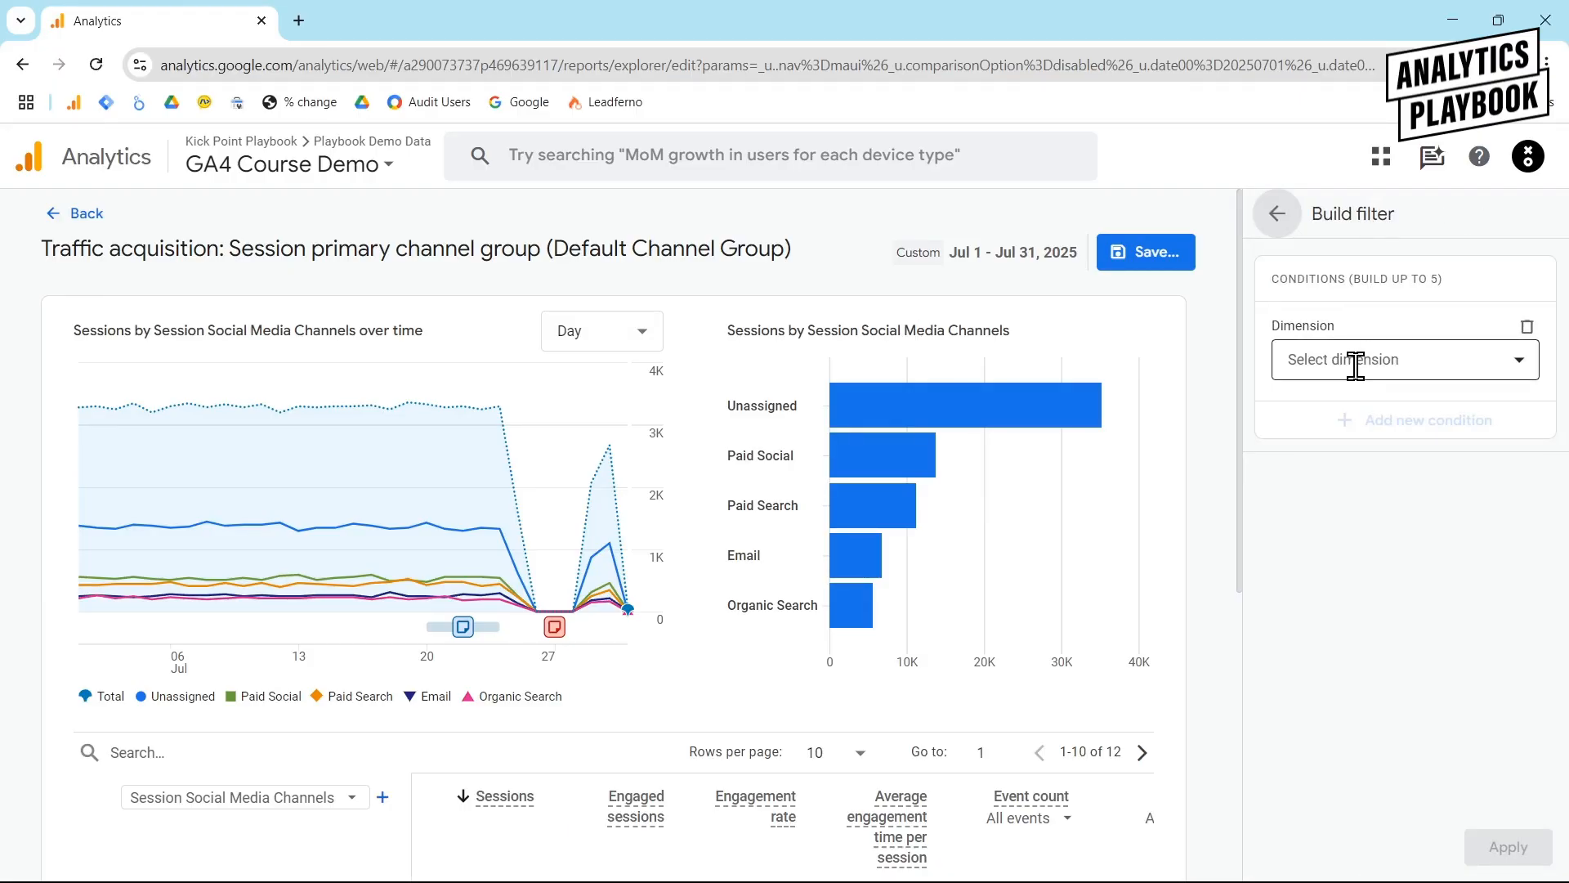
left_click(1355, 360)
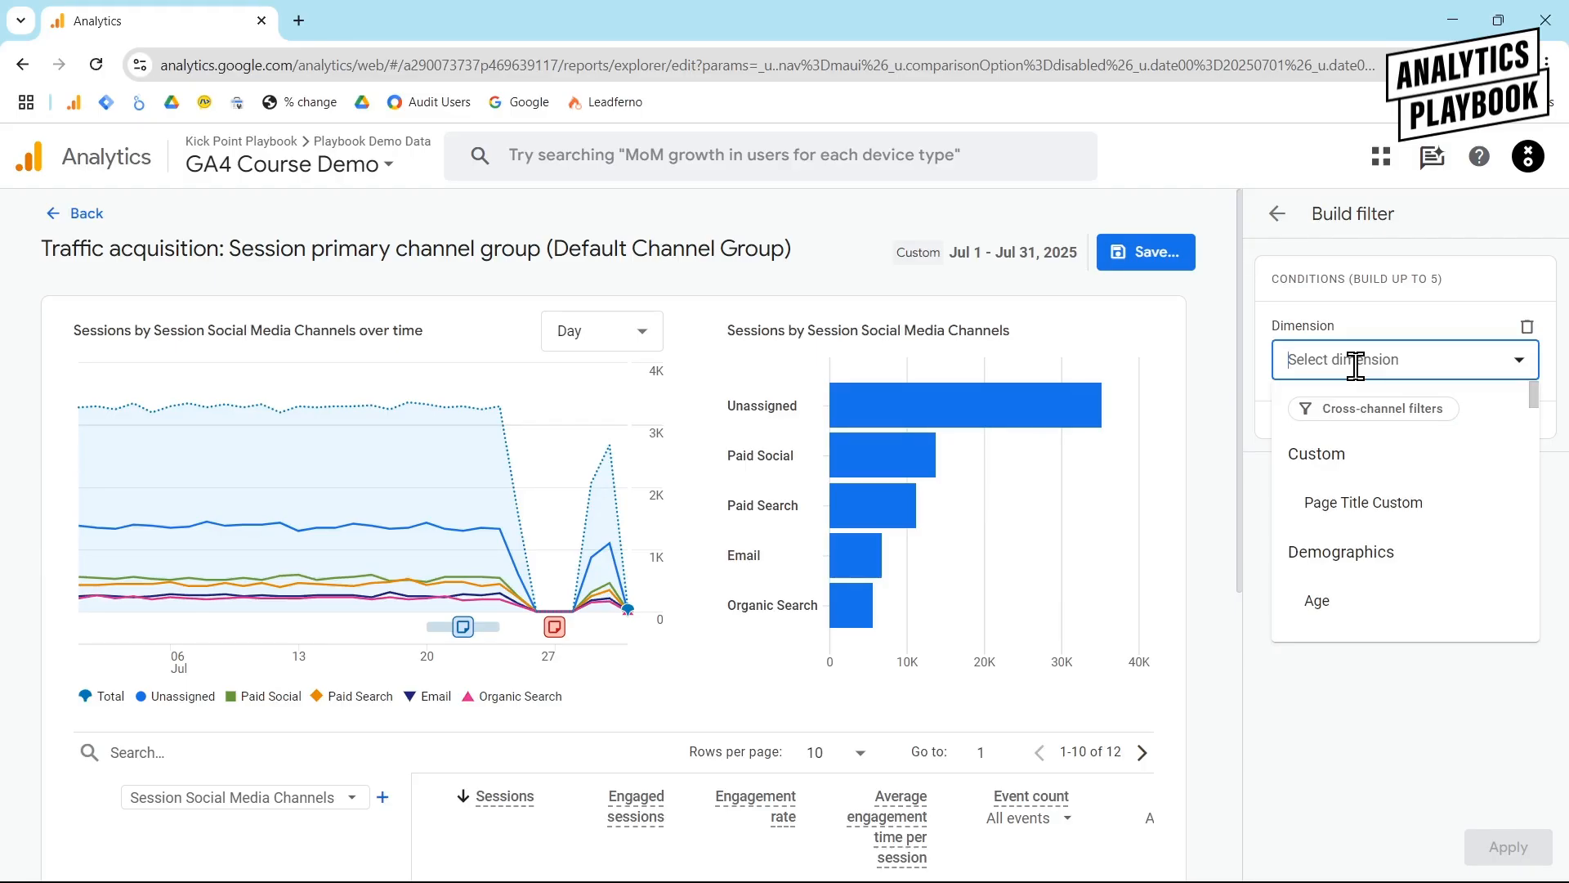
type("social")
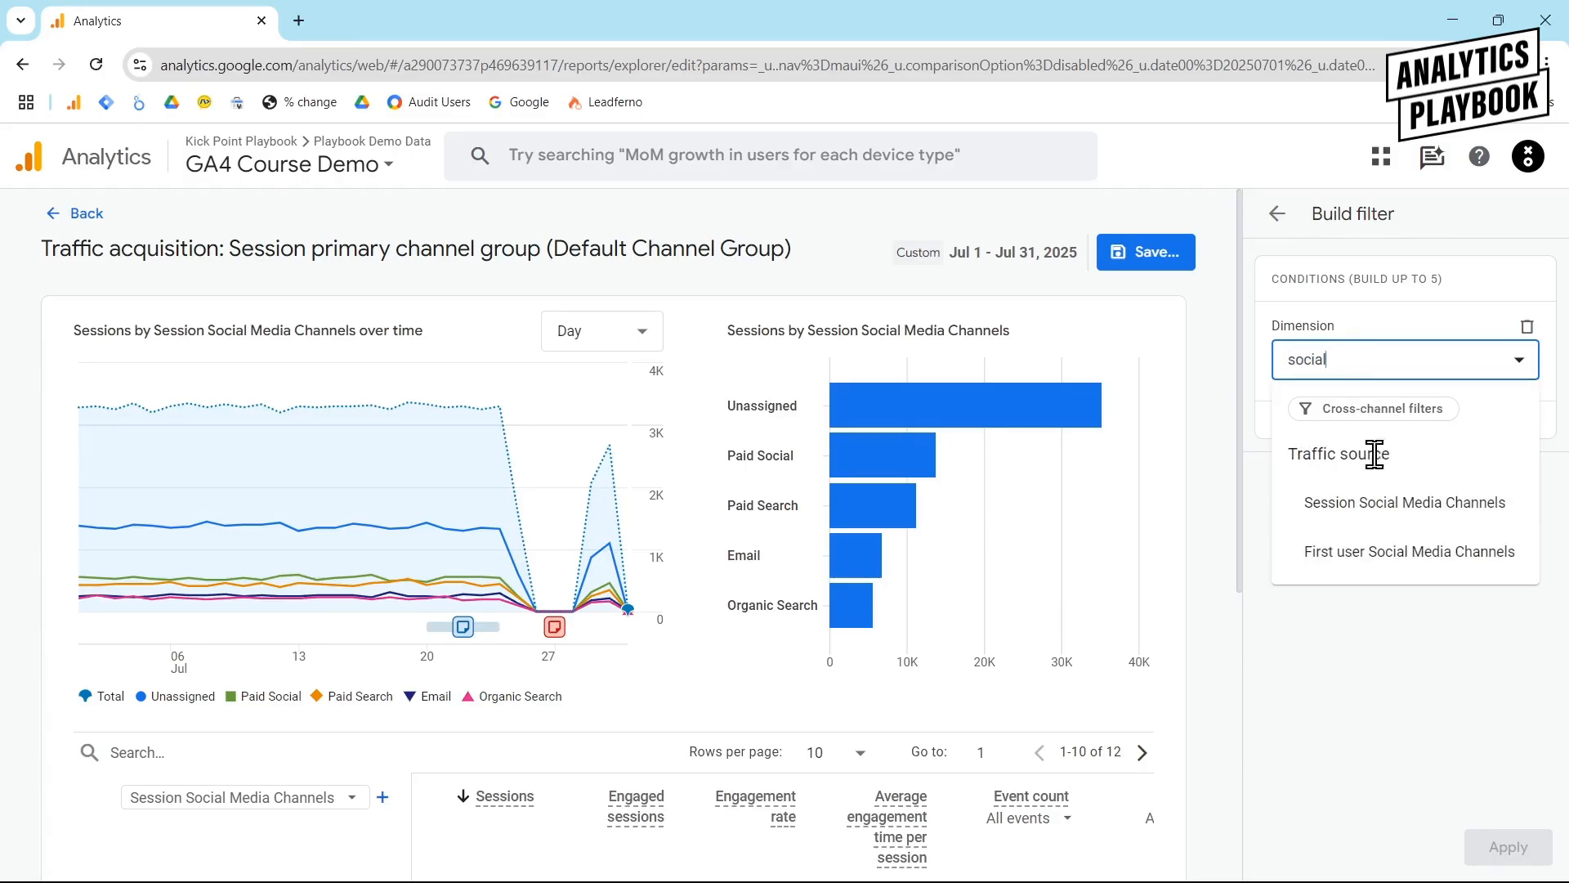
left_click(1389, 505)
left_click(1418, 449)
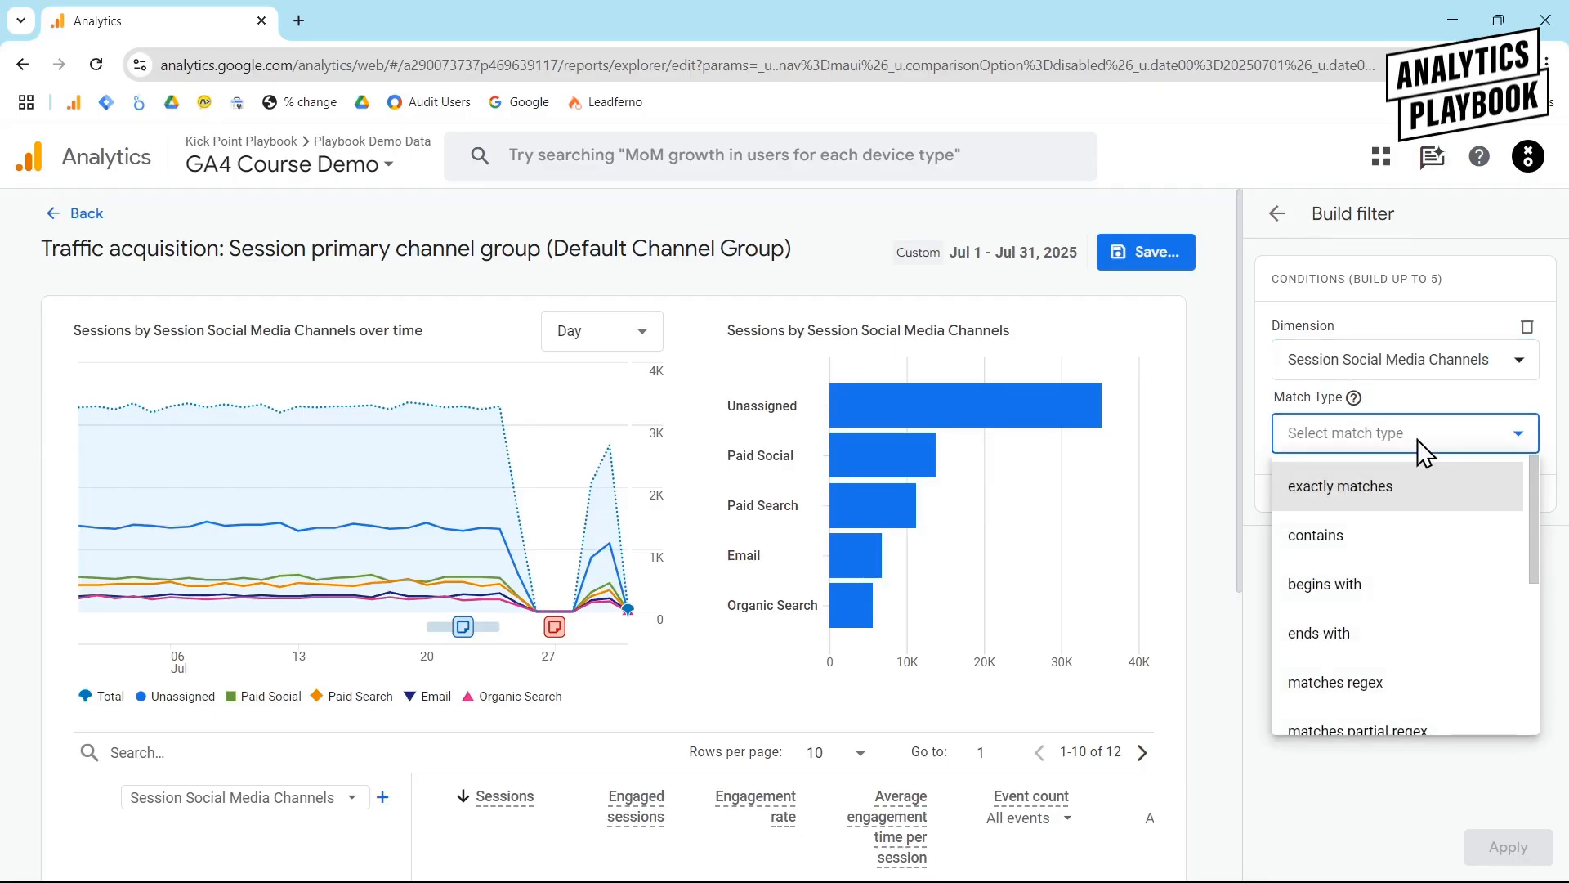
left_click(1420, 491)
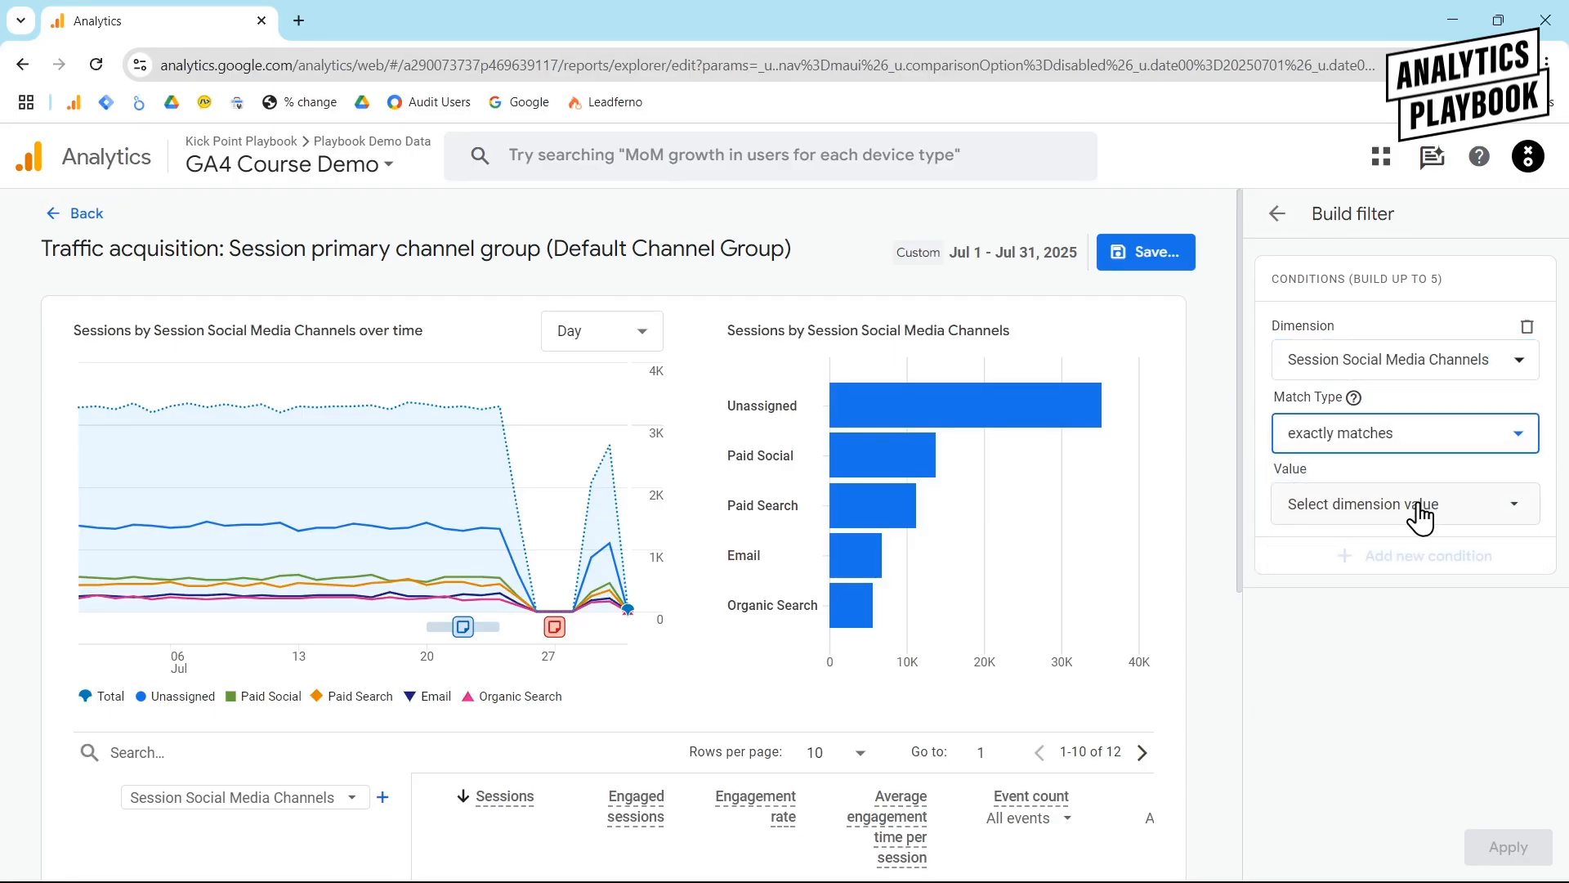
Step: Set the filter condition's values to Facebook, Instagram and X/Twitter and apply the filter to the report
left_click(1420, 512)
scroll(1481, 671, "down", 3)
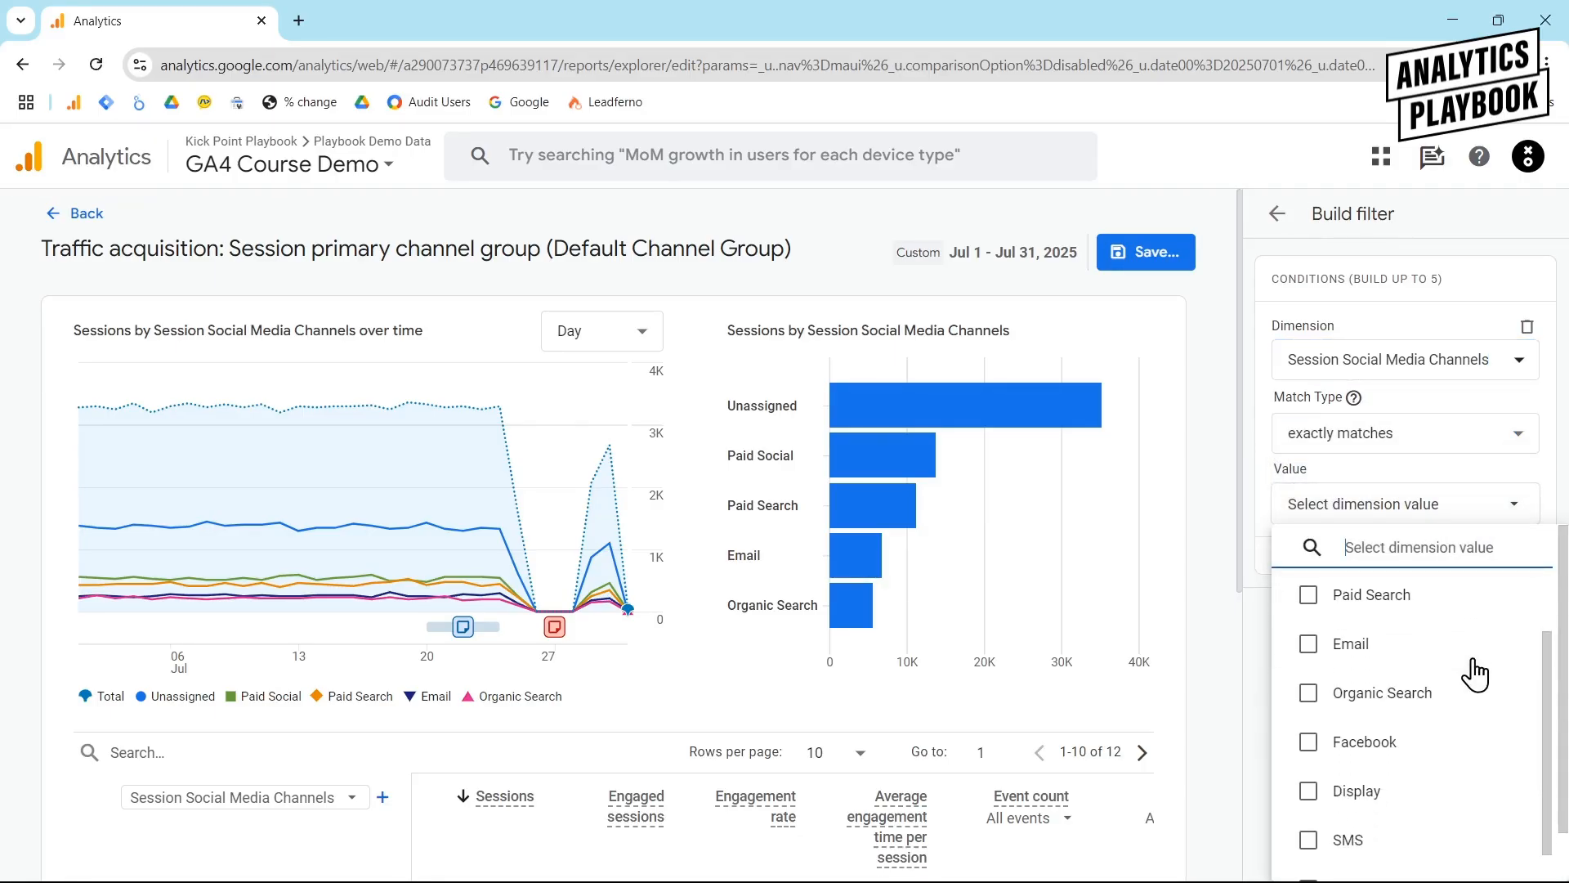
left_click(1433, 660)
scroll(1436, 735, "down", 1)
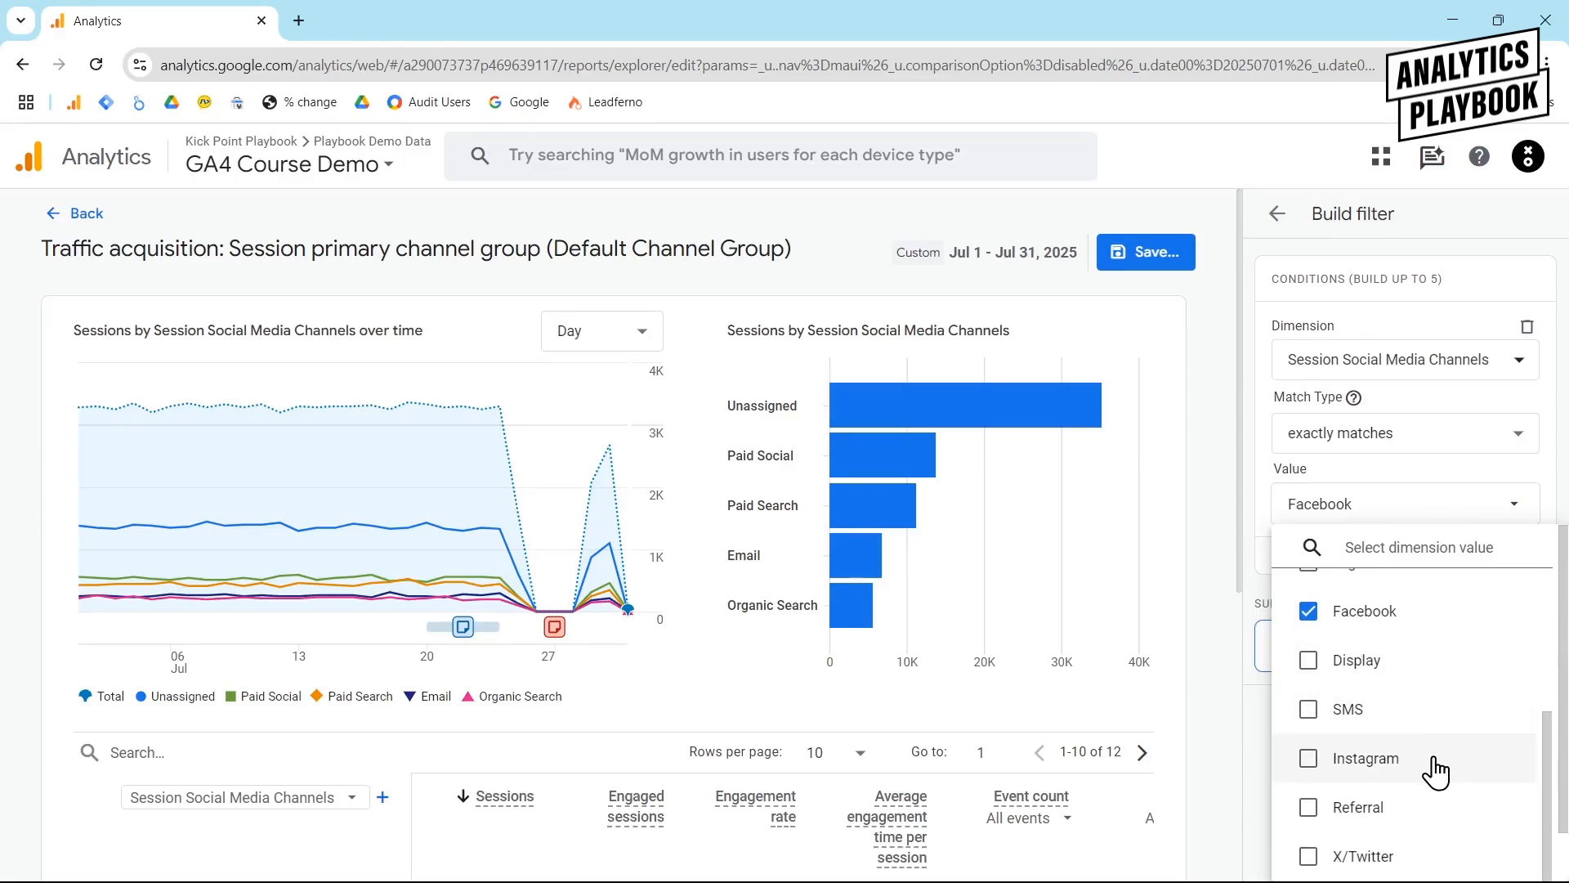
left_click(1434, 758)
left_click(1417, 862)
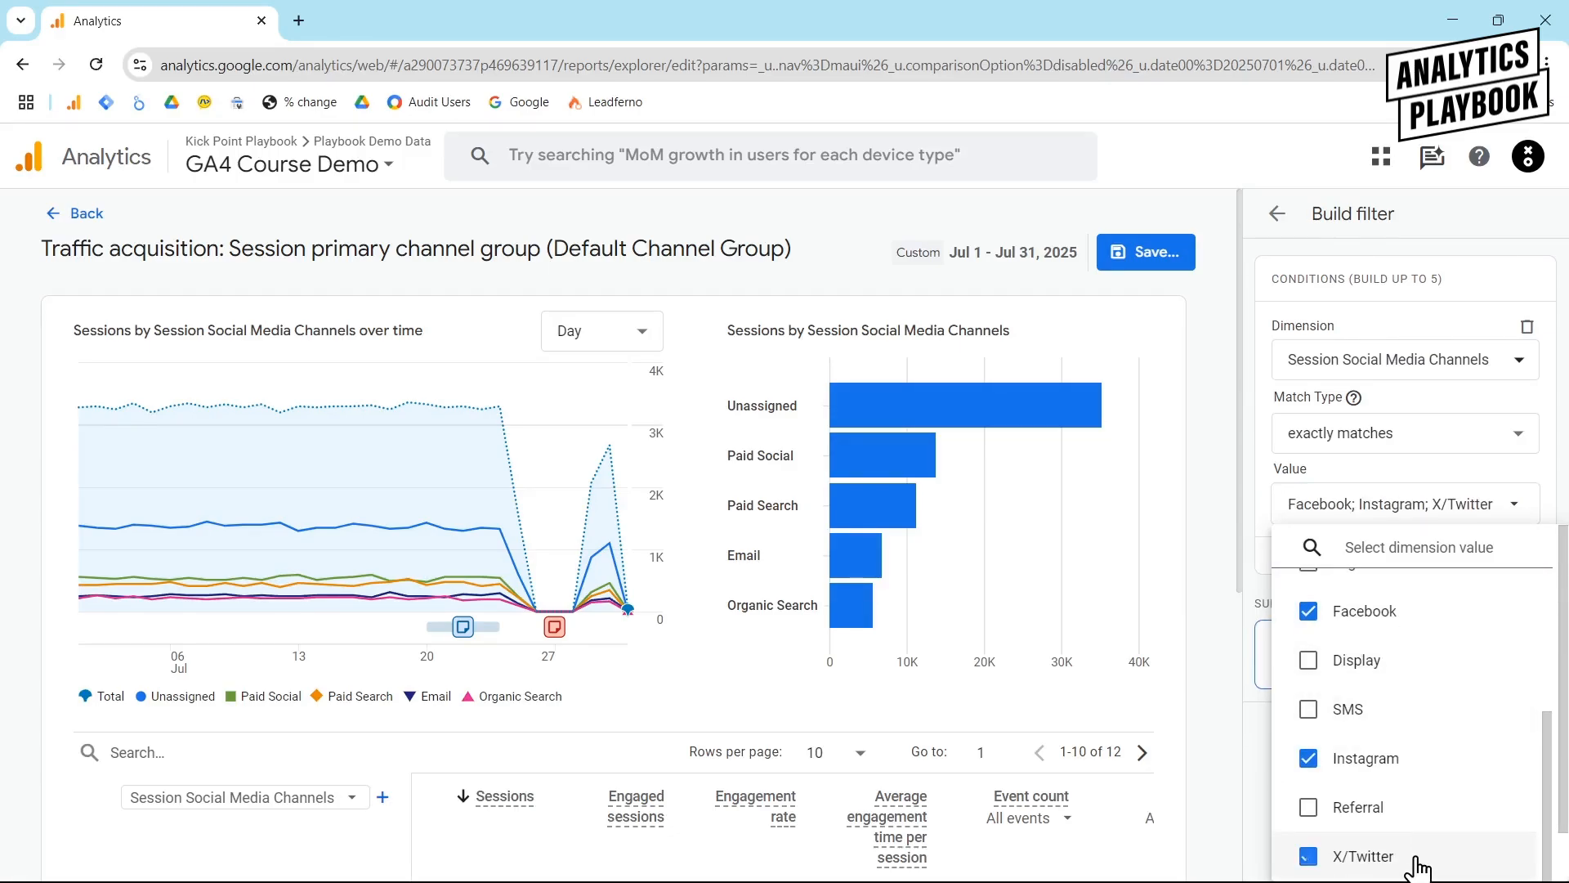
left_click(1266, 747)
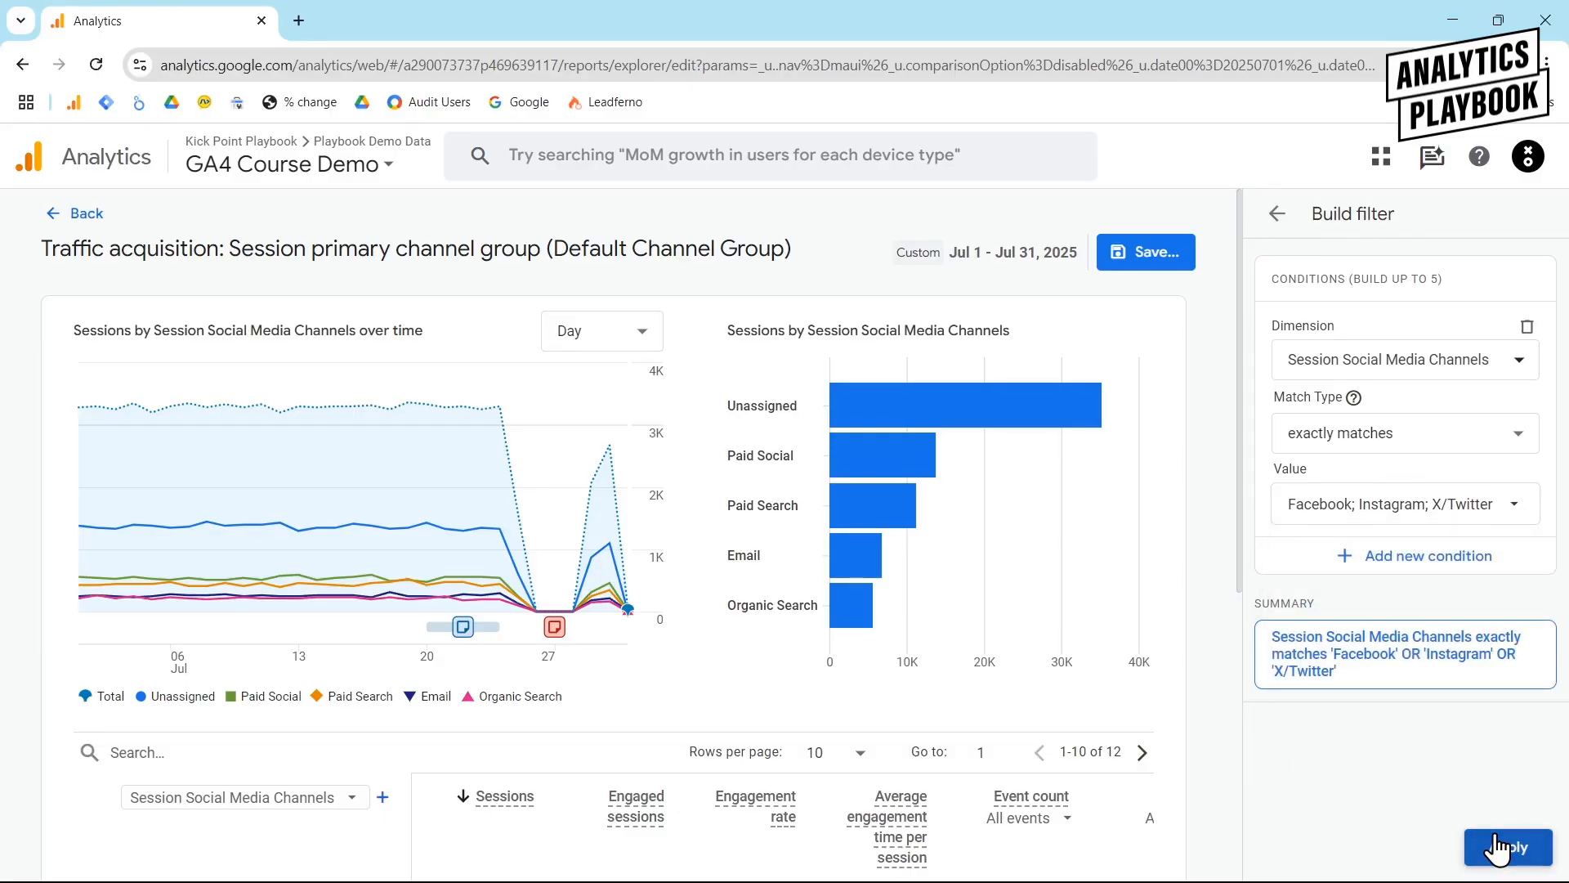
left_click(1501, 848)
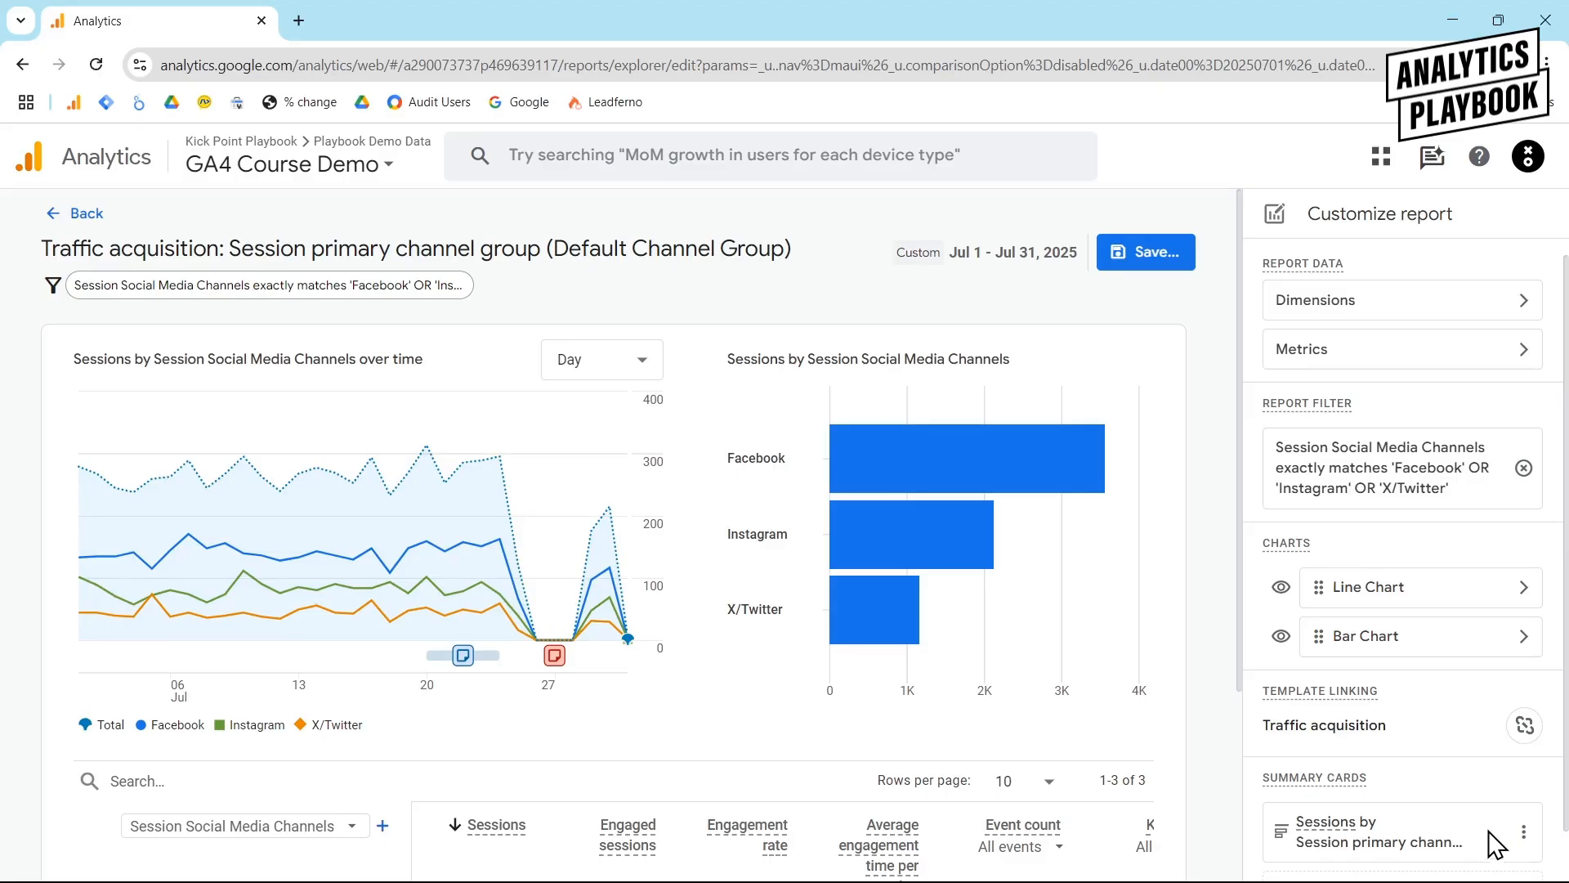
Step: Hide the report's bar chart and look through the list of metrics used in the report
scroll(1218, 582, "down", 3)
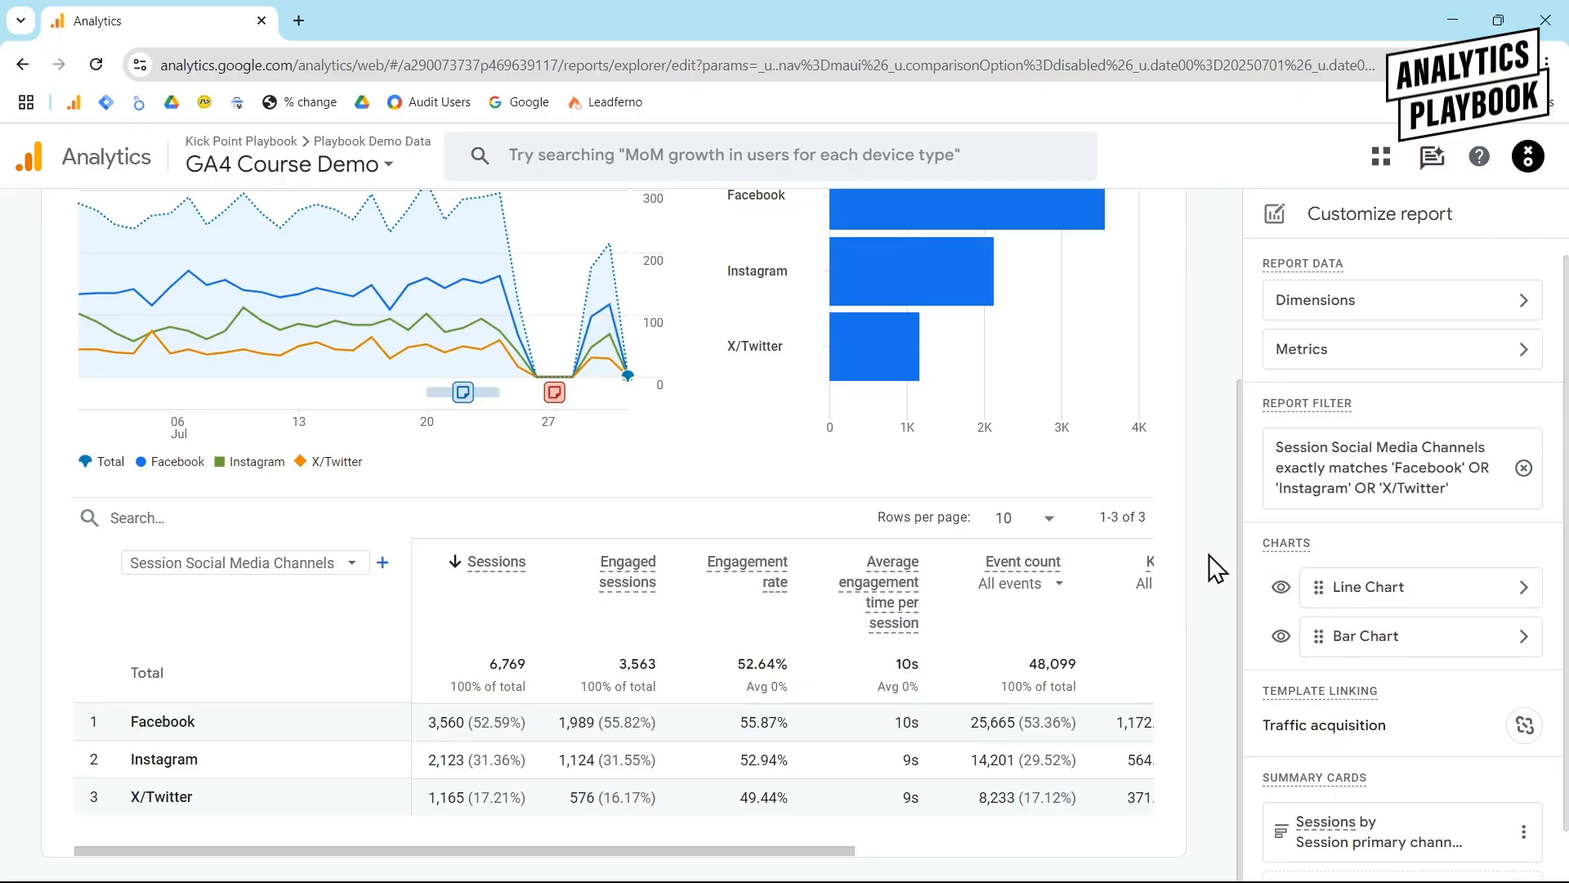
scroll(1210, 559, "up", 1)
scroll(1210, 559, "down", 1)
left_click(1282, 639)
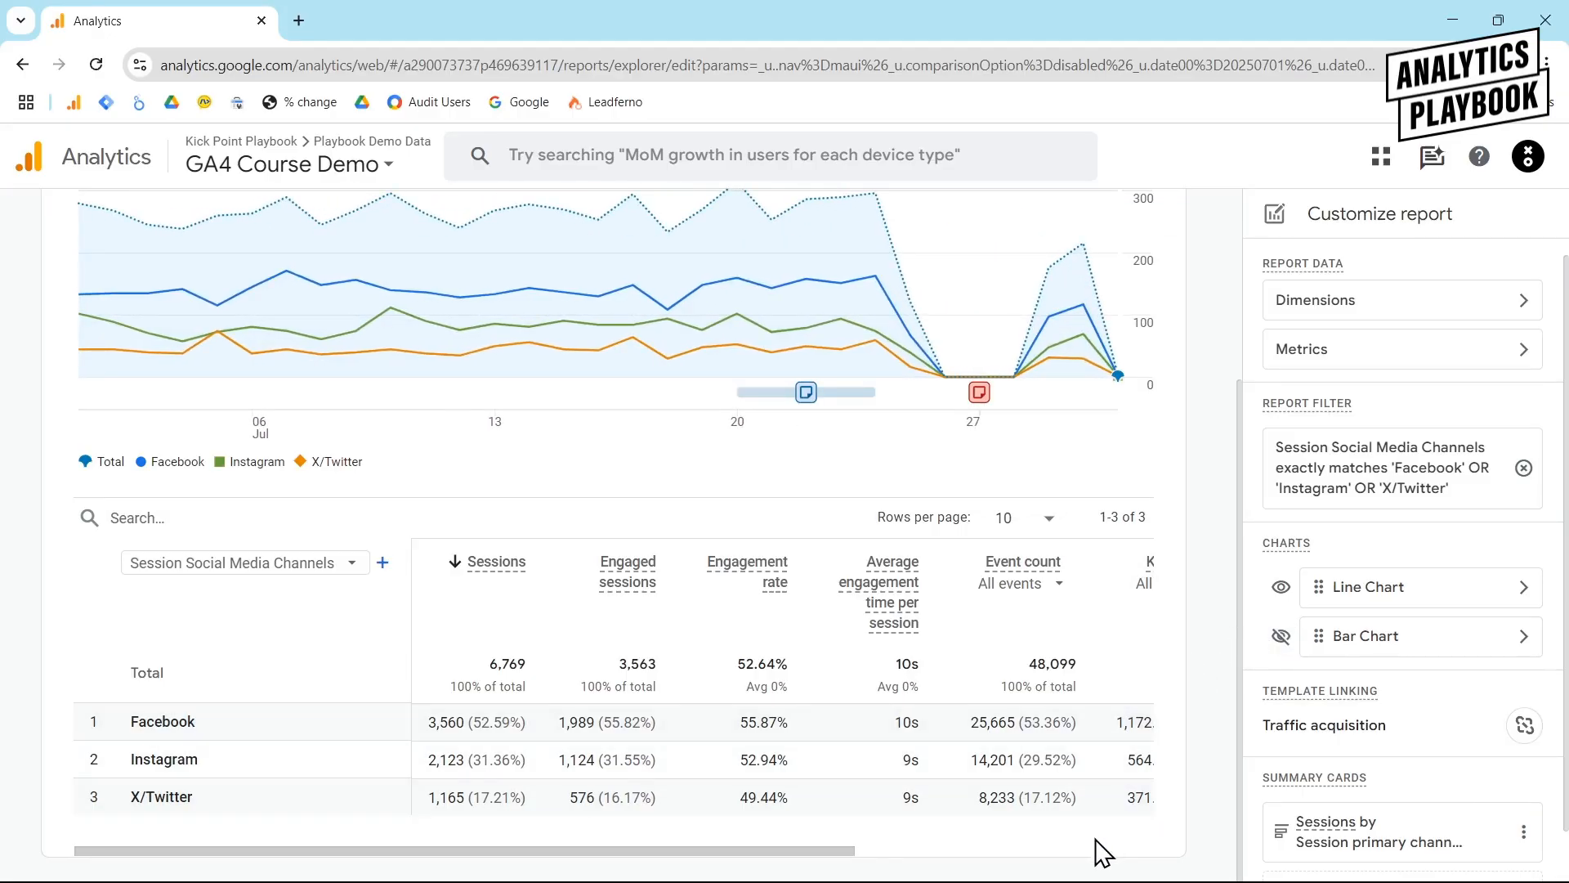
left_click(1454, 368)
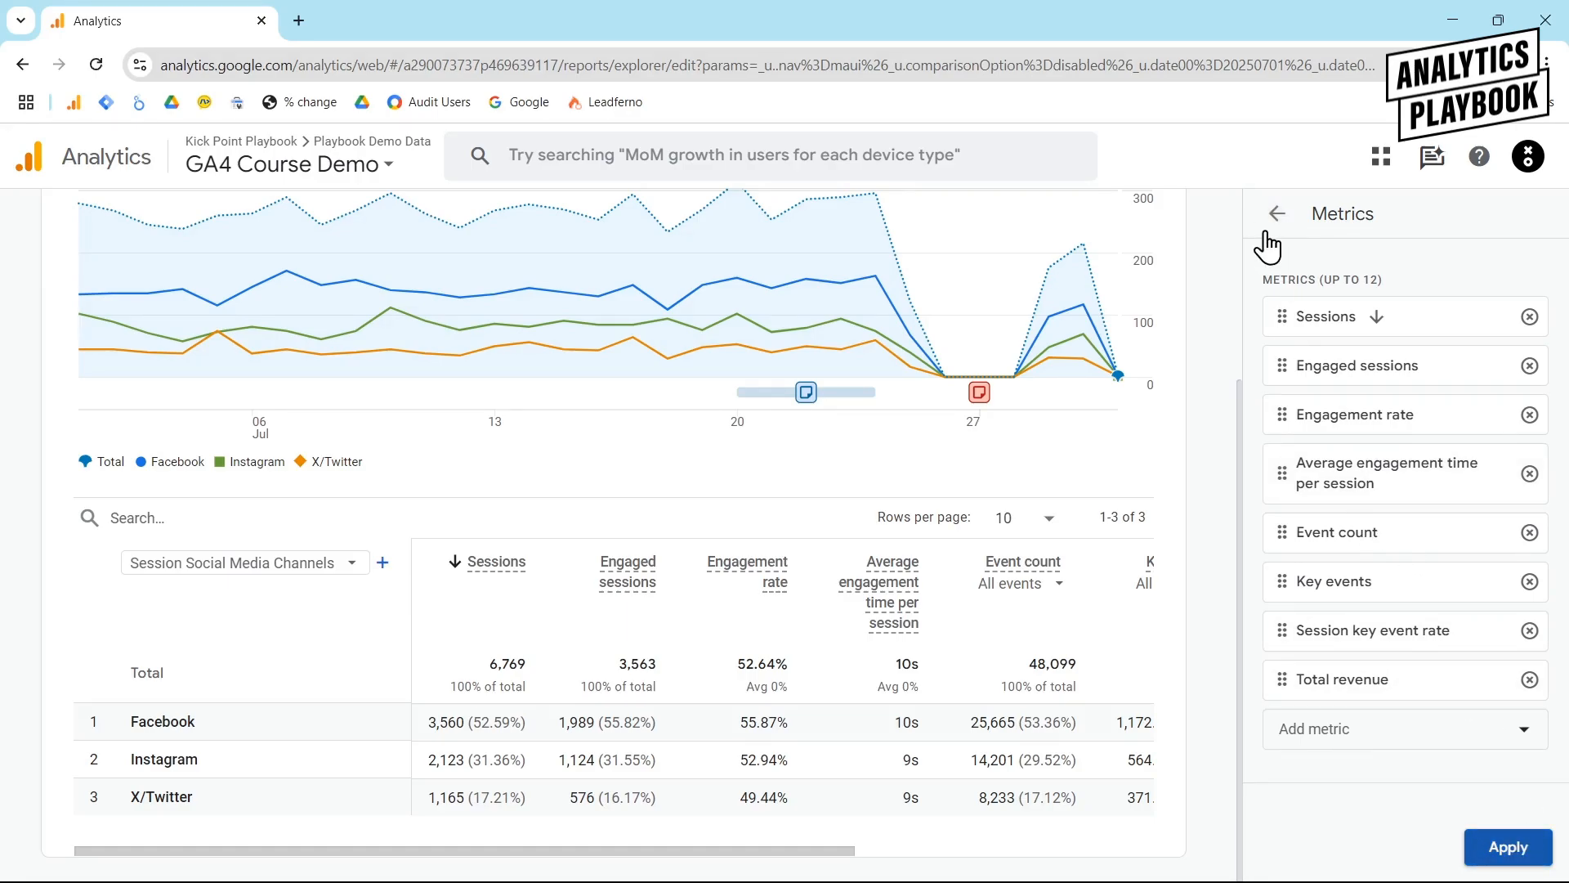
Step: Save the customized report as a new report named "Social Media Traffic Acquisition"
scroll(1209, 363, "up", 4)
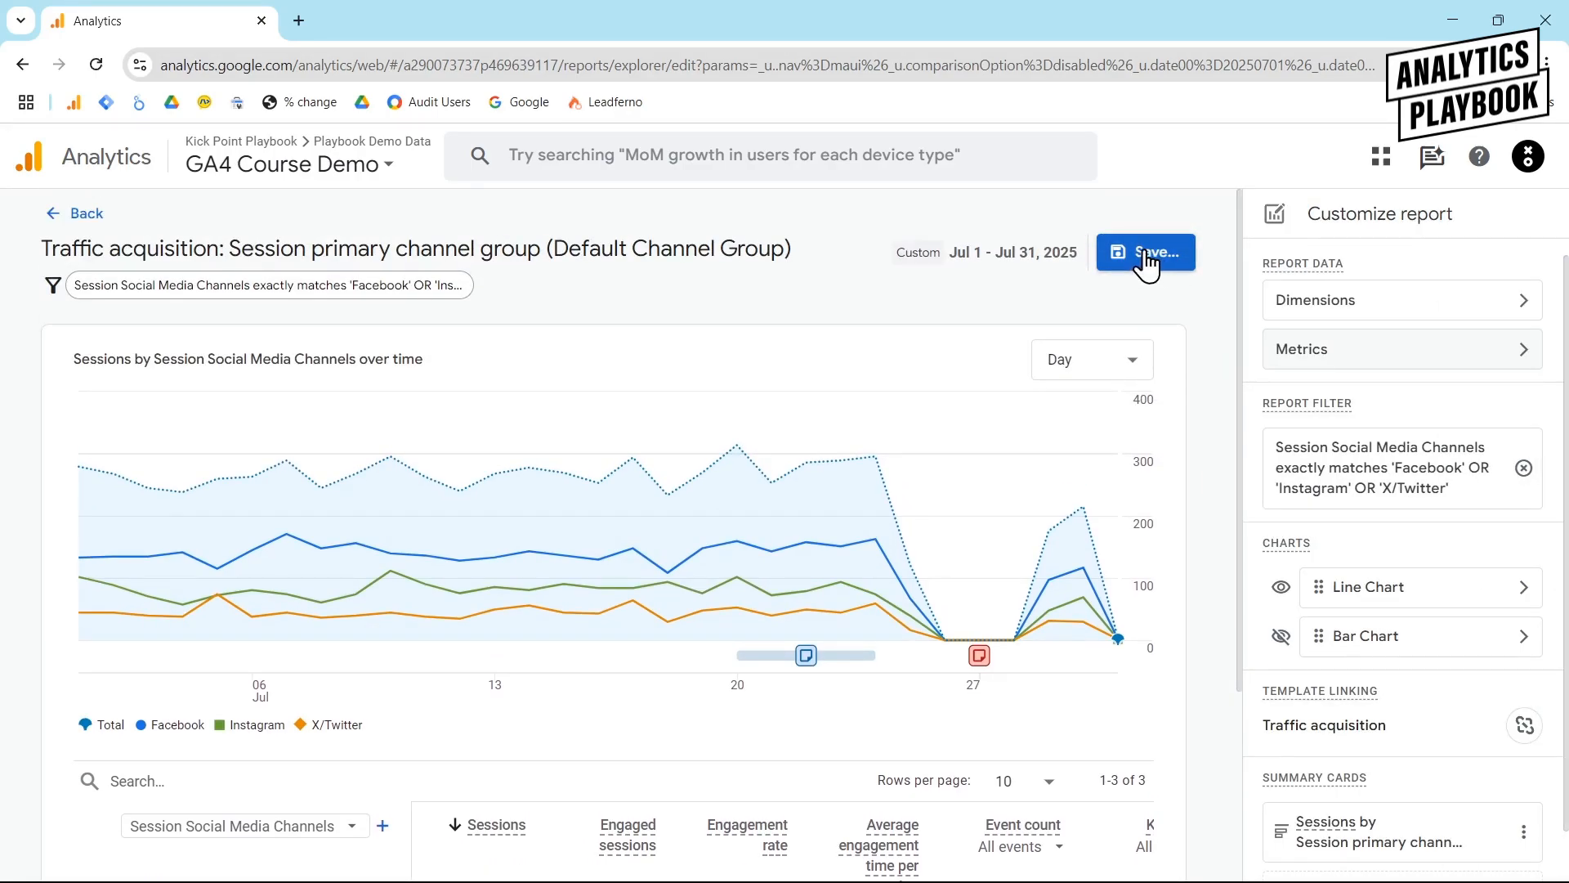
left_click(1147, 274)
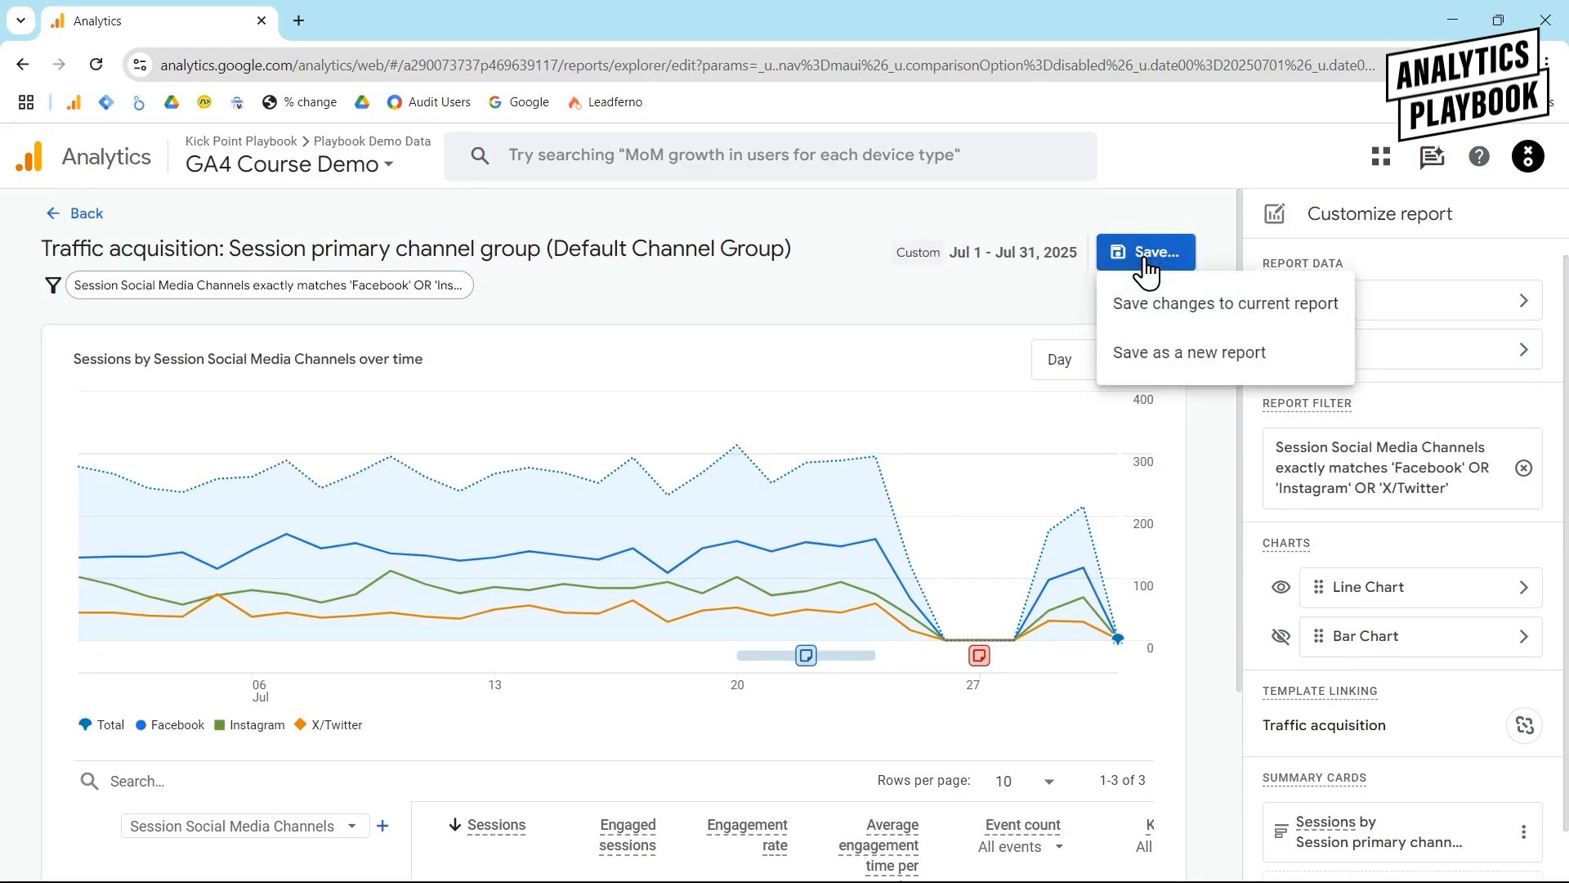
left_click(1177, 375)
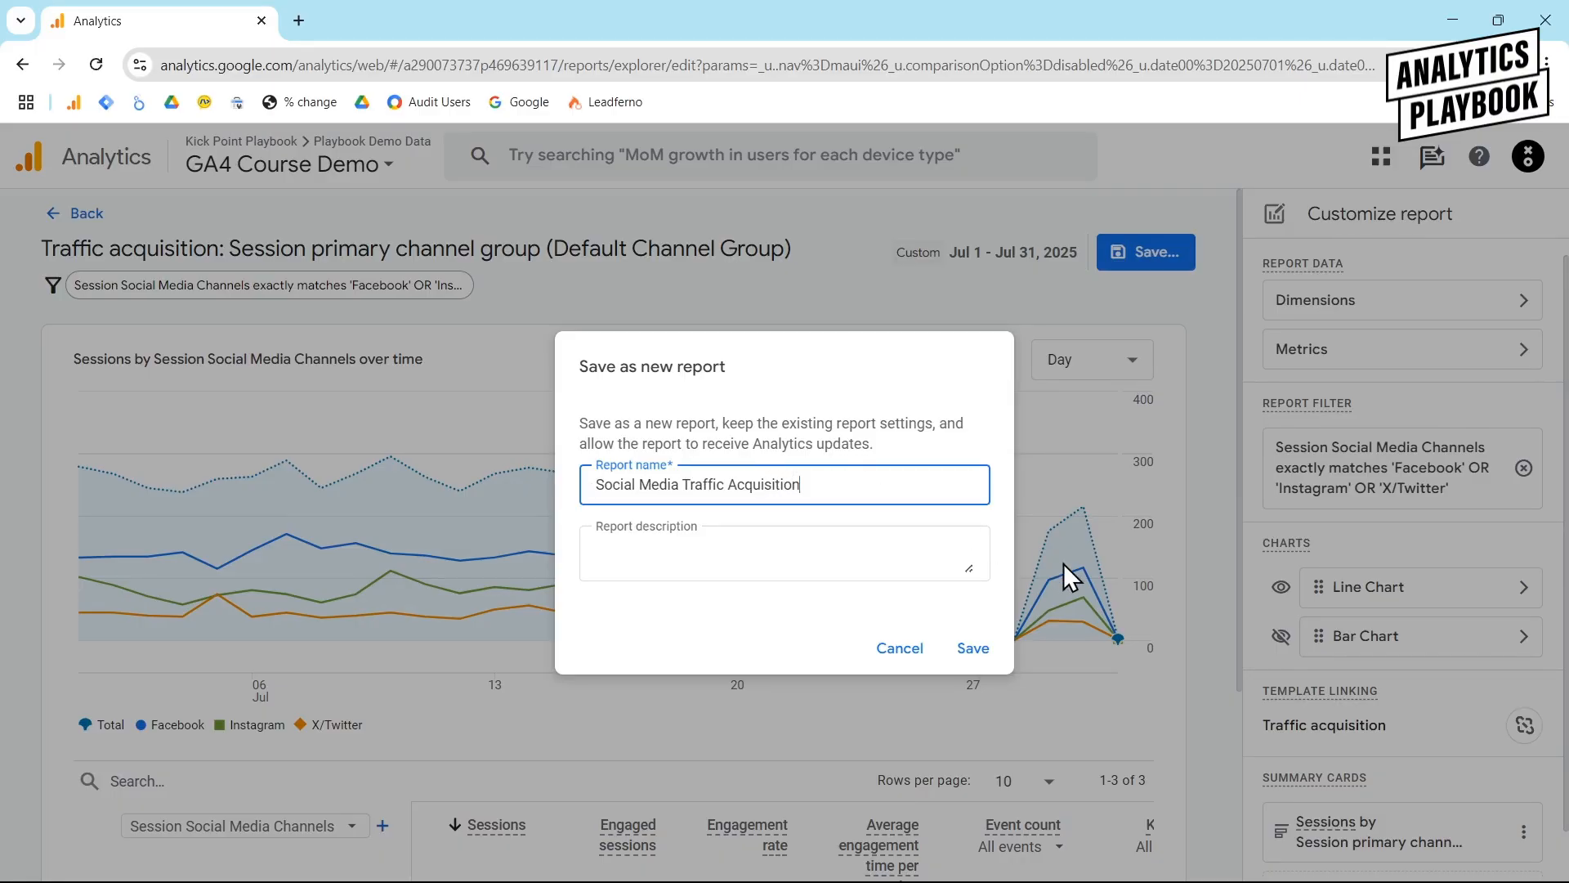
left_click(981, 654)
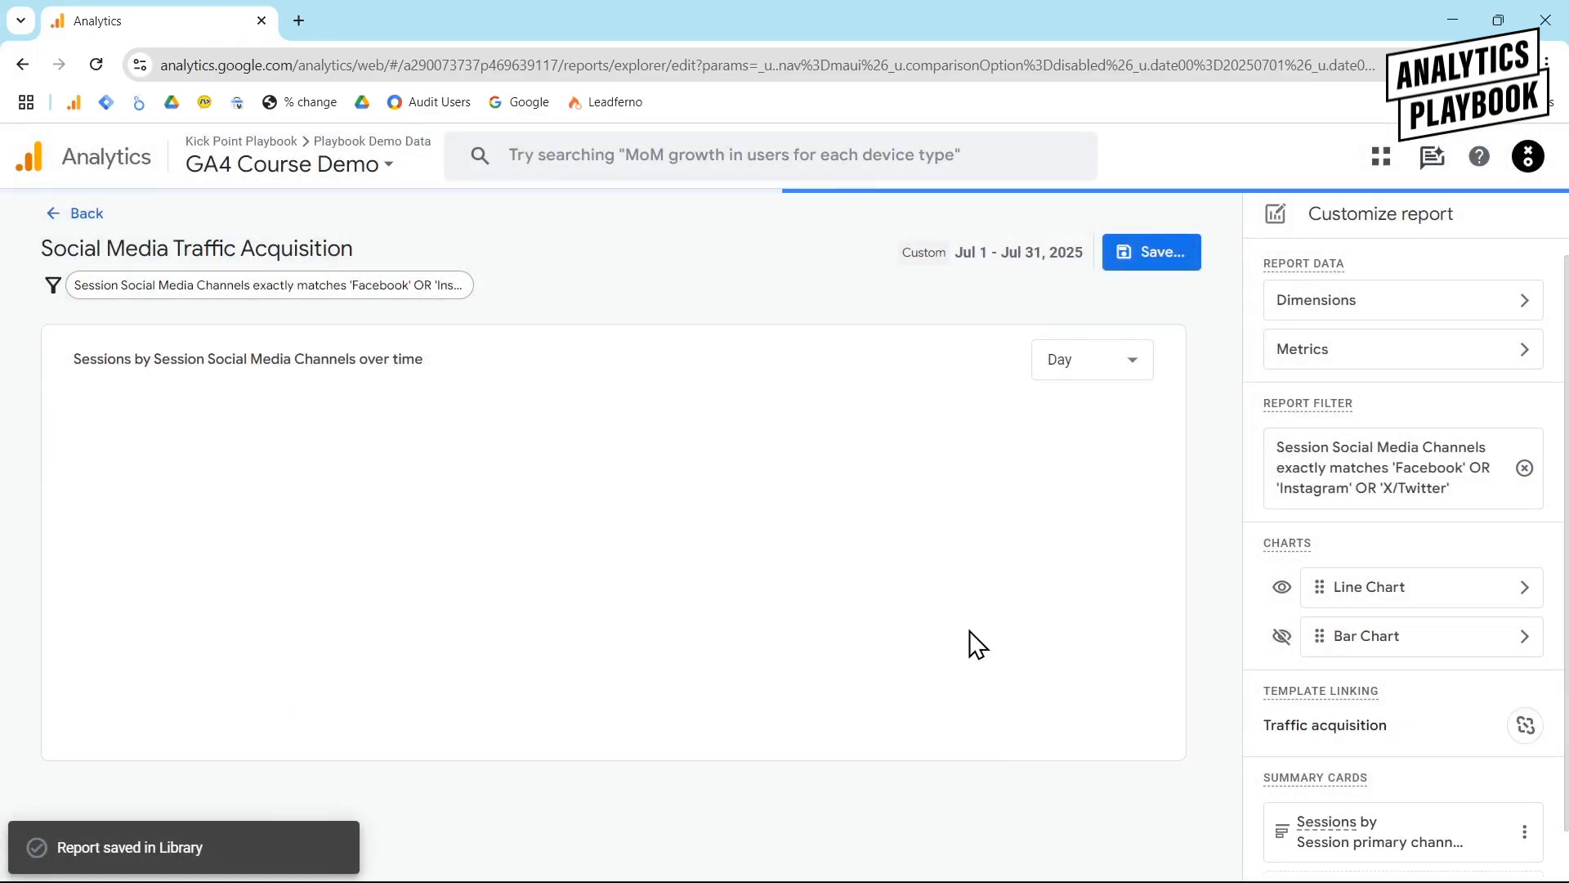
Step: Leave the report editor and open the Library of collections and reports
left_click(67, 214)
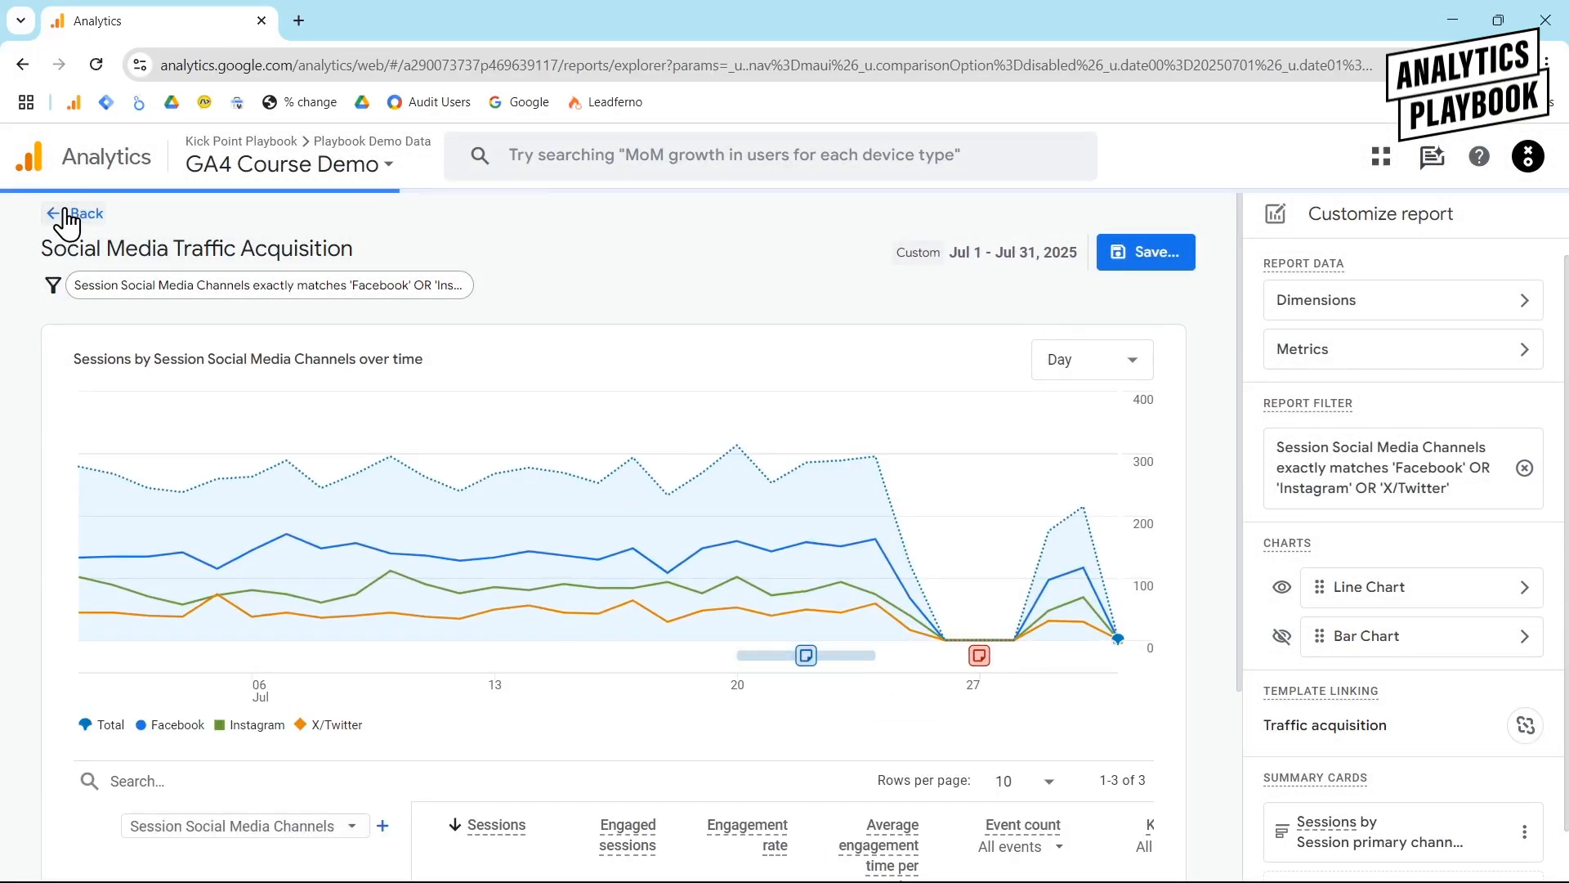
left_click(28, 282)
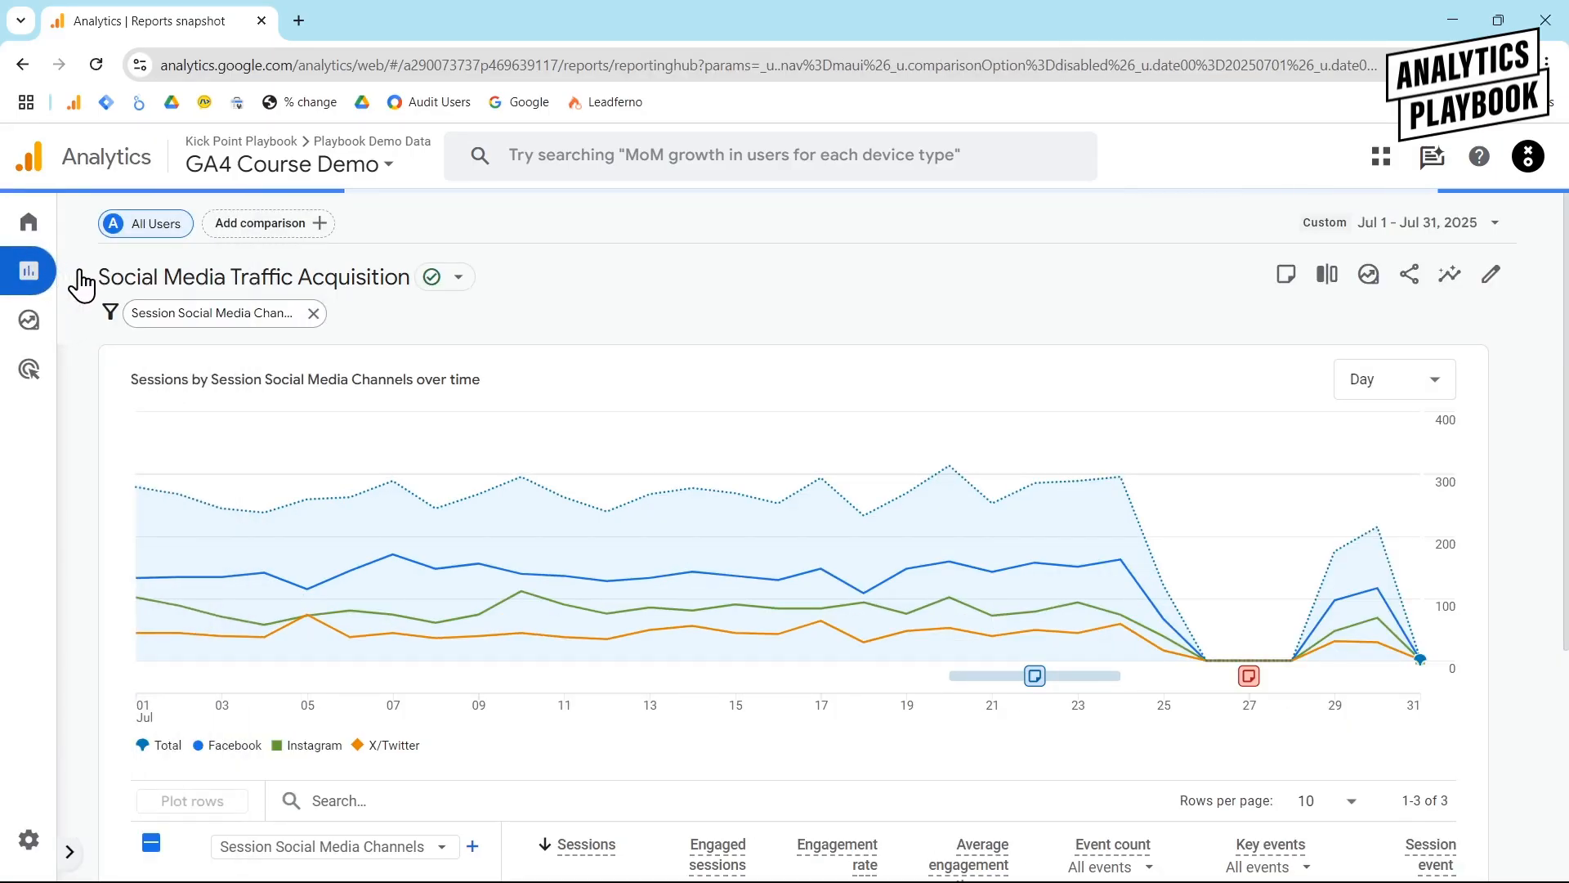
mouse_move(27, 294)
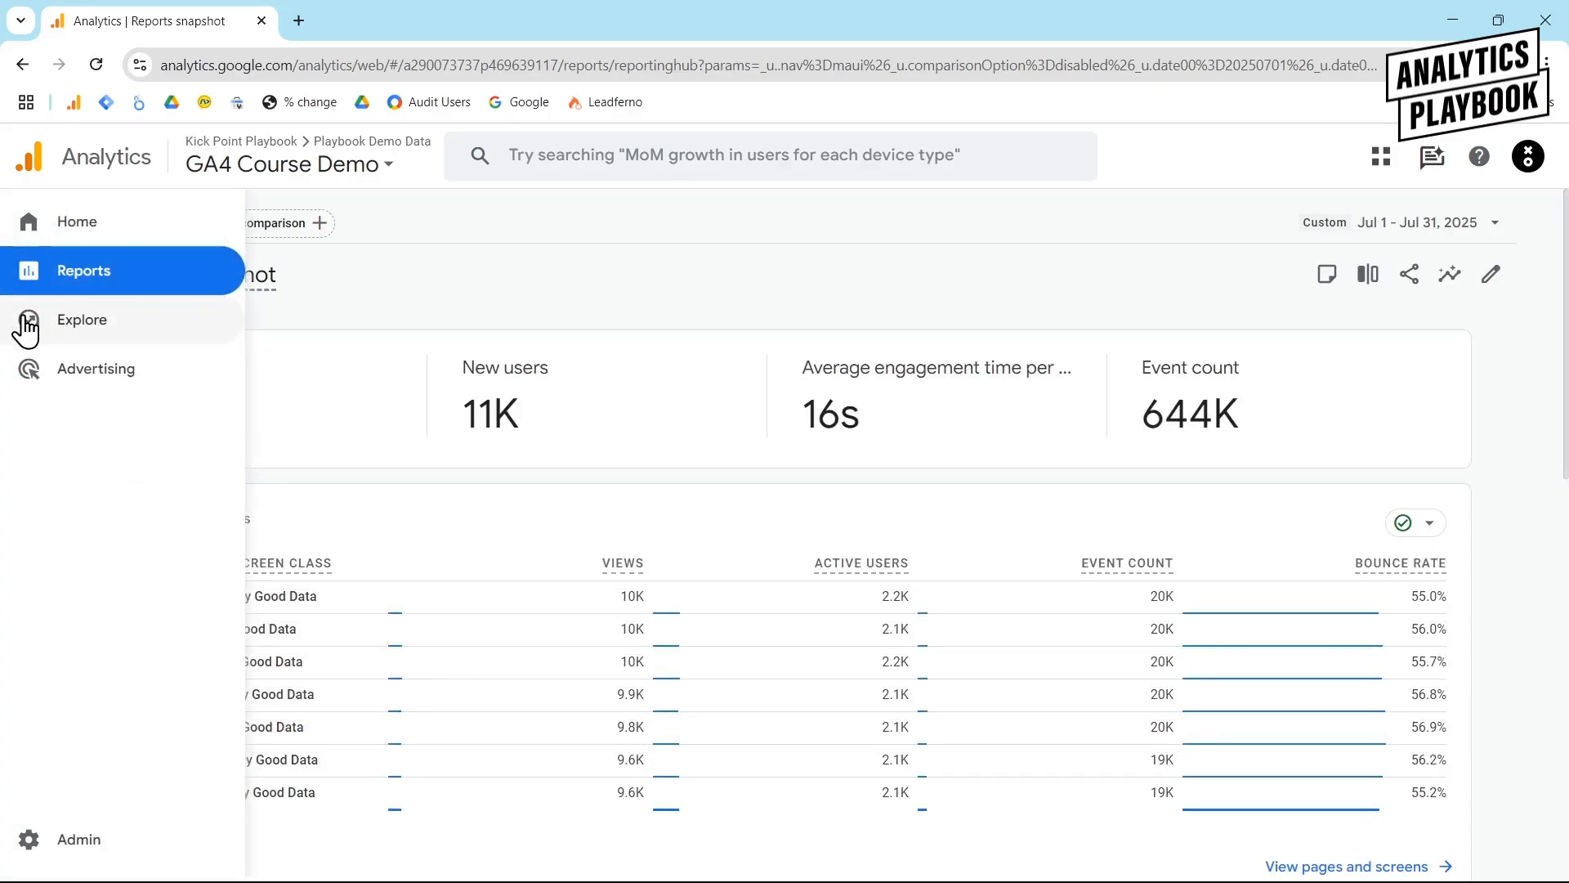
left_click(27, 327)
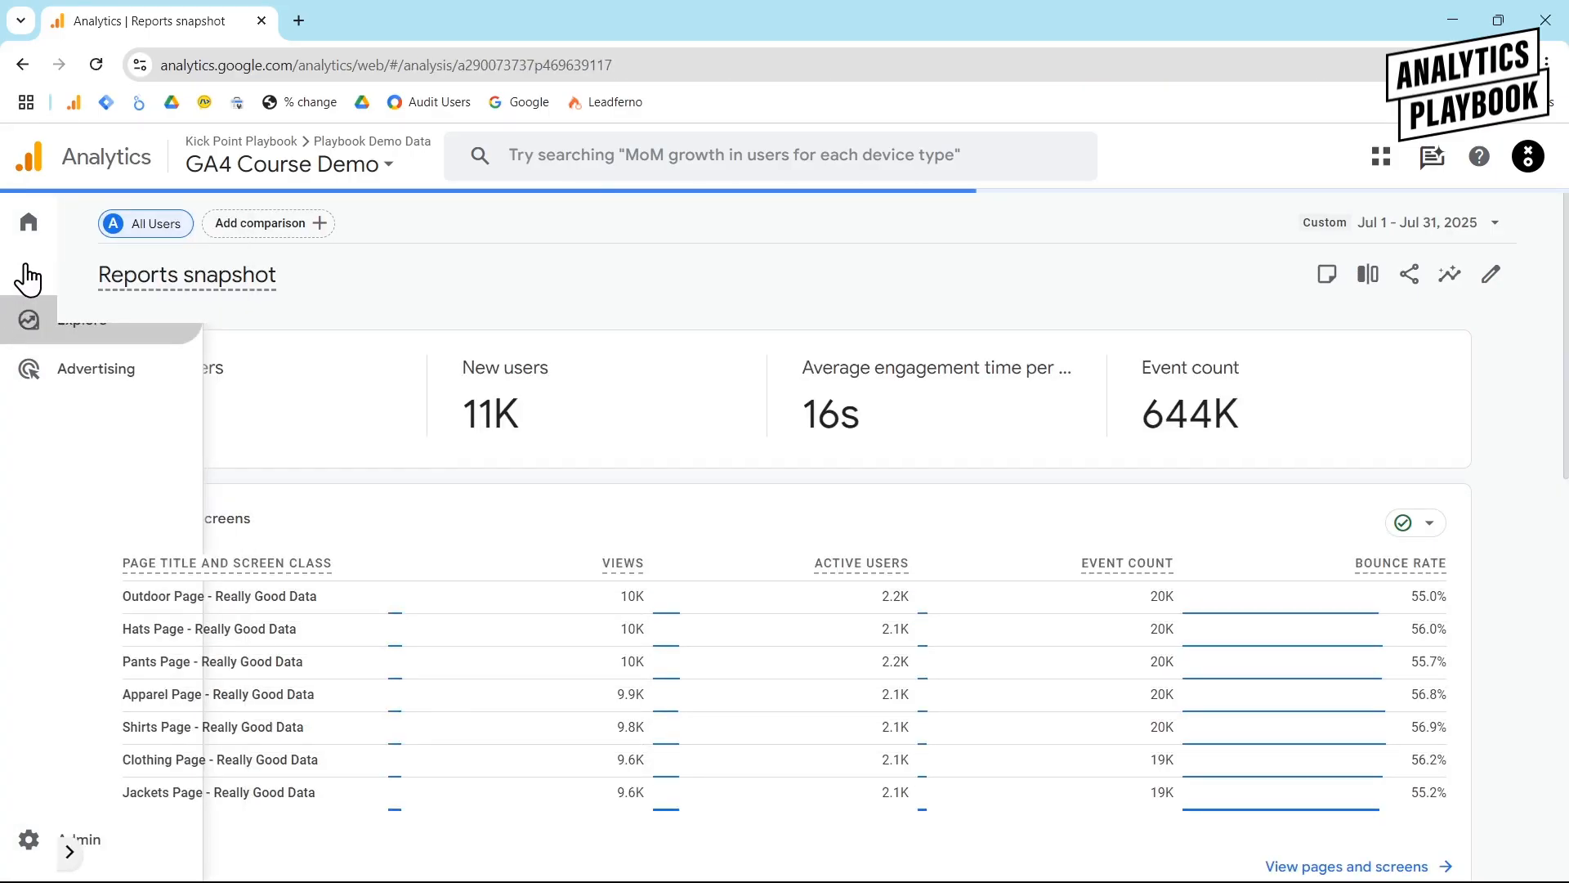
left_click(32, 274)
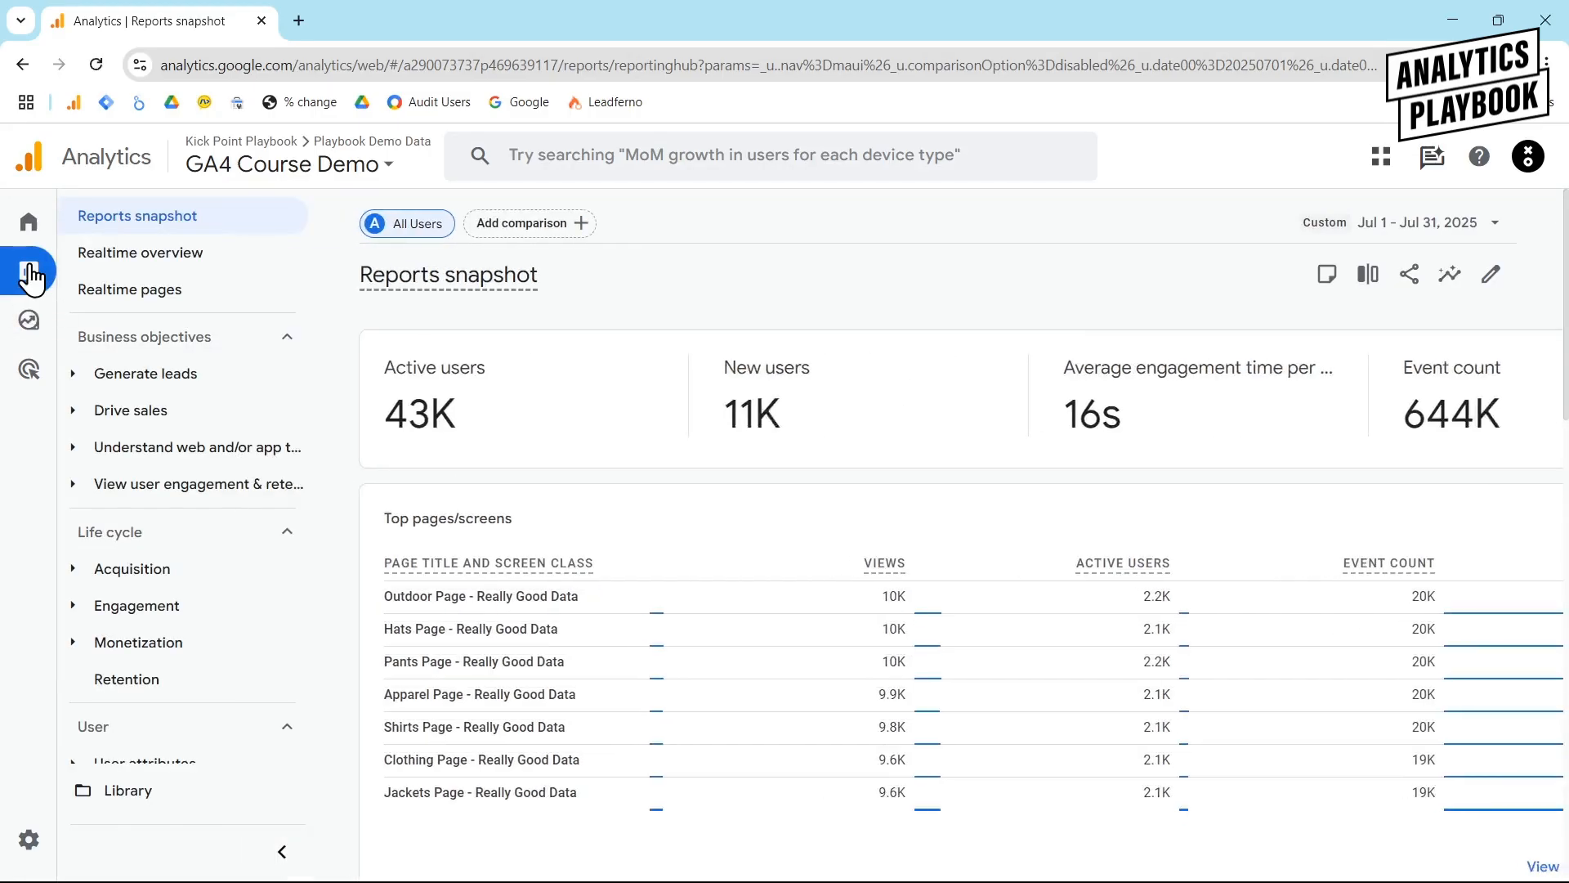
left_click(186, 791)
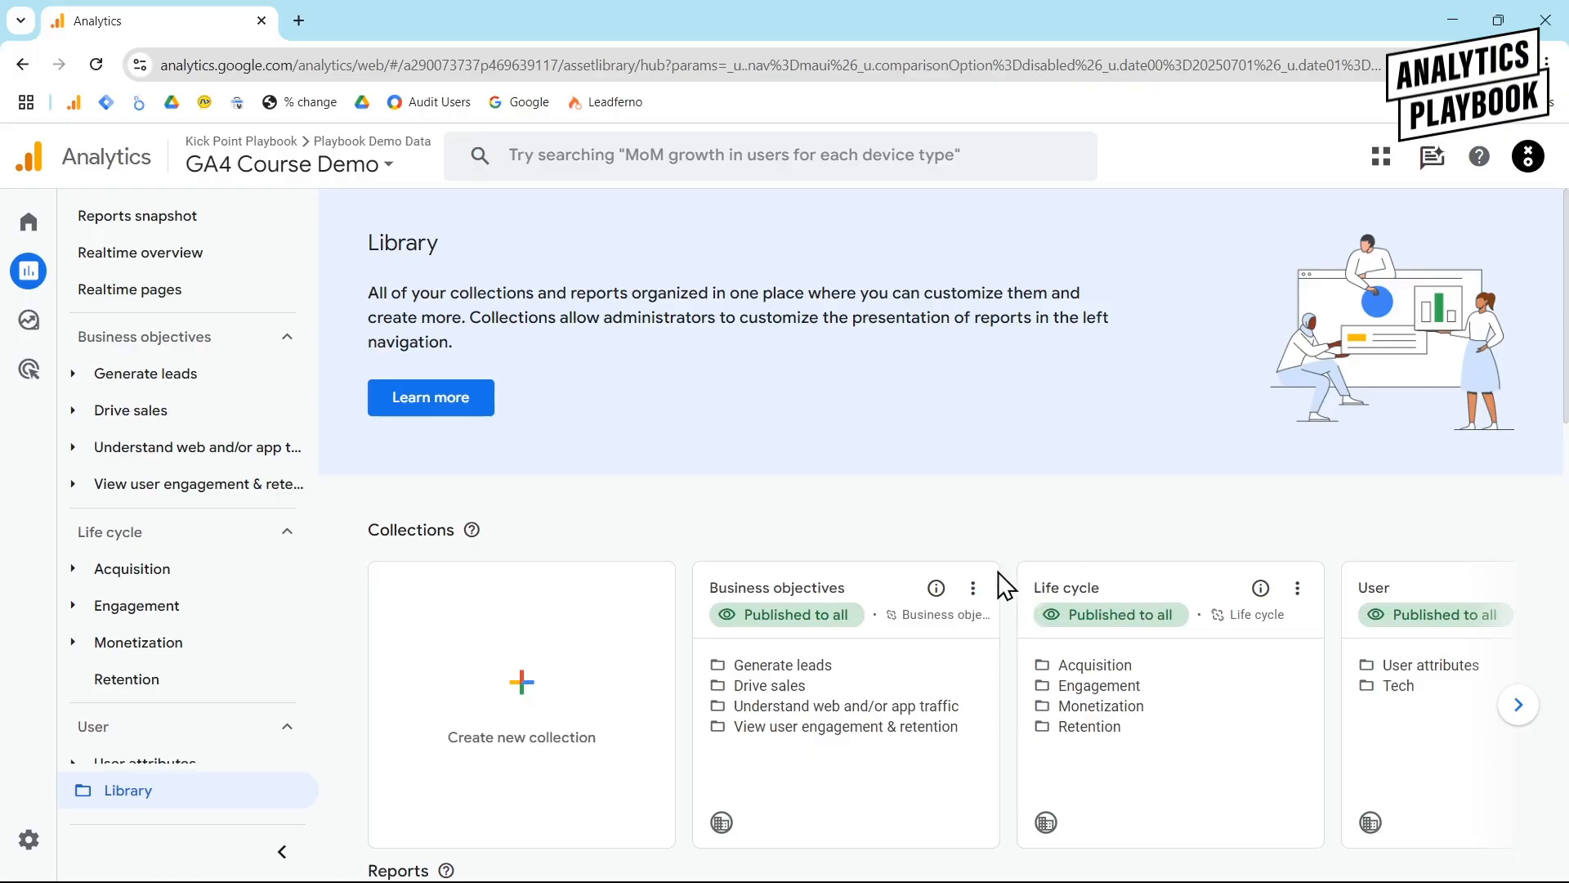
Step: View the reports under Generate leads and open the Business objectives collection for editing
left_click(157, 373)
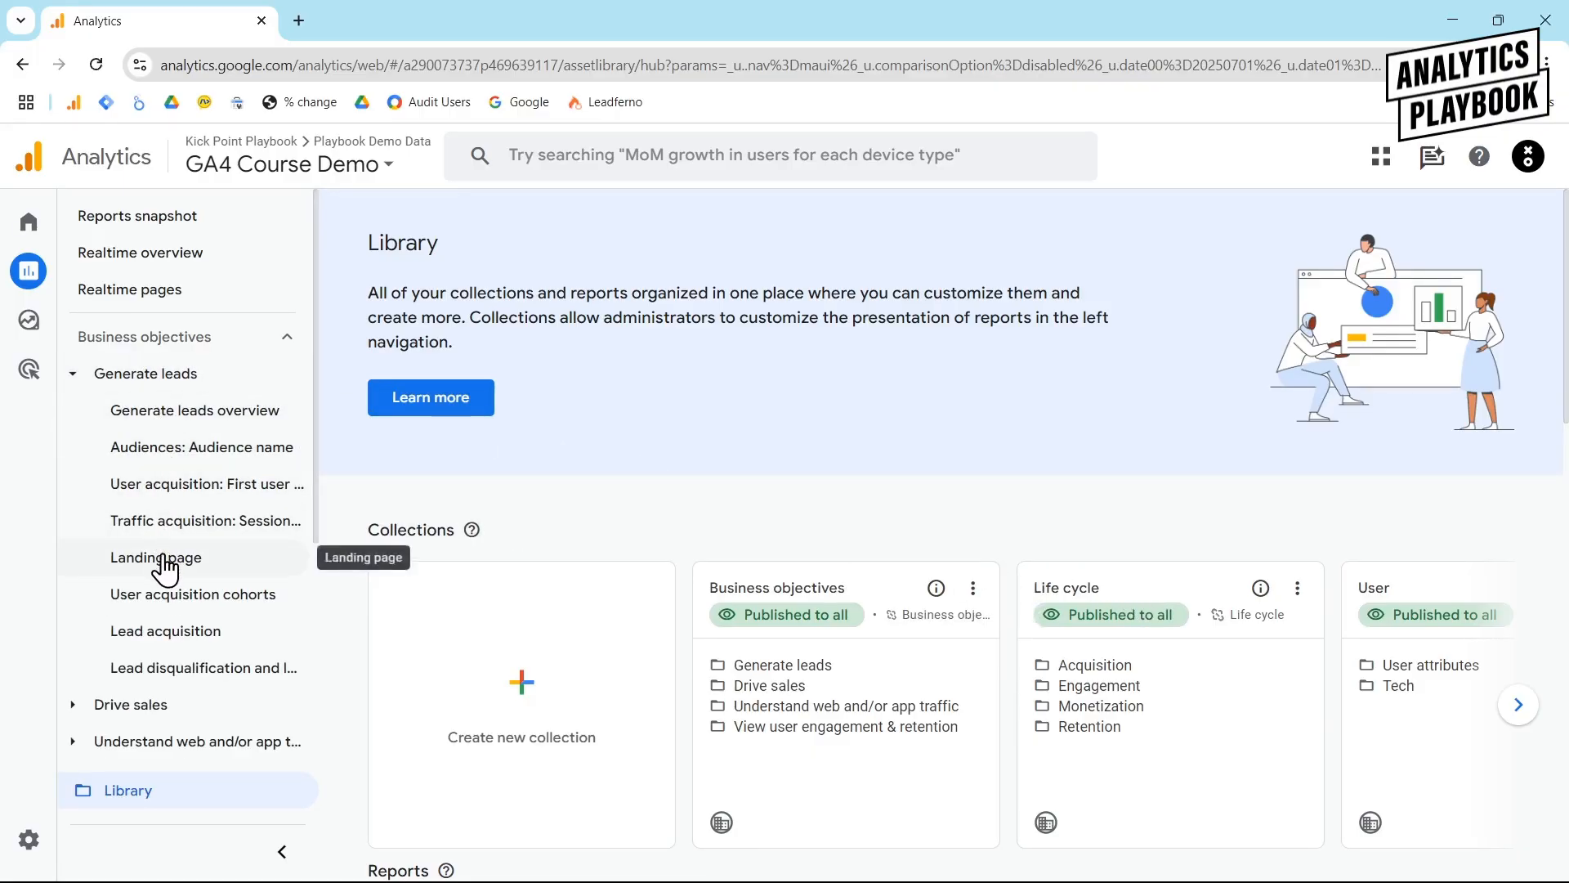
left_click(972, 588)
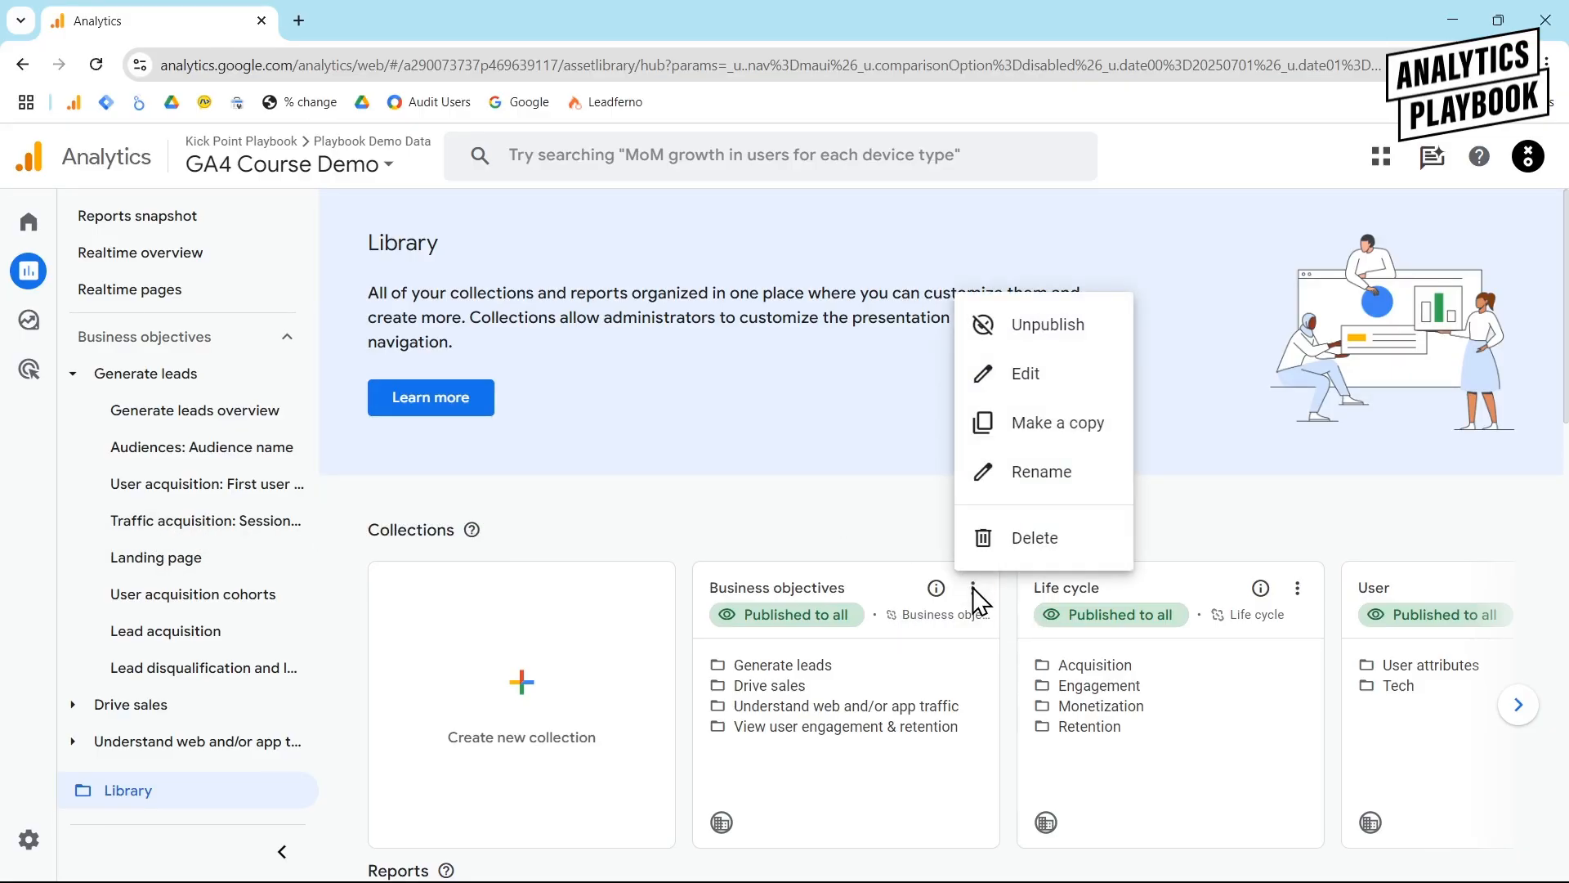
left_click(1041, 380)
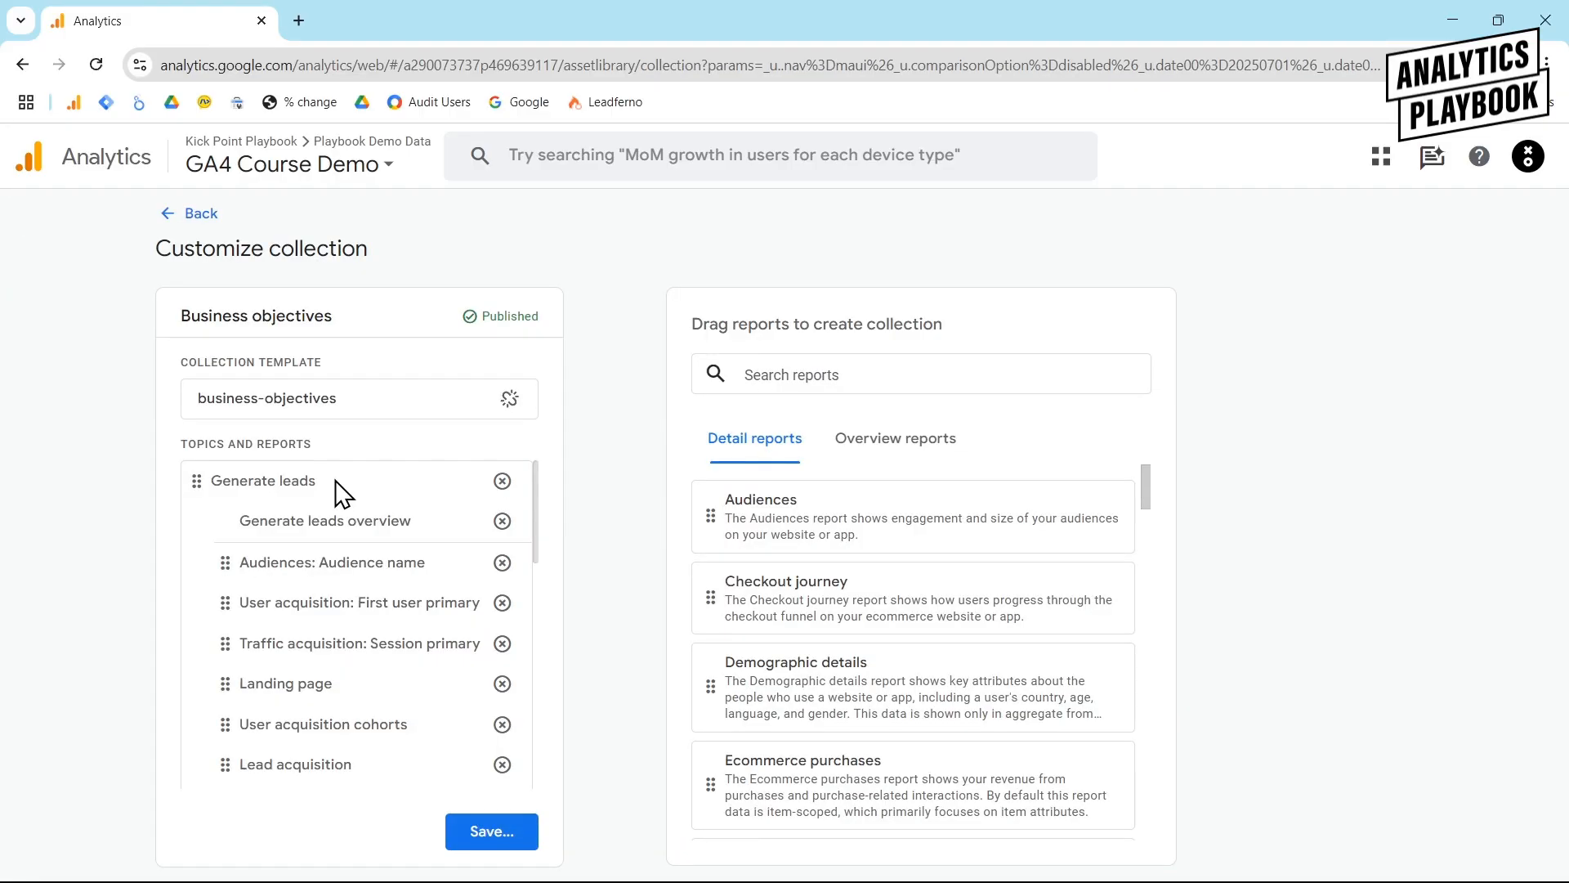
Step: Add Social Media Traffic Acquisition to Generate leads between Traffic acquisition and Landing page, and save the changes to the current collection
left_click(804, 375)
type("socia")
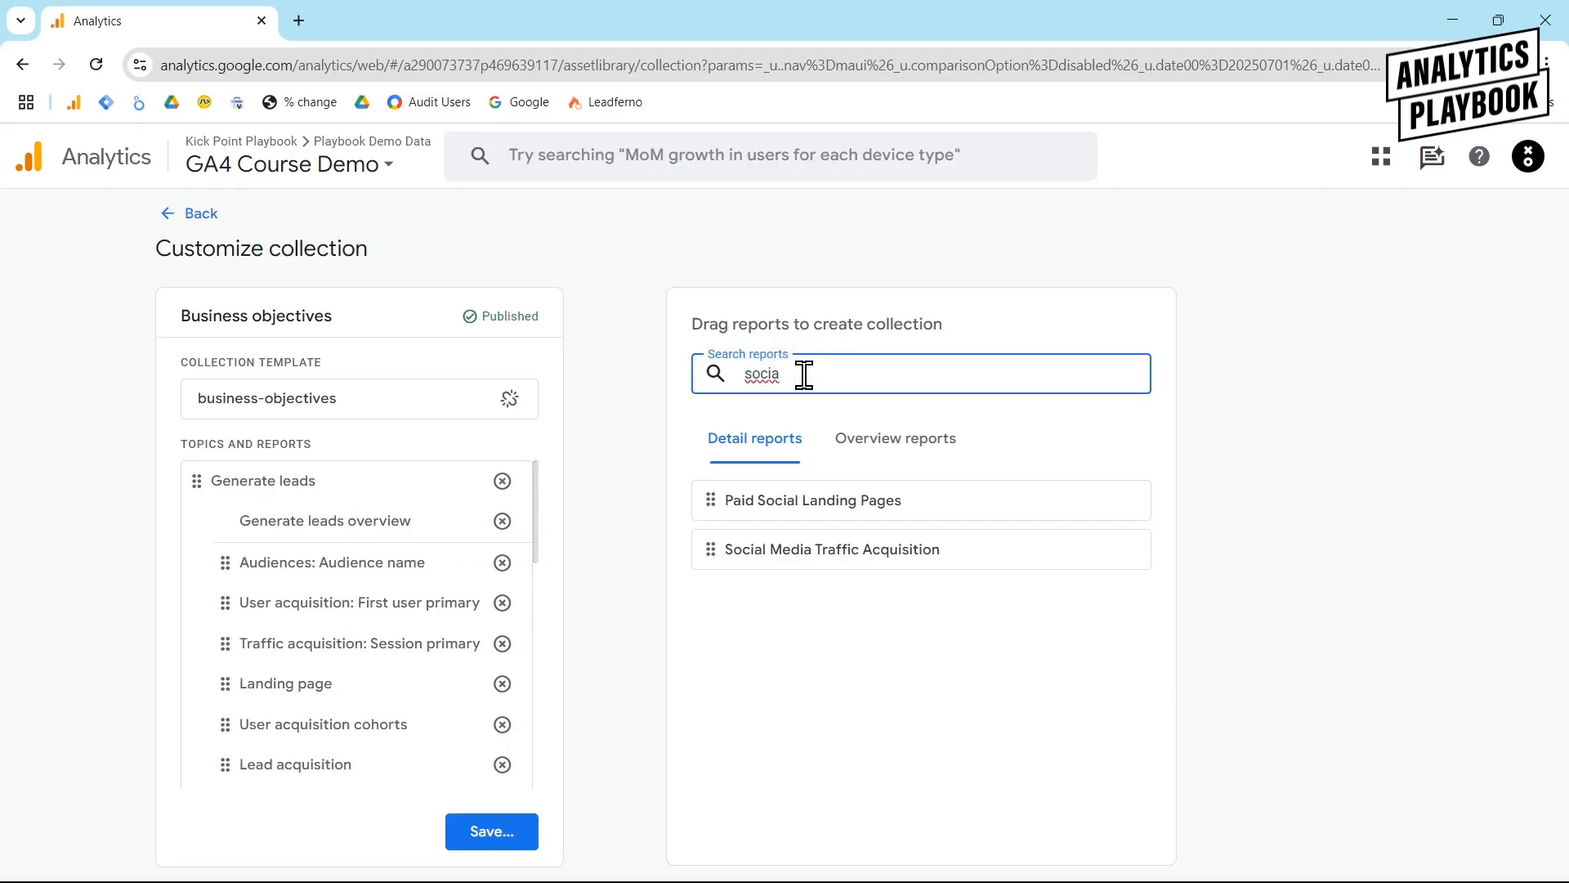
left_click_drag(710, 549, 262, 708)
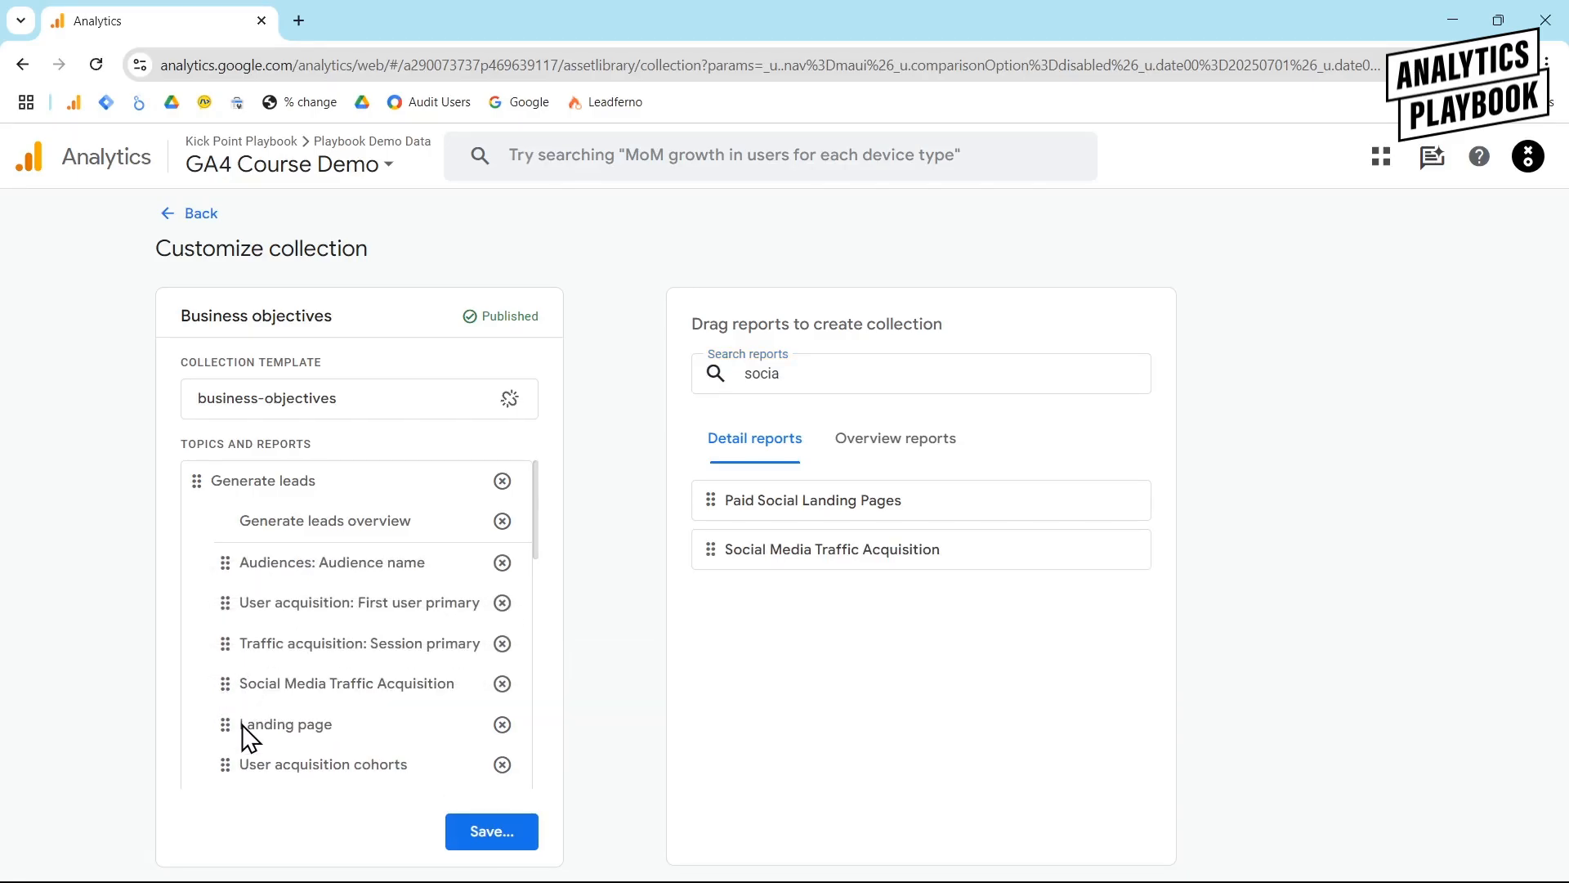
left_click(500, 830)
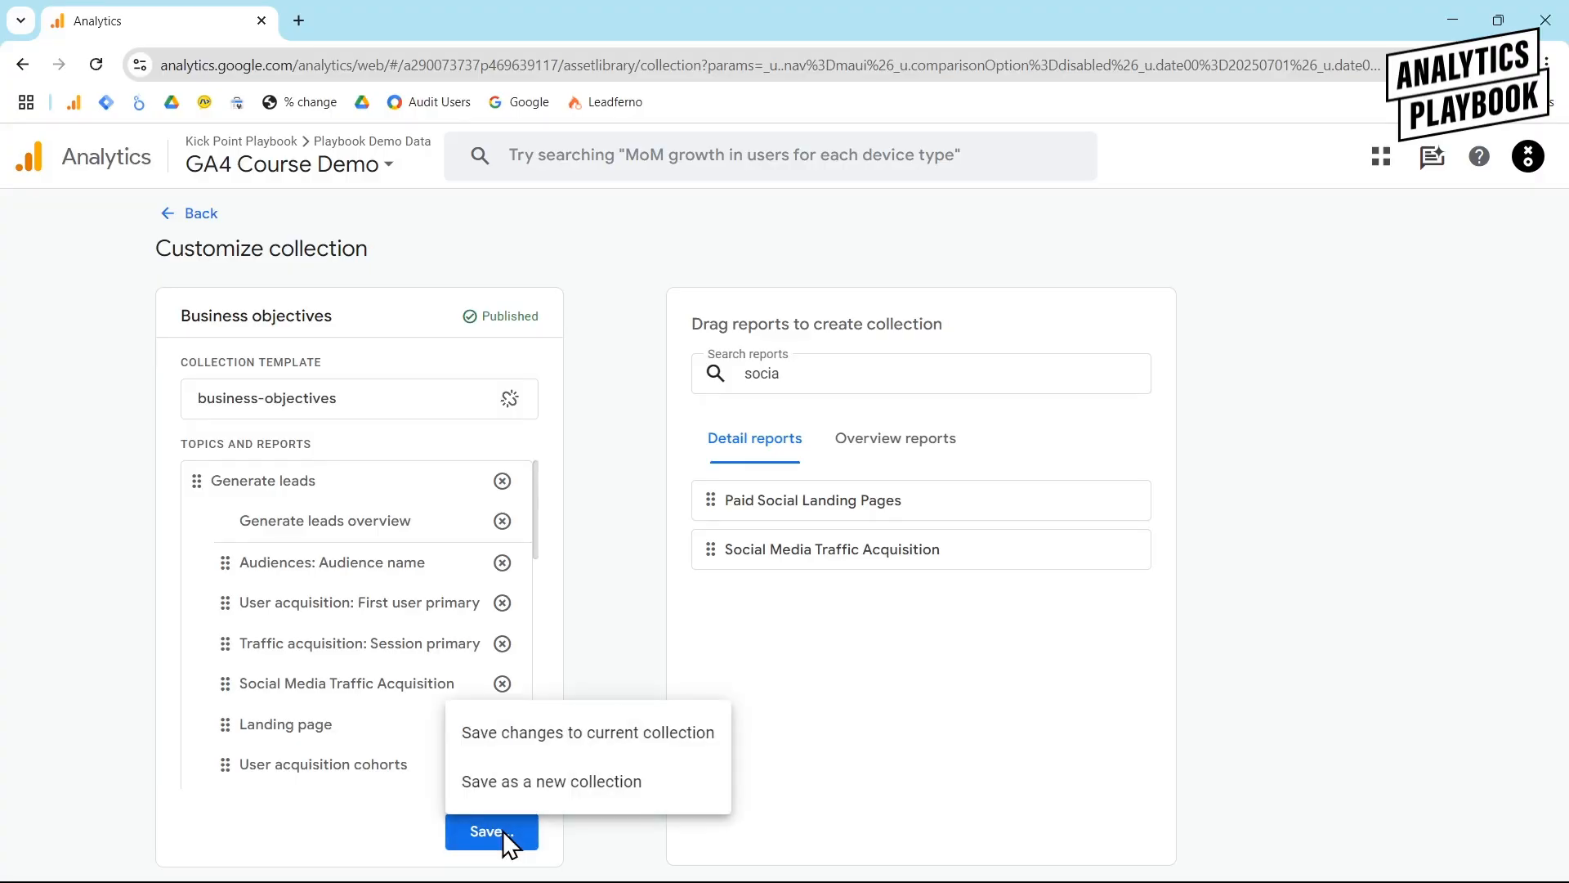
left_click(541, 748)
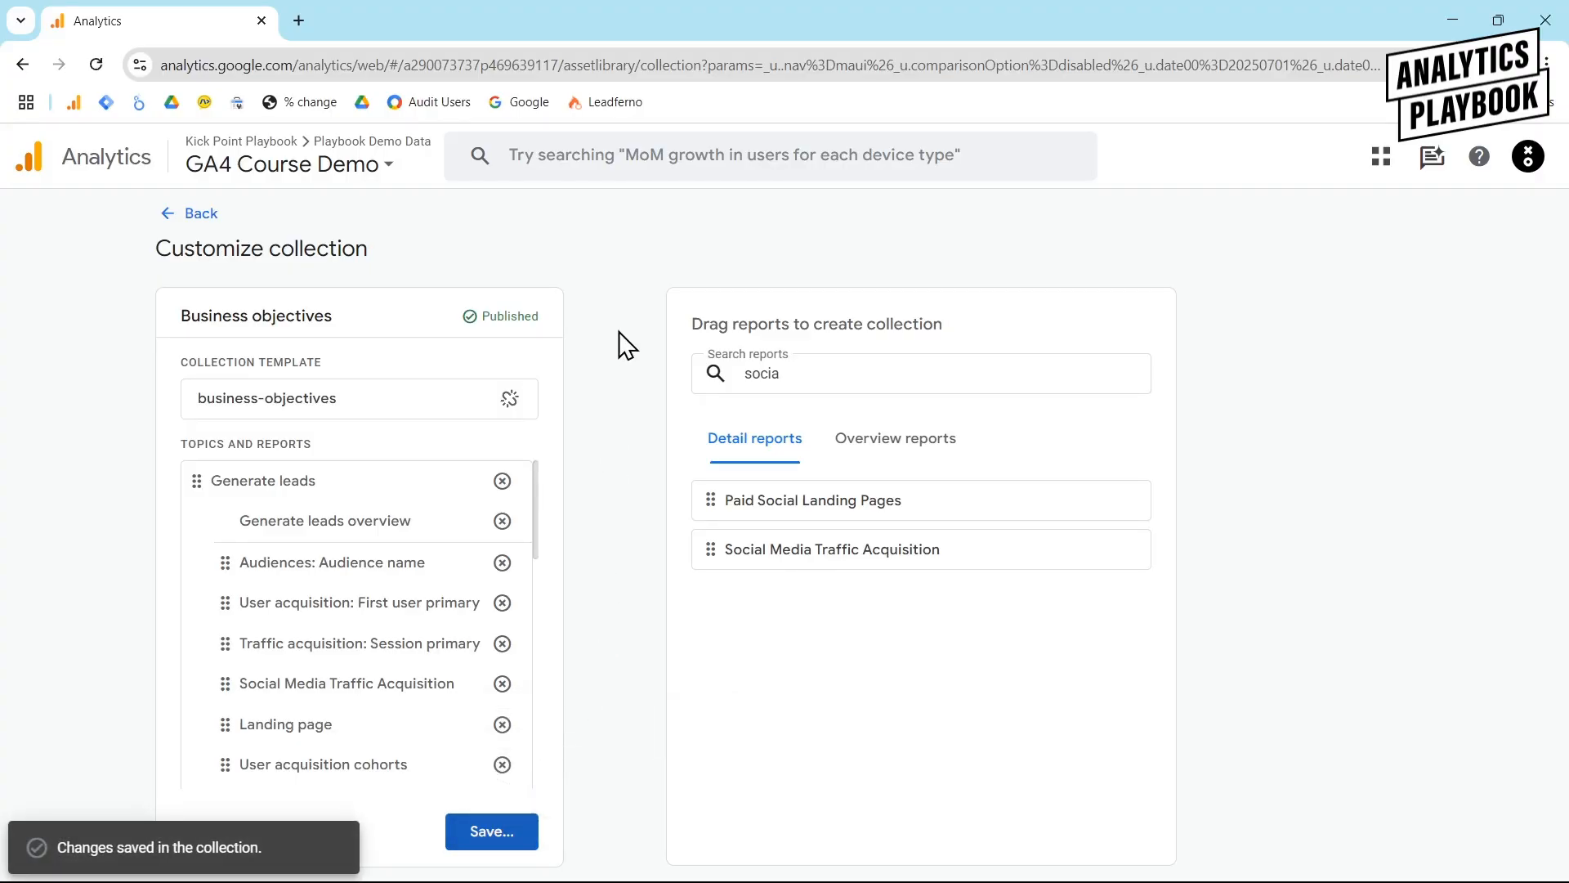
Step: Leave the collection editor and open the Social Media Traffic Acquisition report under Generate leads
left_click(183, 214)
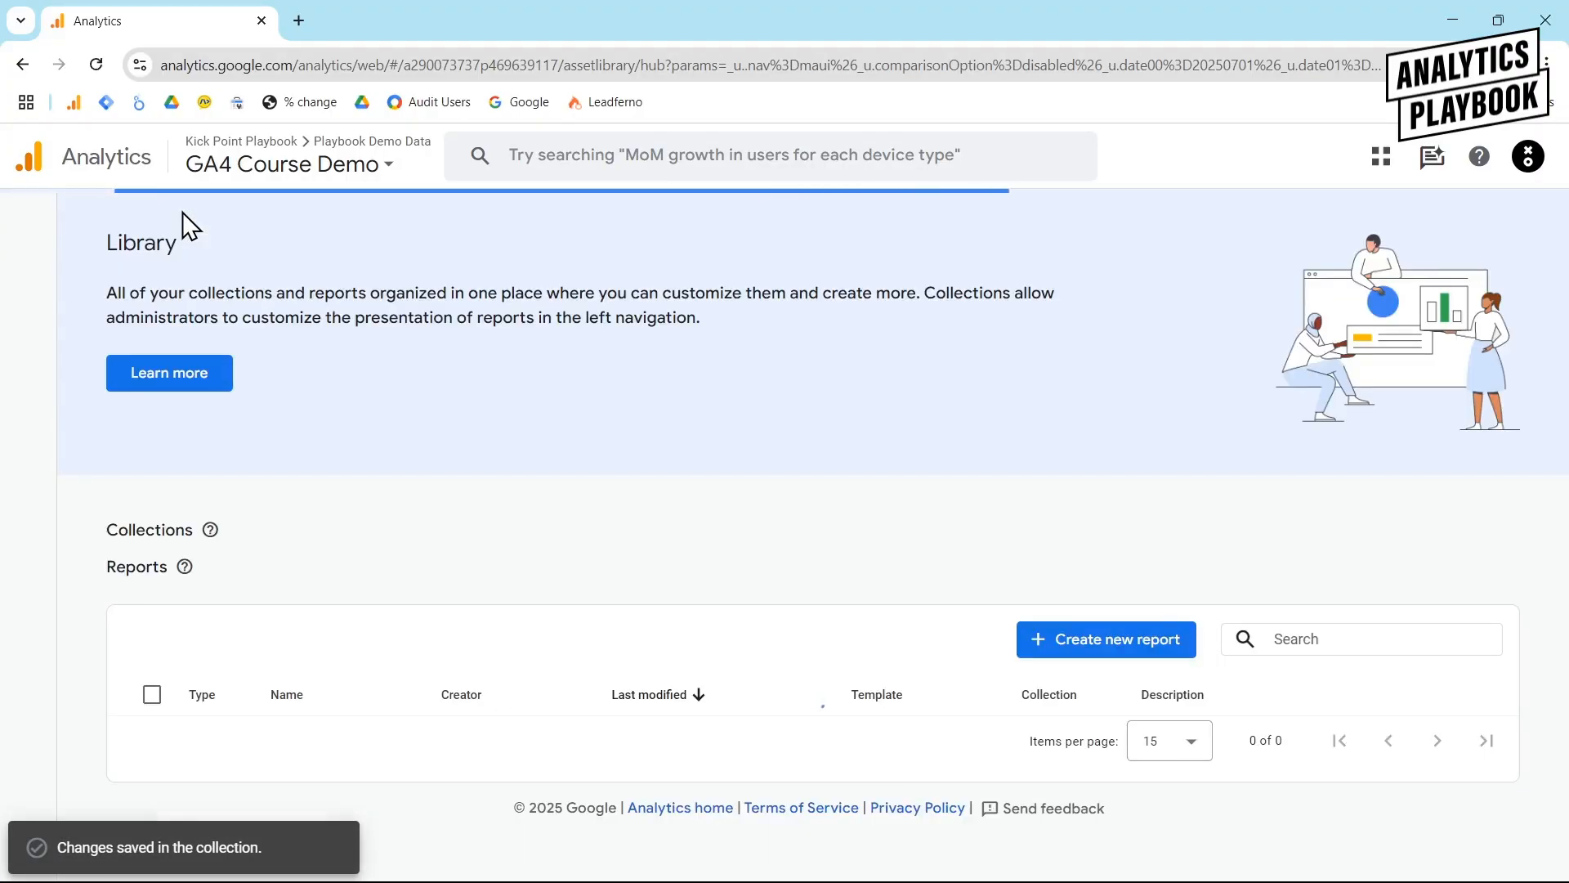
left_click(196, 376)
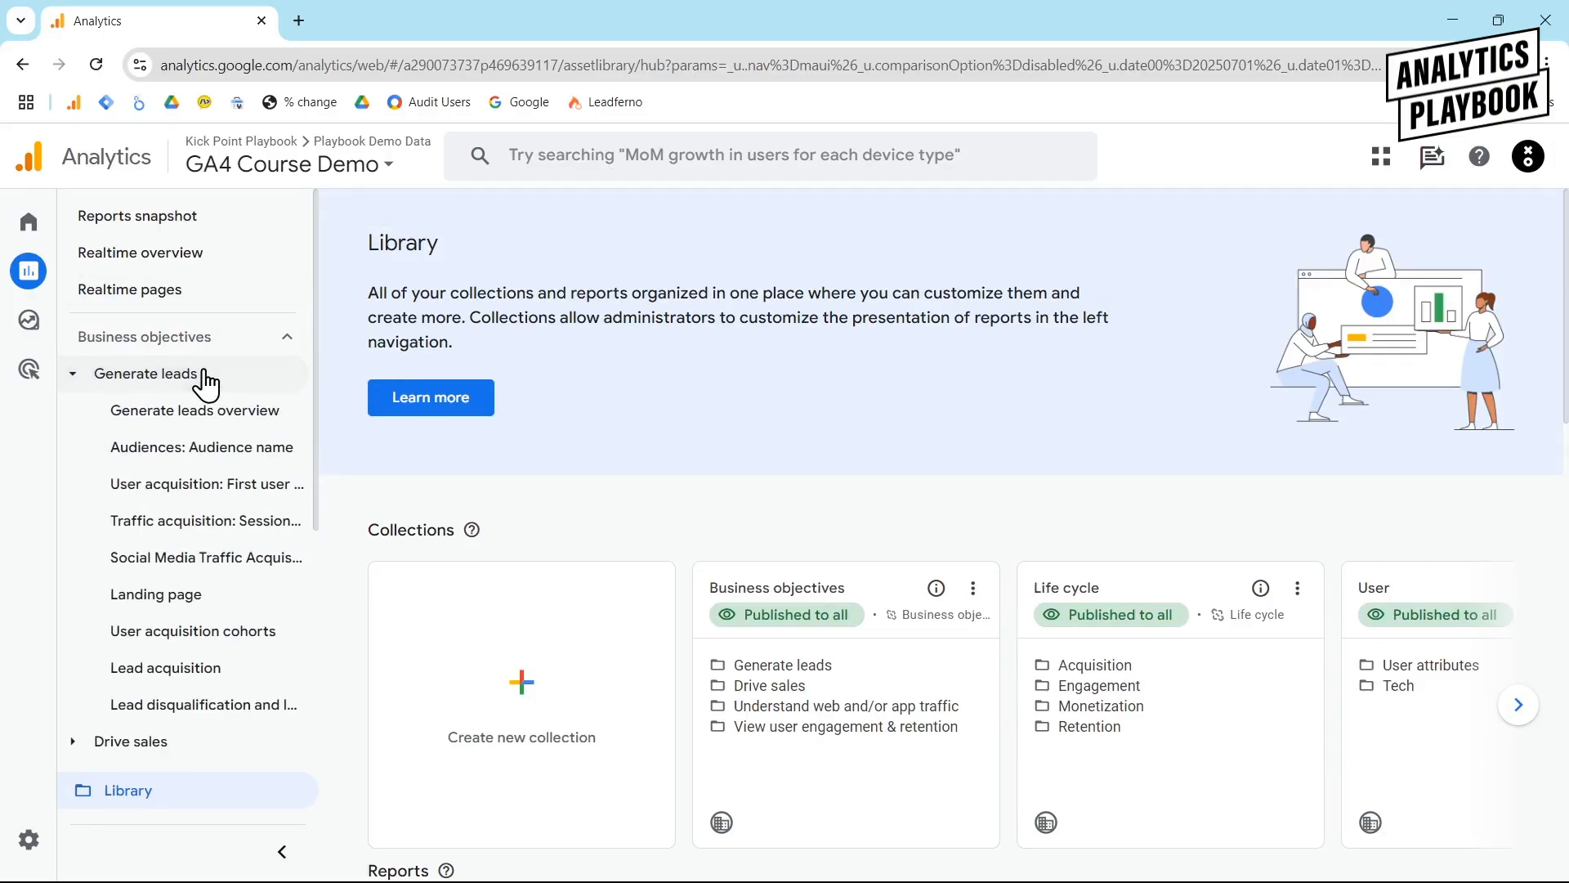
left_click(200, 560)
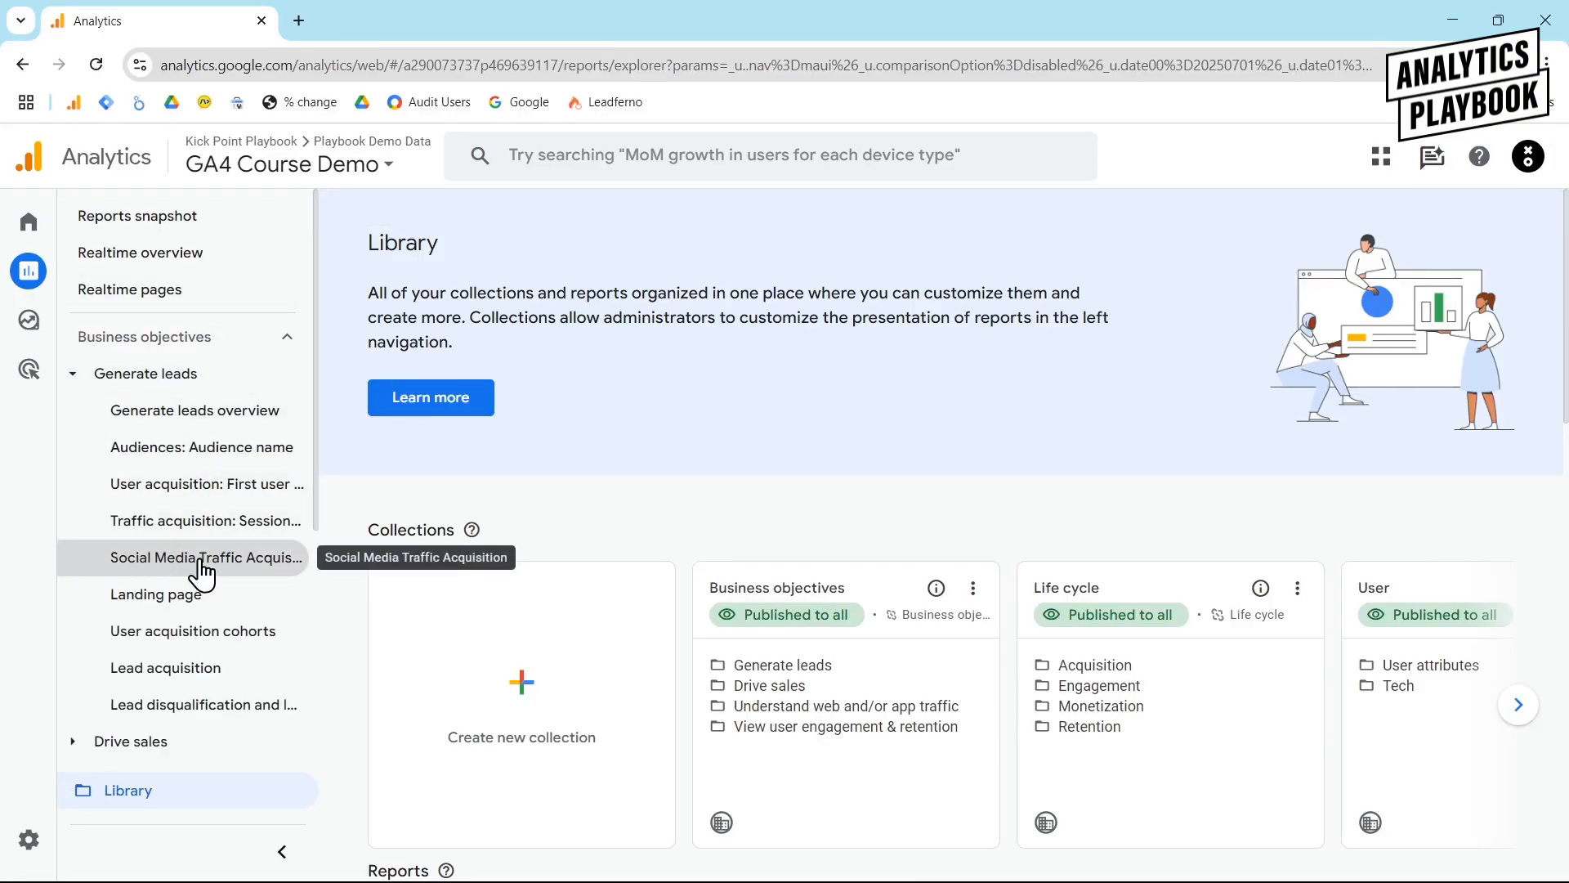